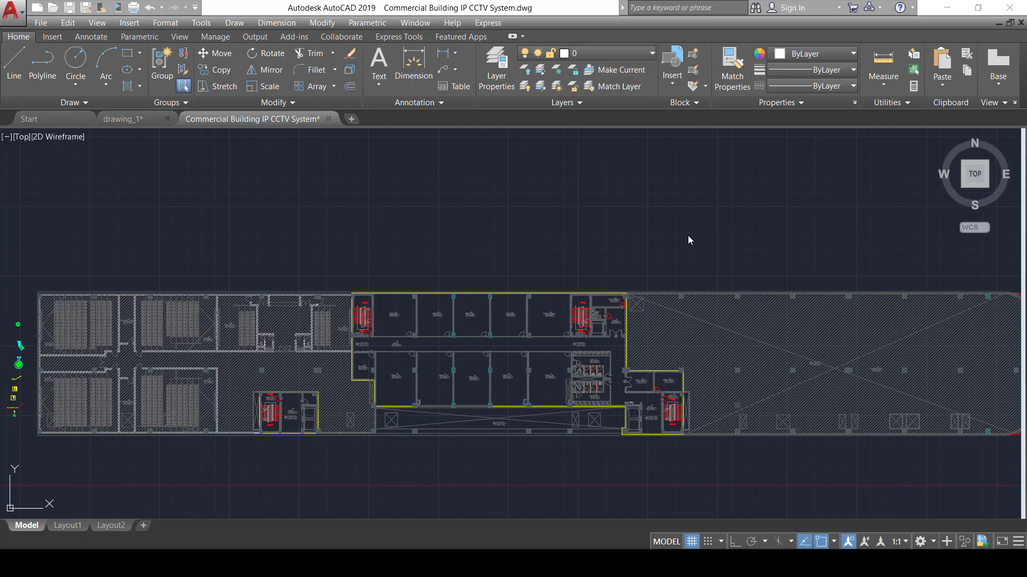
Step: Examine the overall floor plan and the service area around the washrooms, electrical and meter rooms, lobbies, stairs and low current room
scroll(653, 252, "down", 3)
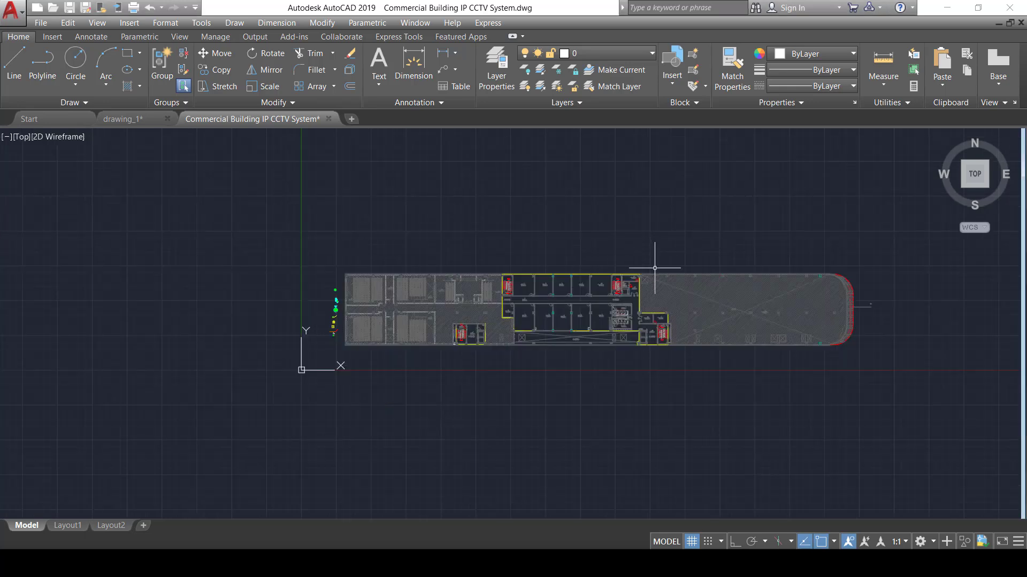
middle_click_drag(653, 257, 628, 280)
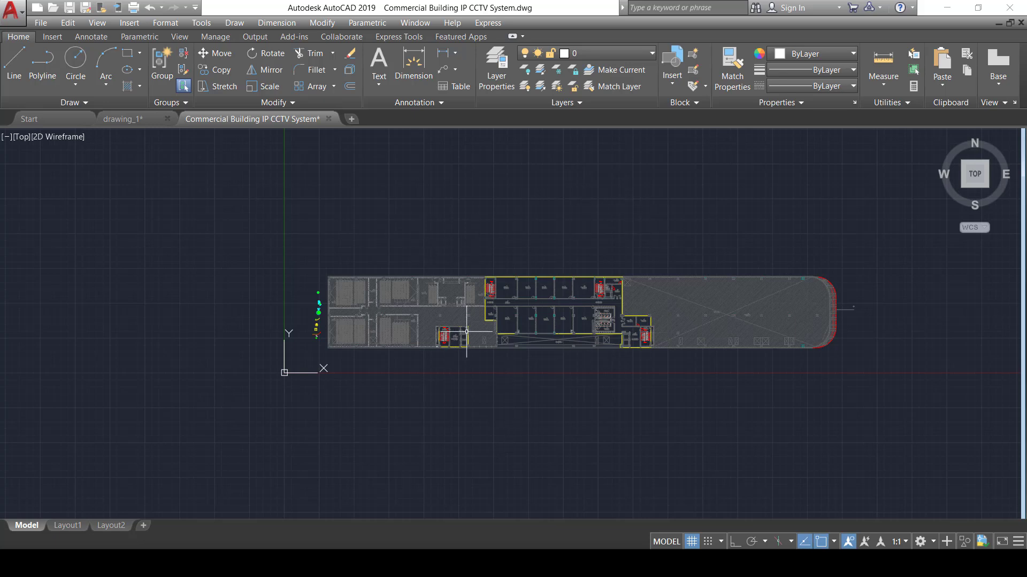
scroll(598, 311, "up", 3)
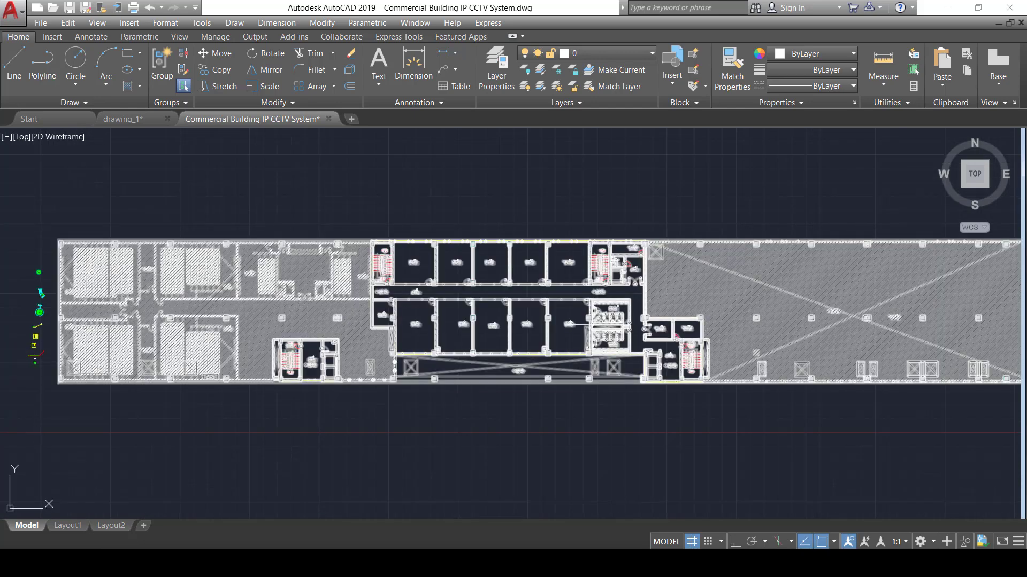
mouse_move(573, 339)
middle_mouse_down()
mouse_move(470, 339)
mouse_move(482, 298)
middle_mouse_up()
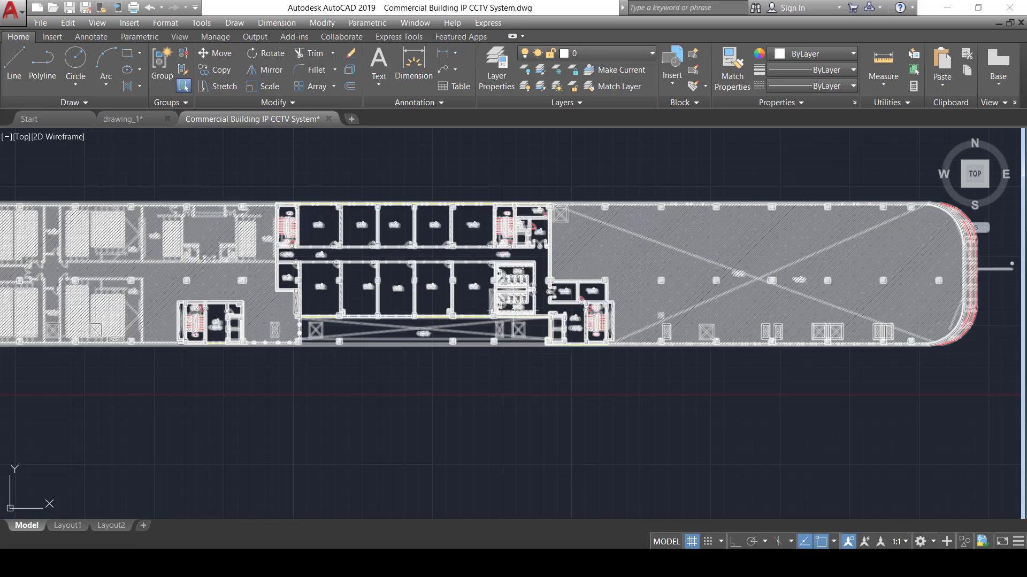
middle_click_drag(520, 343, 428, 401)
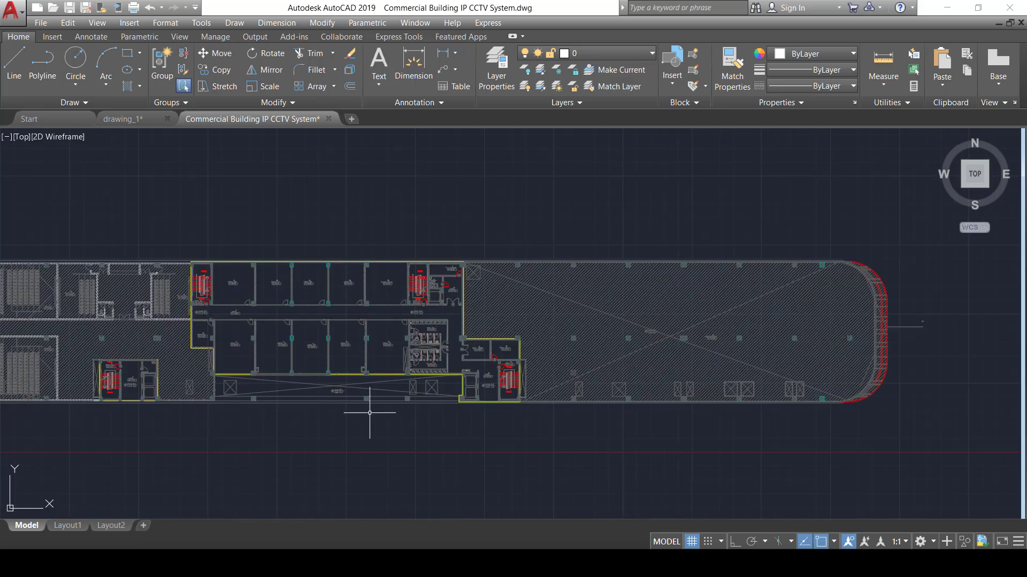
scroll(449, 382, "up", 9)
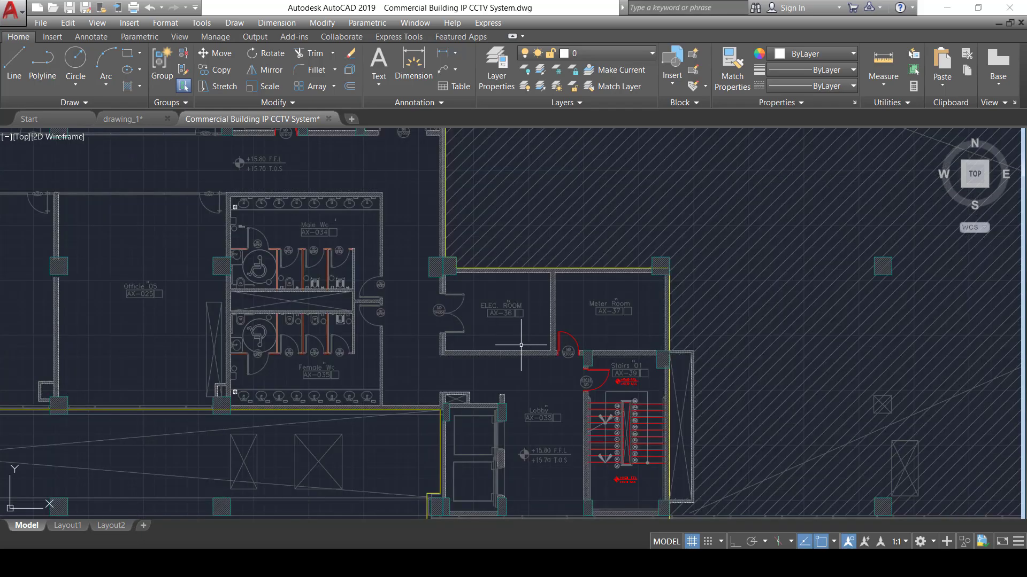
scroll(711, 305, "down", 6)
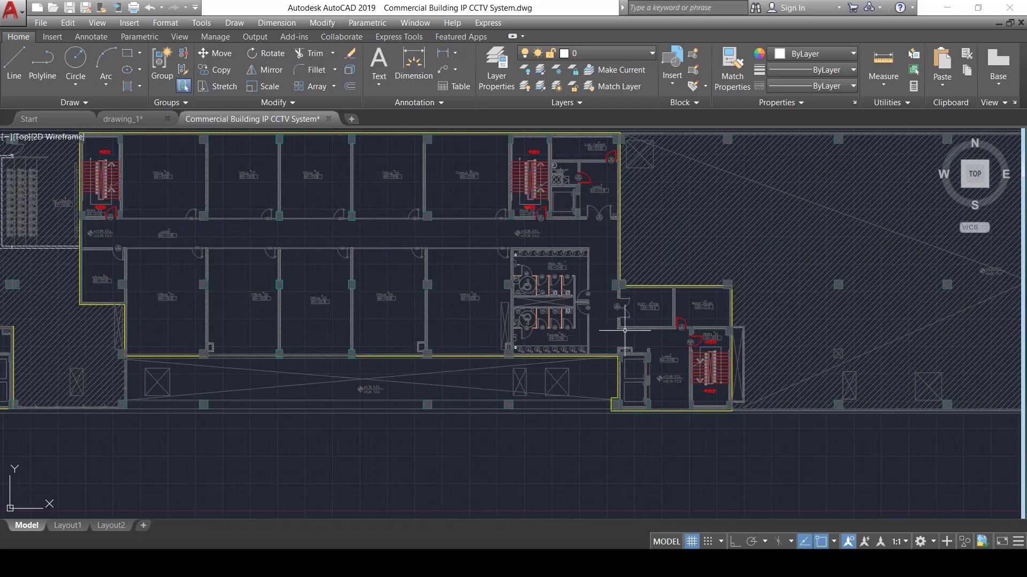
scroll(658, 321, "up", 4)
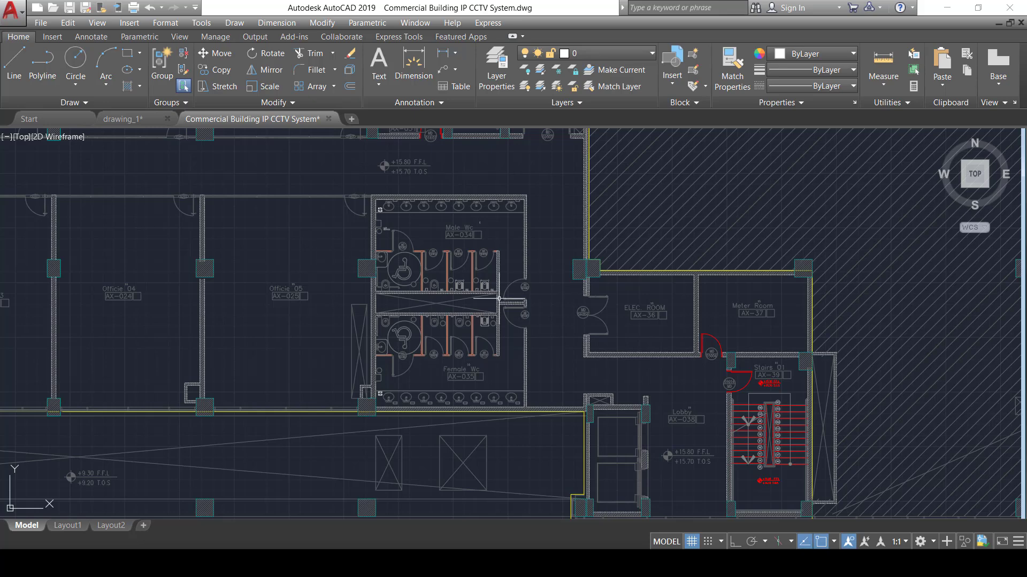
scroll(439, 300, "down", 4)
middle_click_drag(506, 348, 656, 413)
scroll(632, 249, "up", 3)
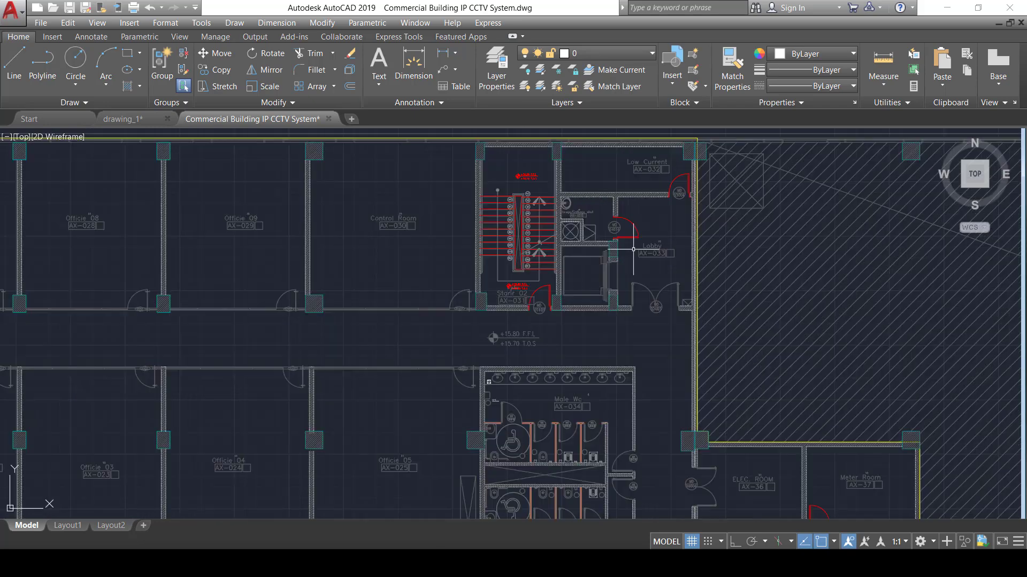
middle_click_drag(620, 243, 615, 267)
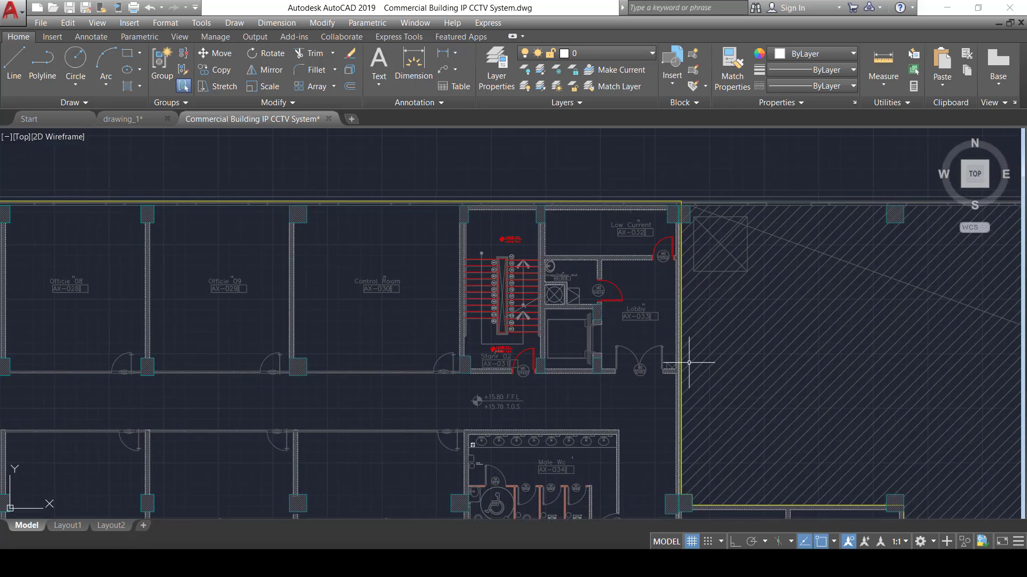
middle_click_drag(687, 360, 705, 275)
scroll(462, 317, "down", 6)
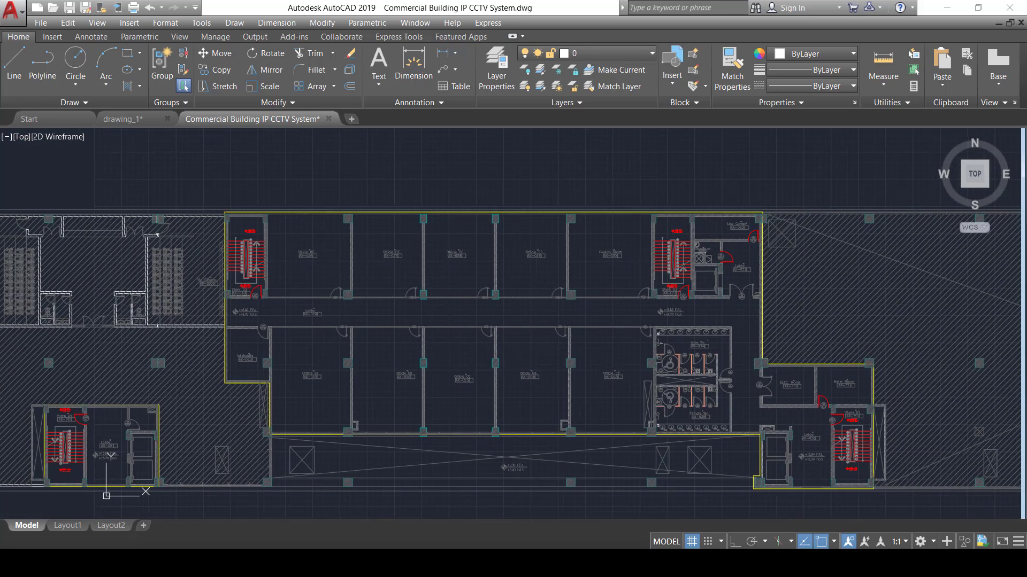
Step: Examine the control room, the two rows of offices and the corridor between them on the floor plan
scroll(615, 284, "up", 3)
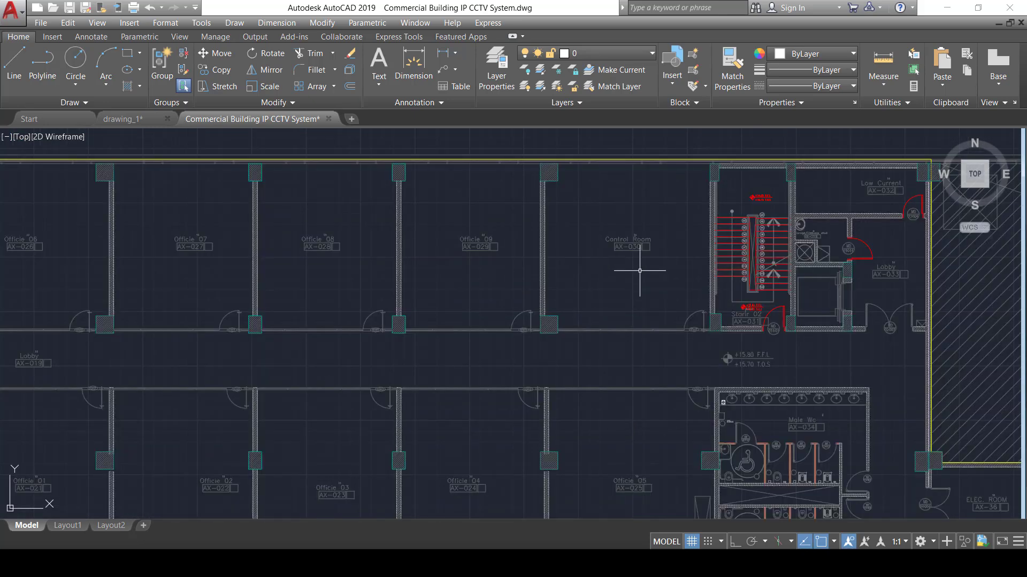
scroll(614, 284, "down", 6)
scroll(542, 331, "up", 3)
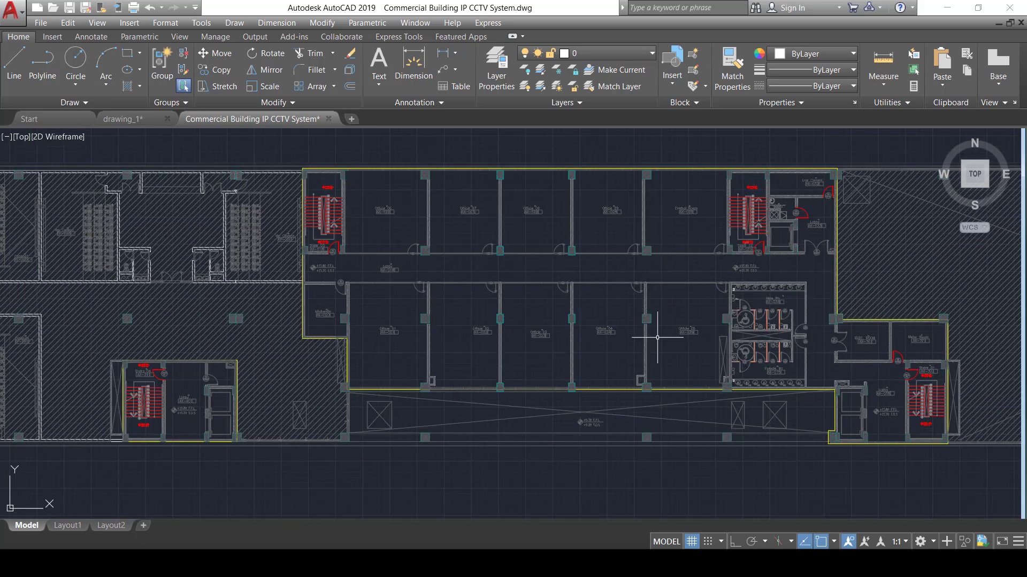
scroll(636, 292, "up", 4)
scroll(607, 463, "down", 5)
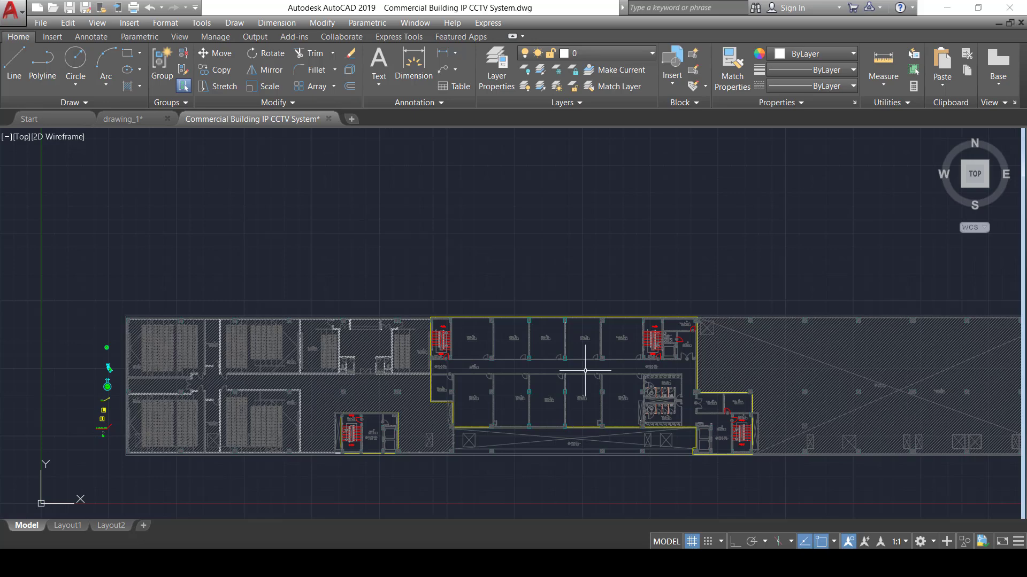
scroll(551, 396, "up", 6)
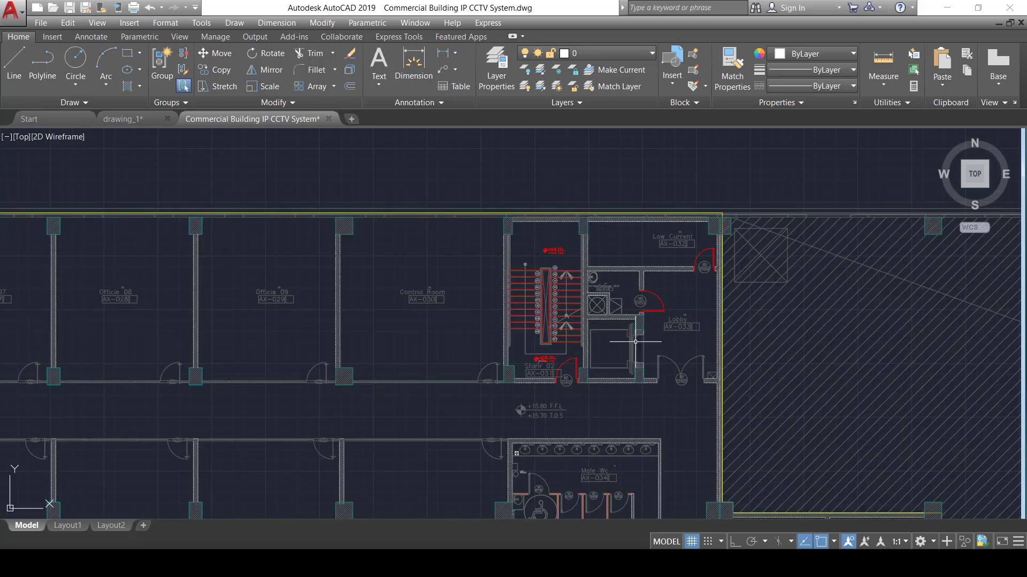
middle_click_drag(418, 313, 644, 304)
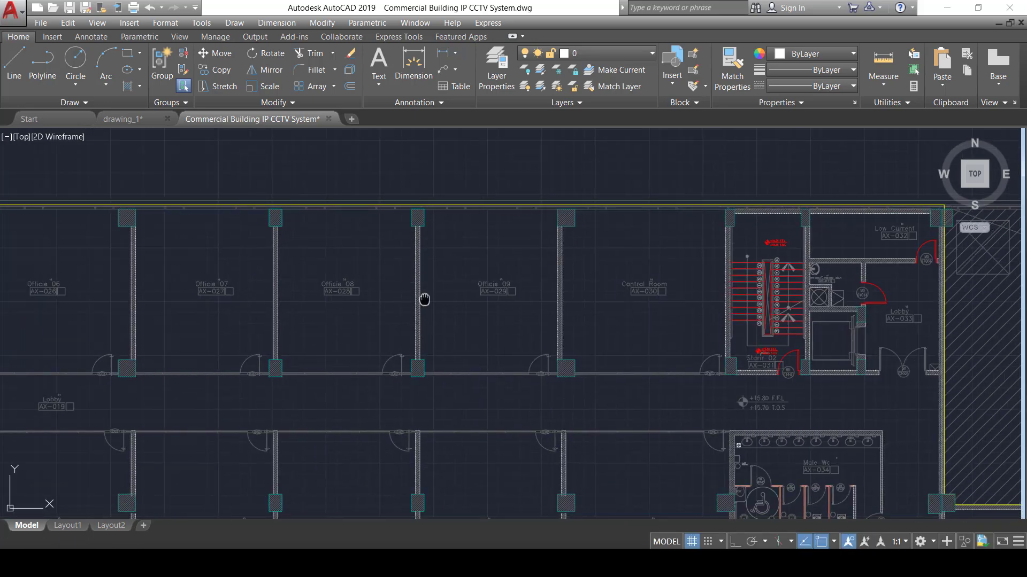
middle_click_drag(424, 297, 517, 145)
middle_click_drag(603, 317, 183, 438)
middle_click_drag(592, 338, 799, 242)
scroll(515, 288, "down", 3)
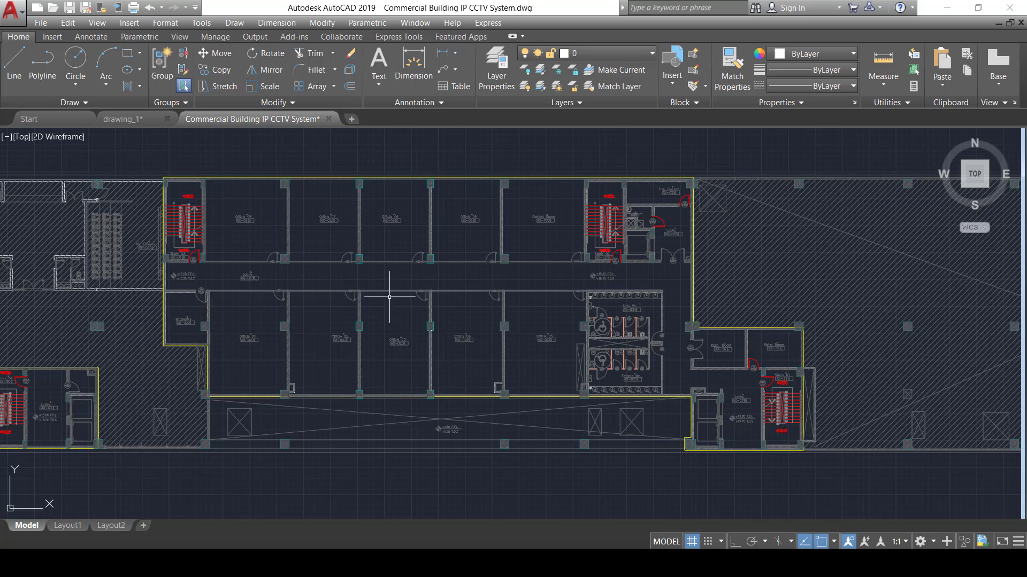
Step: Locate the device symbols beside the floor plan and inspect the circular dome camera symbol's individual parts
mouse_move(420, 313)
middle_mouse_down()
mouse_move(592, 323)
mouse_move(819, 399)
middle_mouse_up()
middle_click_drag(167, 362, 595, 360)
scroll(374, 332, "up", 8)
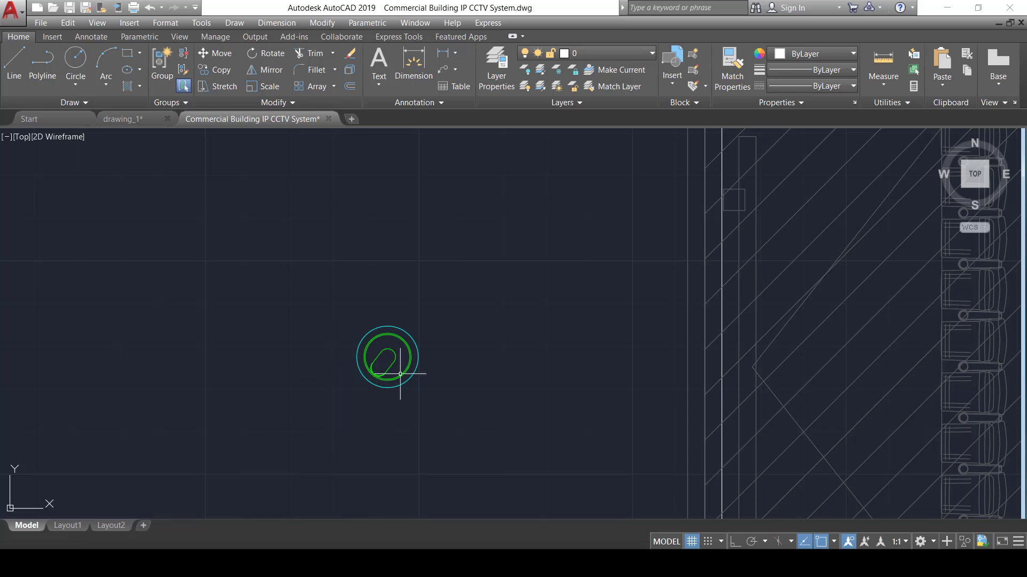
mouse_move(400, 374)
middle_mouse_down()
mouse_move(522, 224)
mouse_move(481, 214)
middle_mouse_up()
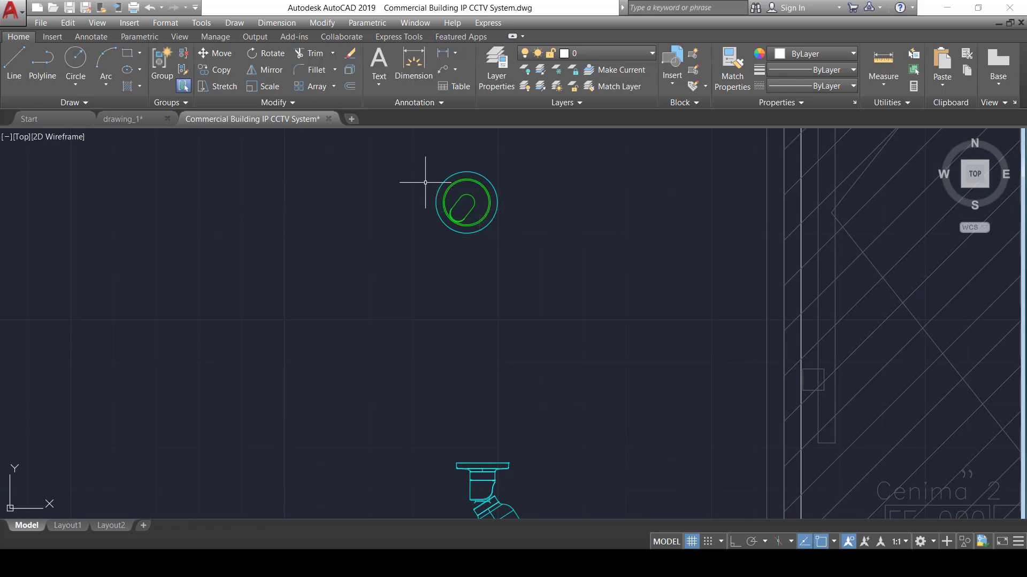
middle_click_drag(505, 274, 524, 308)
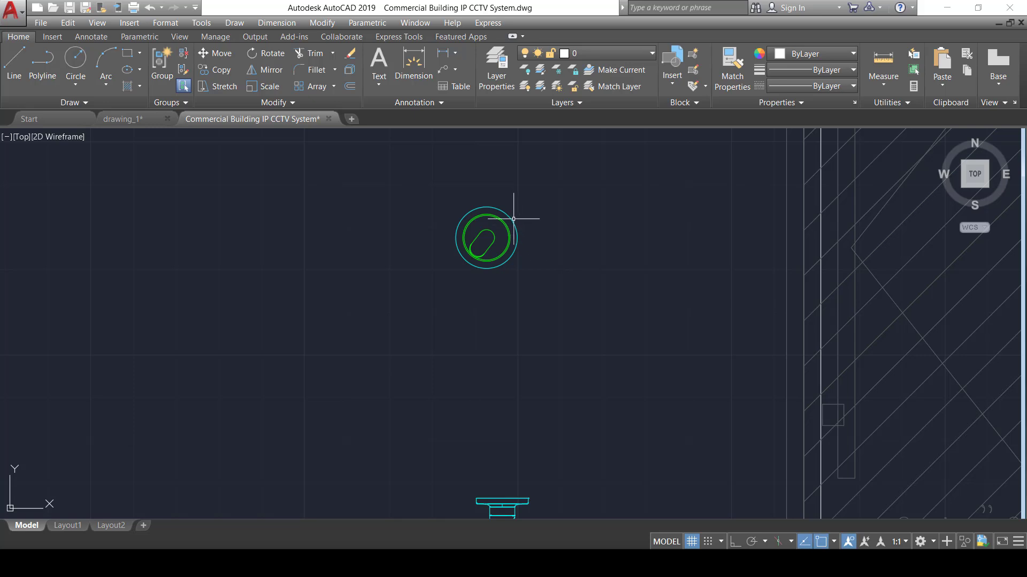
left_click(488, 245)
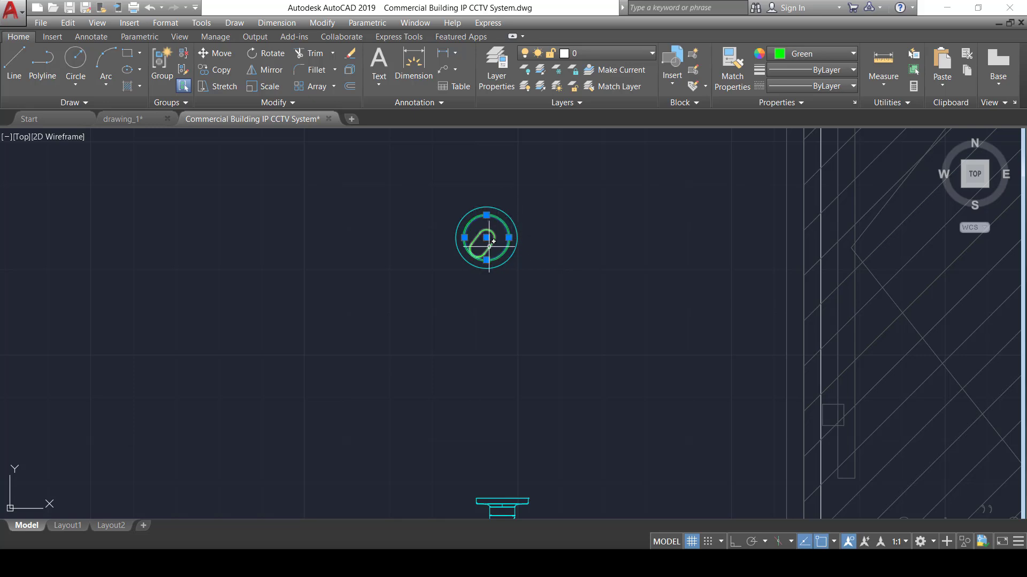
key("Escape")
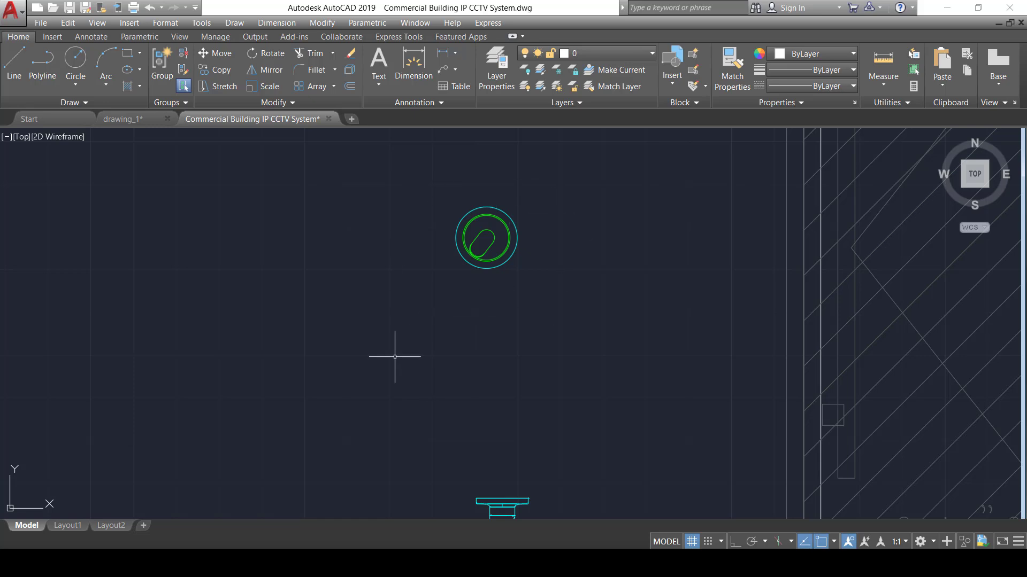
Step: Convert all parts of the circular camera symbol into a block named "Dome camera"
left_click(374, 156)
left_click(594, 353)
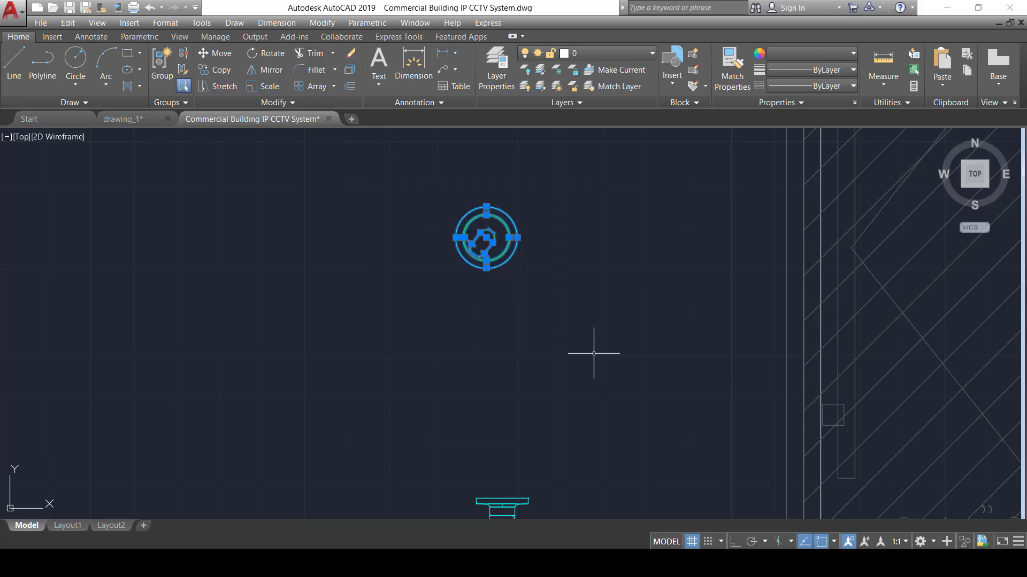
type("blcok")
key("Return")
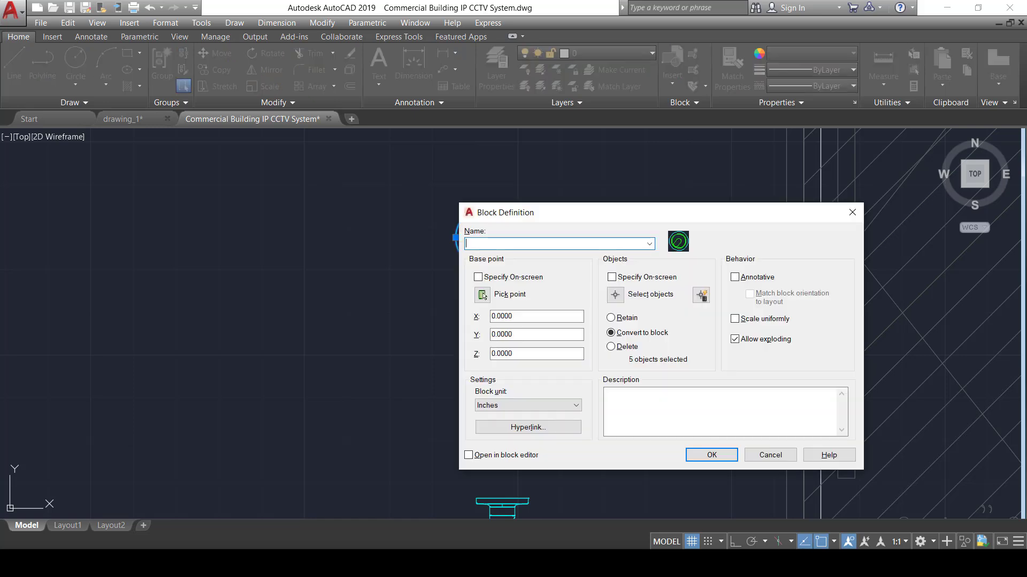
type("Dome camera")
left_click(710, 456)
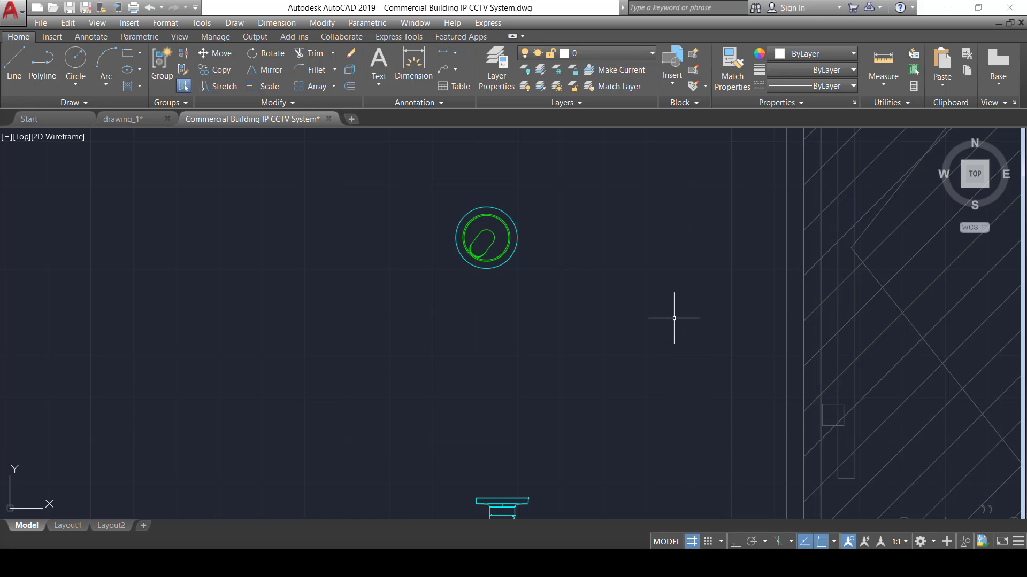
Step: Create a new layer named "CCTV Cameras"
type("layer")
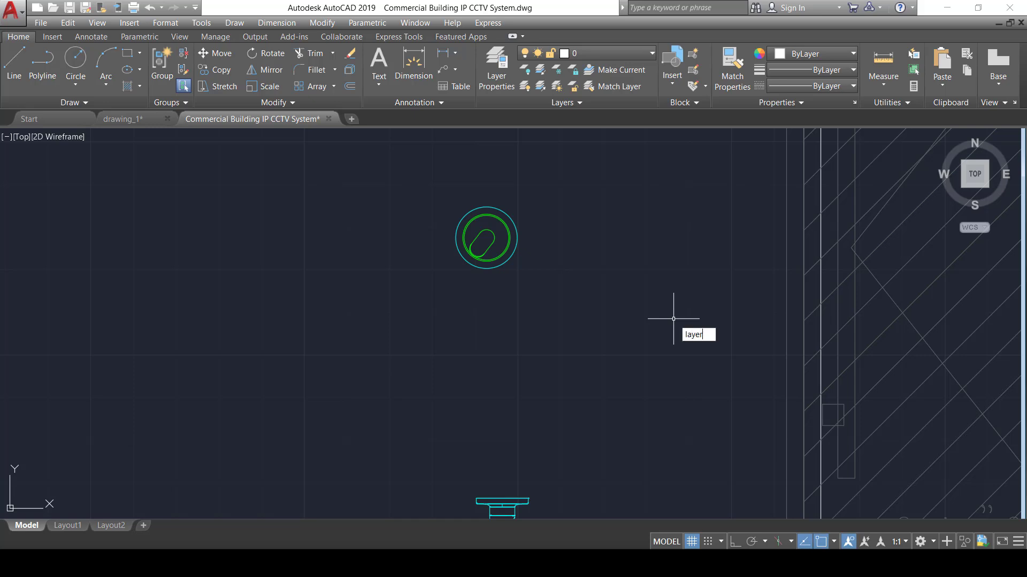
key("Return")
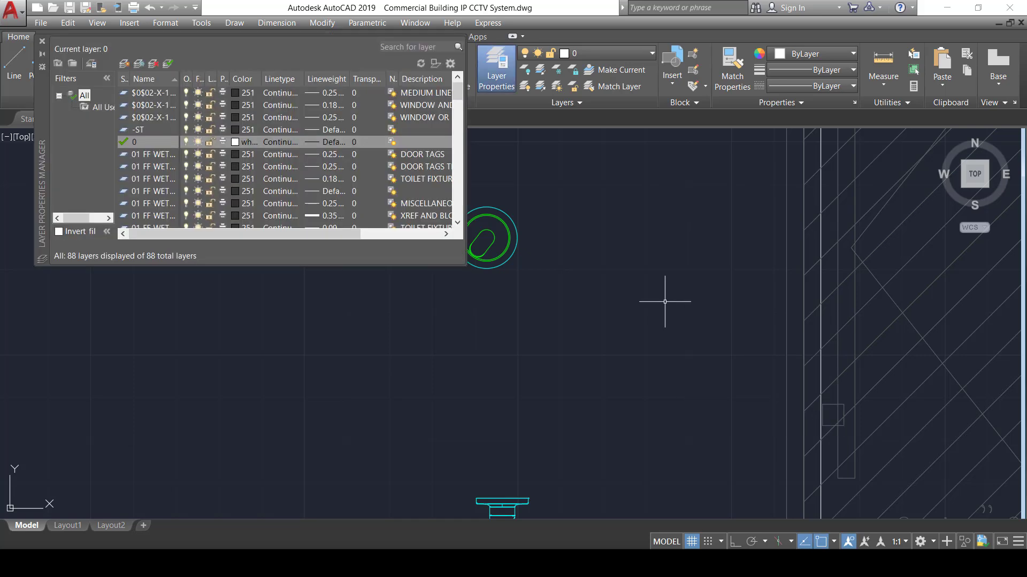
left_click(123, 63)
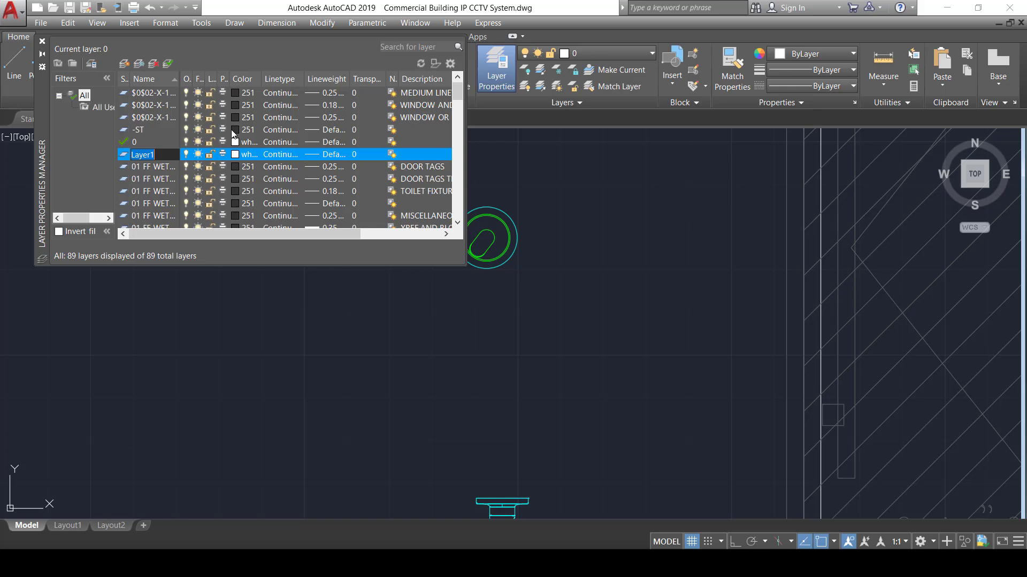
type("CCTV Cameras")
key("Return")
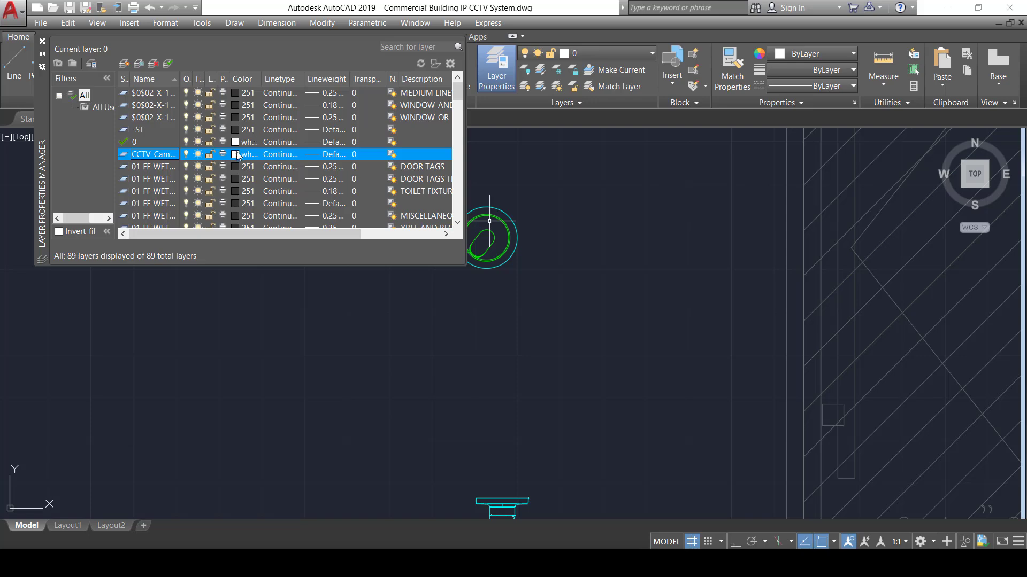
Step: Set the CCTV Cameras layer's color to cyan and close the layer manager
left_click(243, 154)
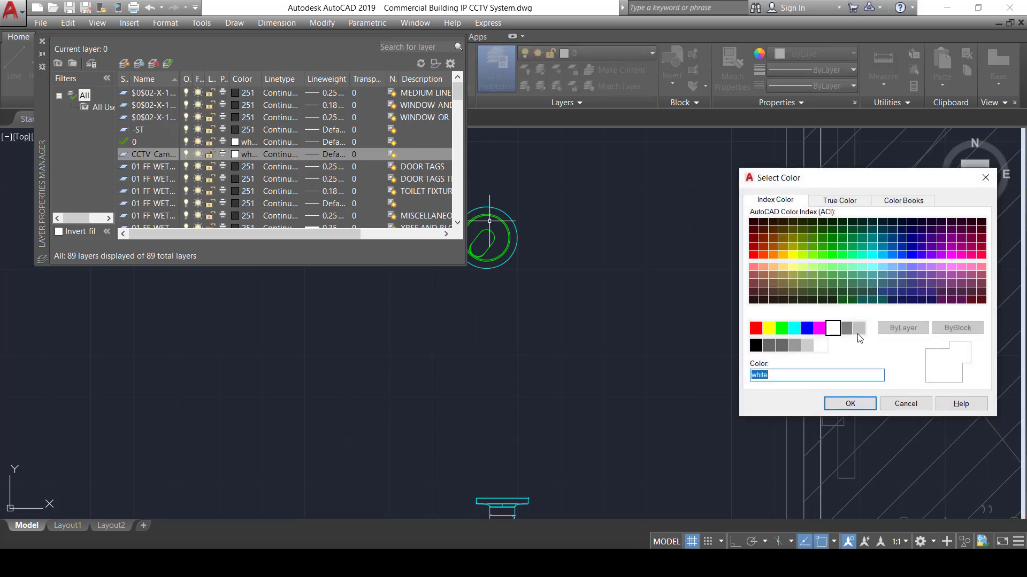
left_click(794, 328)
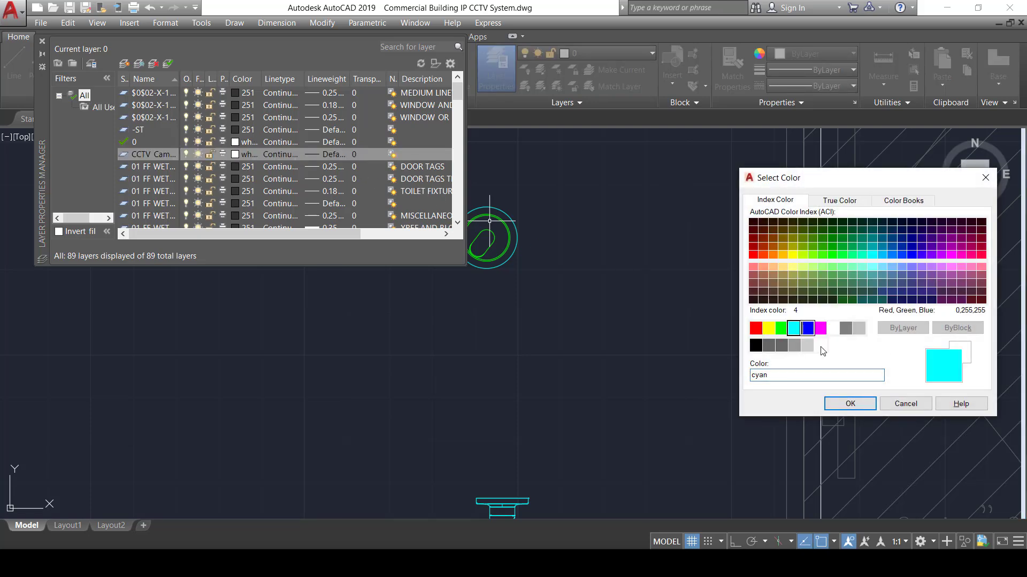
left_click(850, 403)
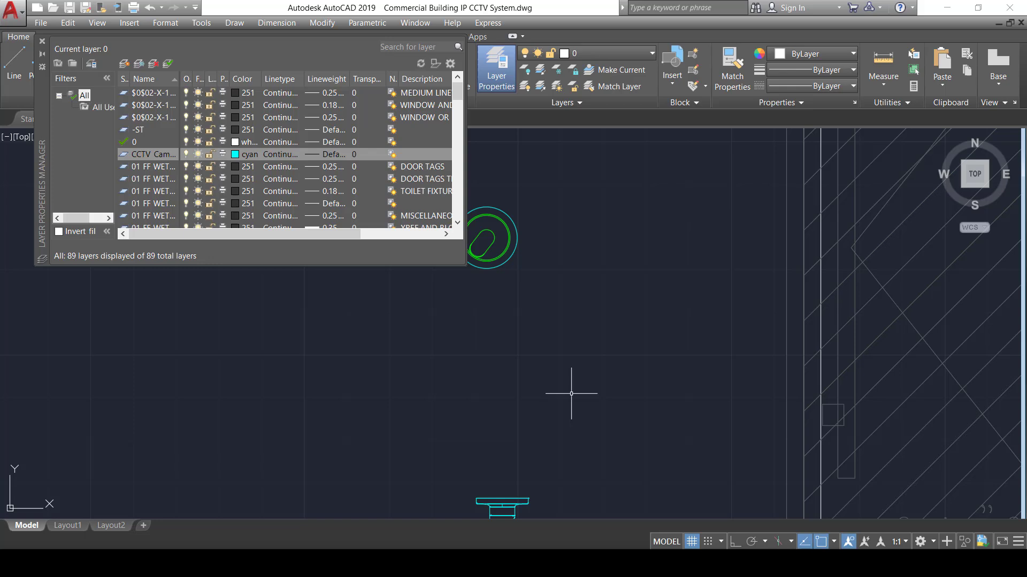
left_click(43, 42)
Step: Assign the Dome camera block to the CCTV Cameras layer
left_click(344, 347)
left_click(631, 174)
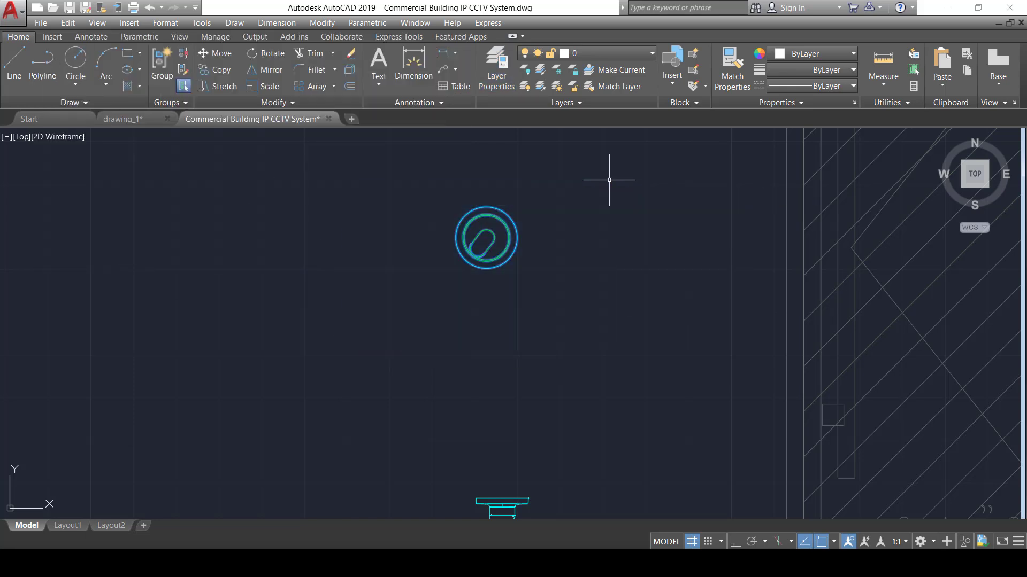
left_click(630, 53)
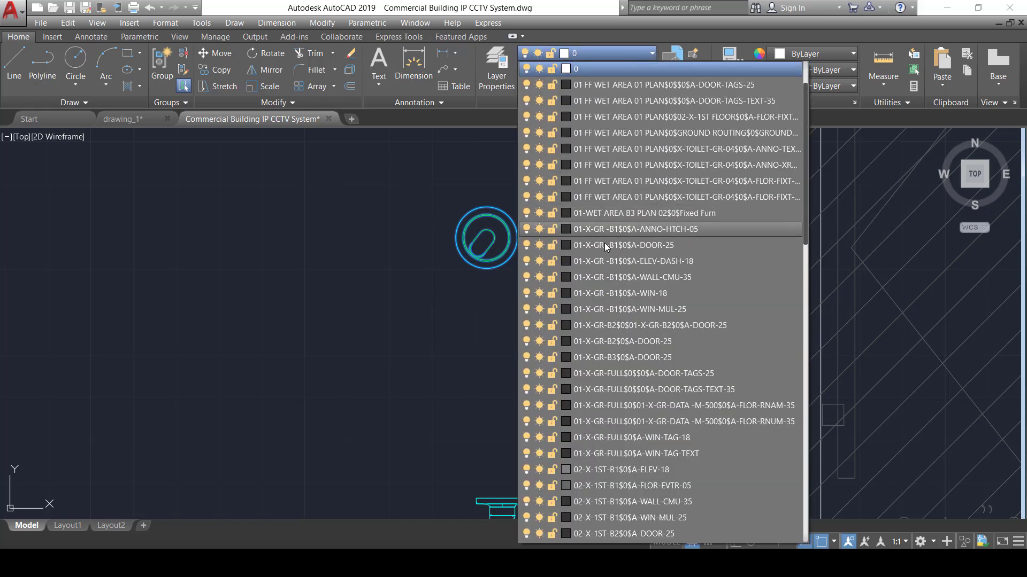
scroll(607, 247, "down", 15)
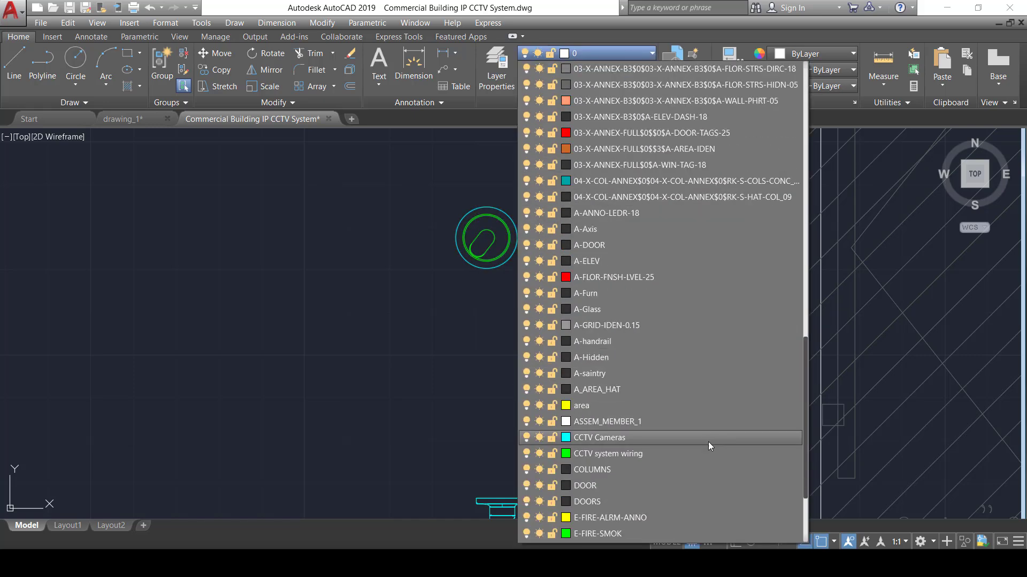
left_click(646, 437)
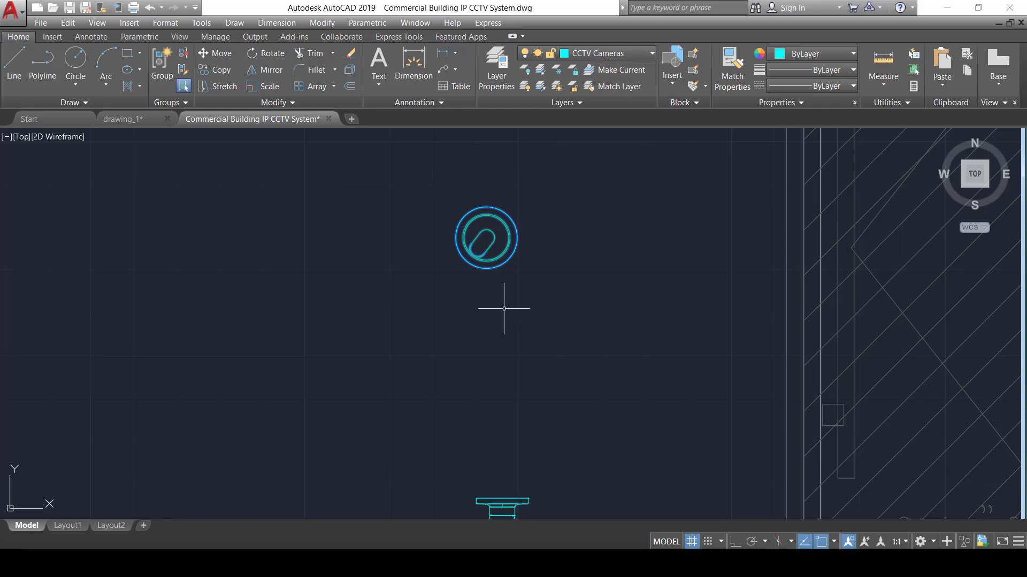
Step: Look over the floor plan from the cinemas to the office area and return to the device symbols
scroll(552, 309, "down", 8)
middle_click_drag(534, 312, 389, 305)
middle_click_drag(916, 383, 410, 383)
scroll(874, 344, "down", 4)
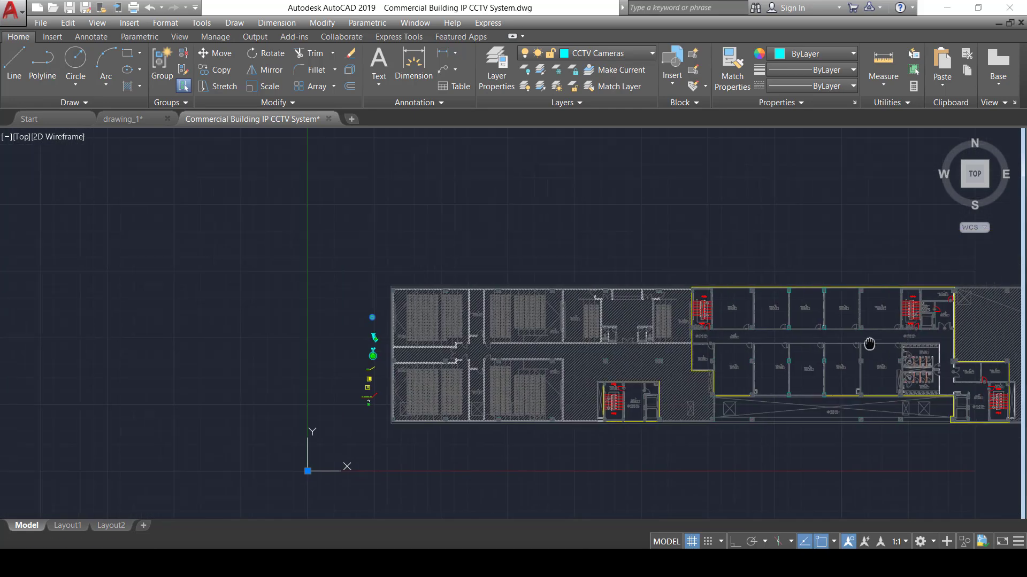
middle_click_drag(869, 344, 693, 344)
middle_click_drag(128, 369, 386, 341)
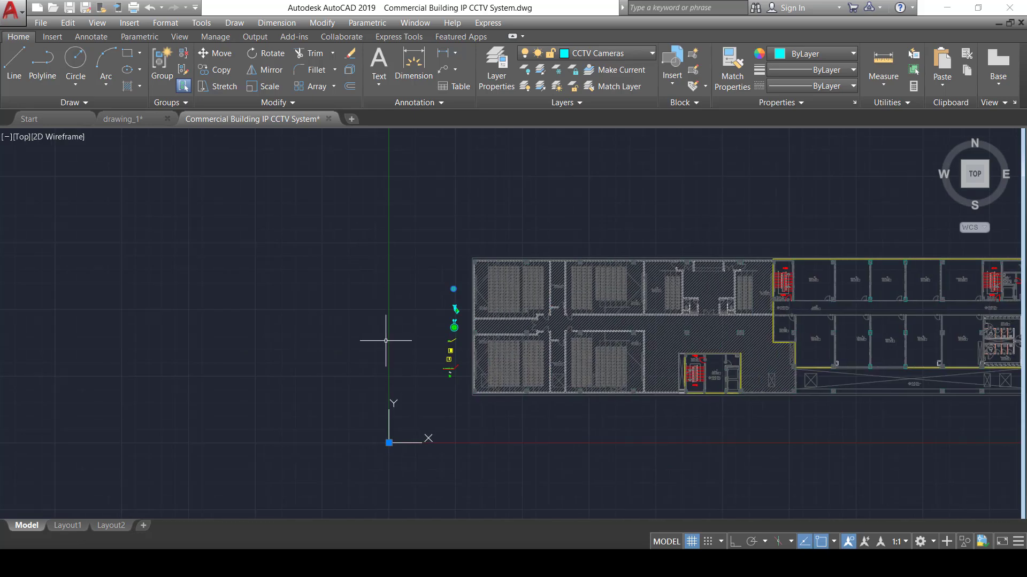
scroll(447, 290, "up", 9)
key("Escape")
Step: Copy the dome camera by its center into the middle of the office lobby corridor, just outside Office 08
left_click(454, 336)
left_click(572, 270)
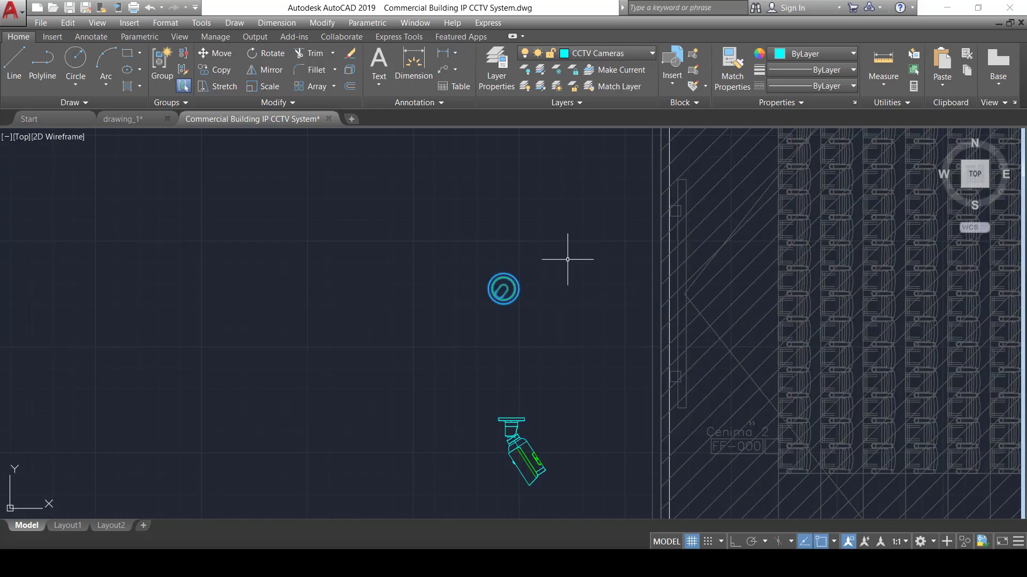
type("co")
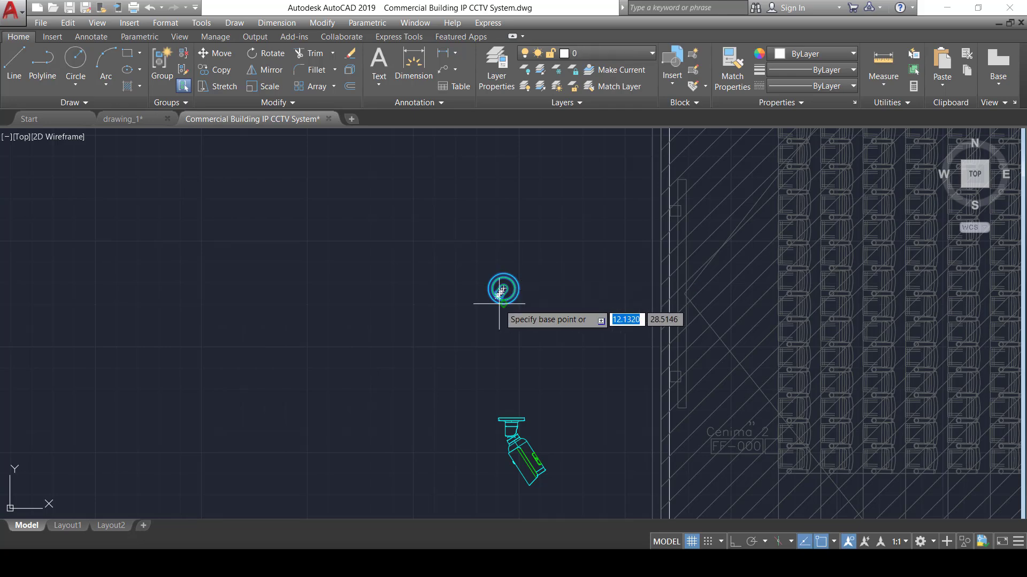
left_click(501, 290)
scroll(655, 320, "down", 6)
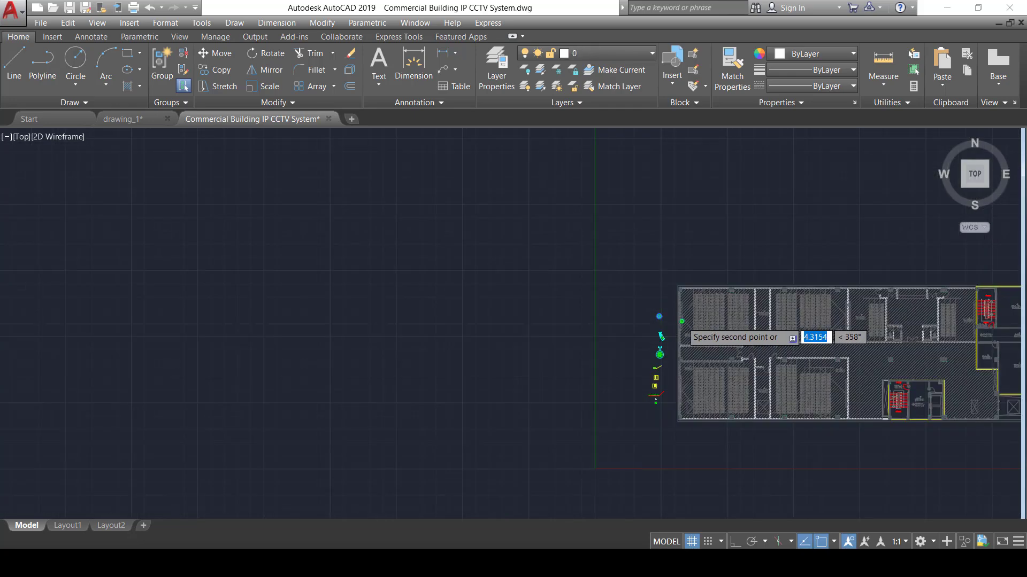
scroll(744, 355, "up", 3)
scroll(577, 284, "up", 8)
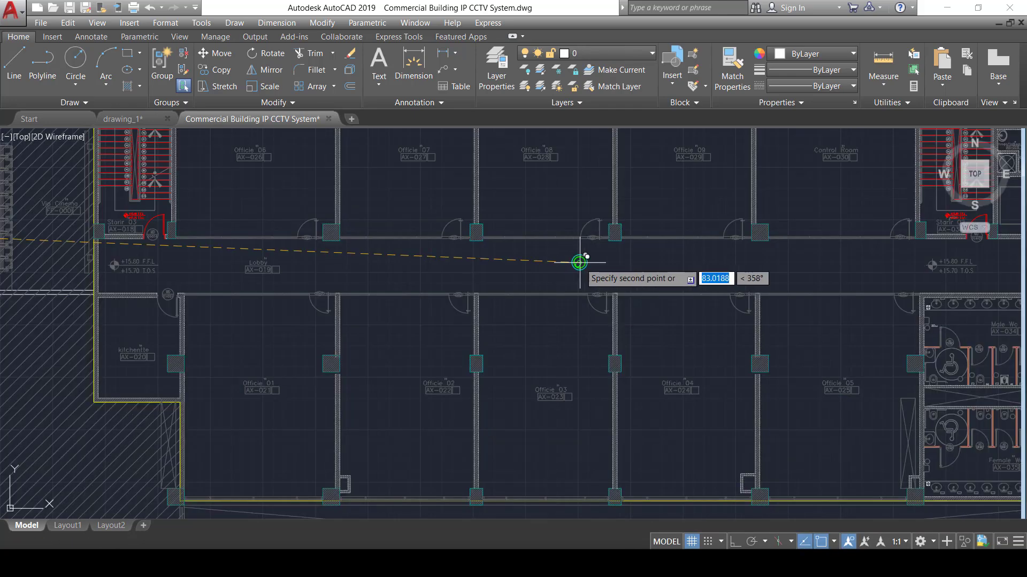
scroll(498, 312, "down", 5)
scroll(499, 305, "up", 3)
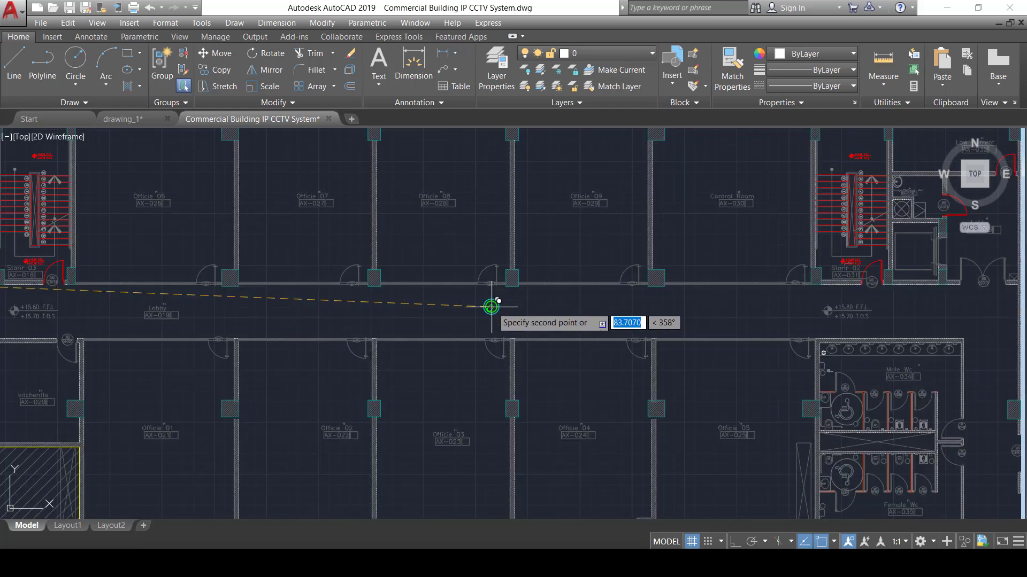
scroll(476, 309, "up", 4)
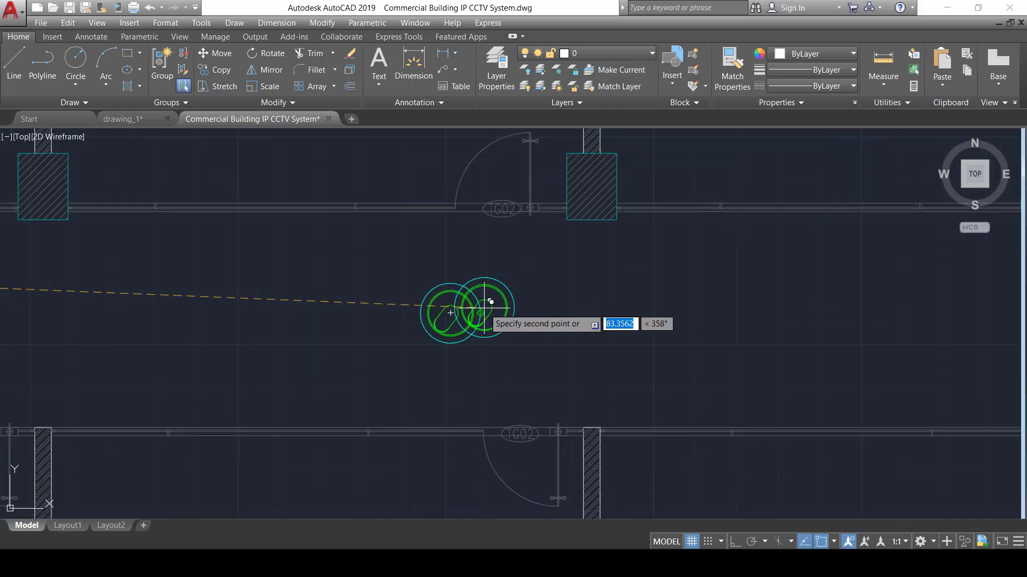
left_click(483, 306)
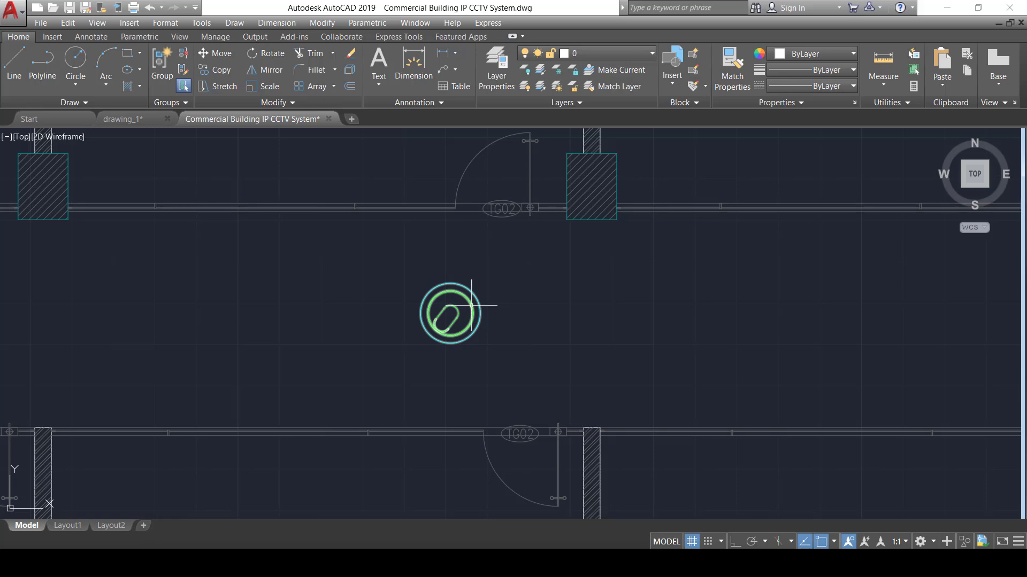
Step: Rotate the corridor dome camera about its center so its lens points east along the corridor
left_click(471, 305)
type("ro")
key("Return")
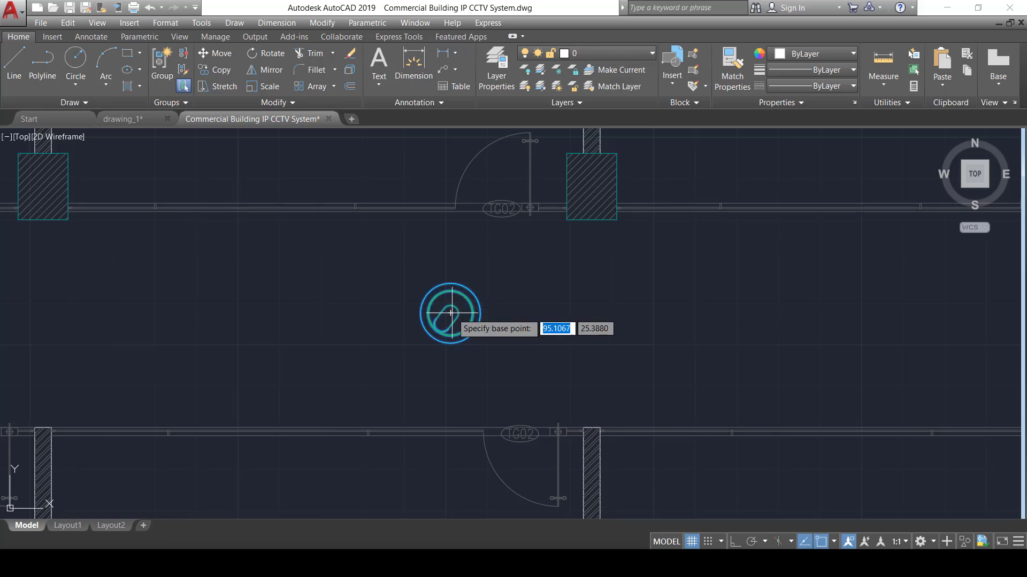
left_click(451, 313)
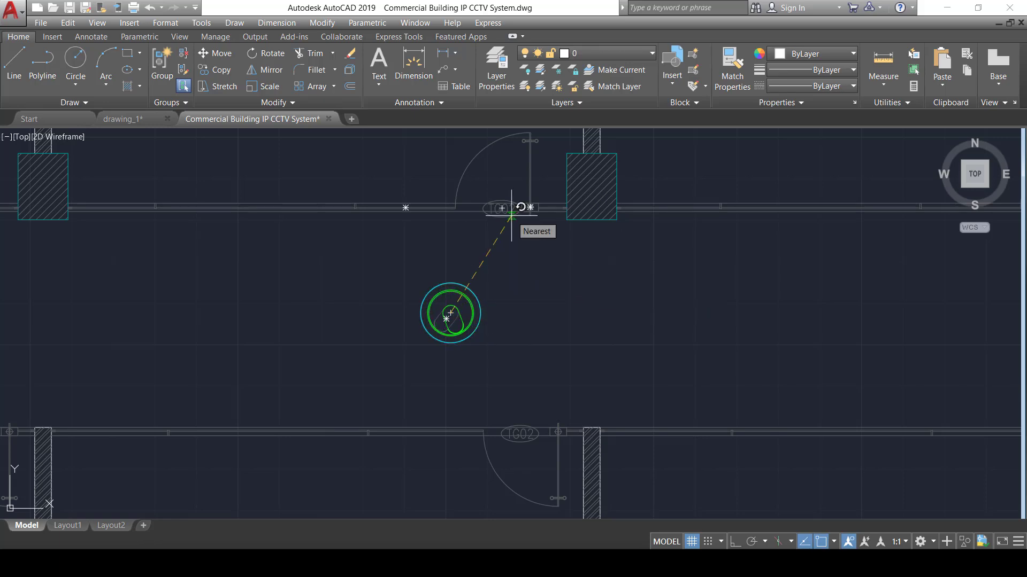
left_click(344, 182)
Step: Examine the lobby corridor on both sides of the dome camera, from Stair 02 to Stair 03
scroll(536, 284, "down", 3)
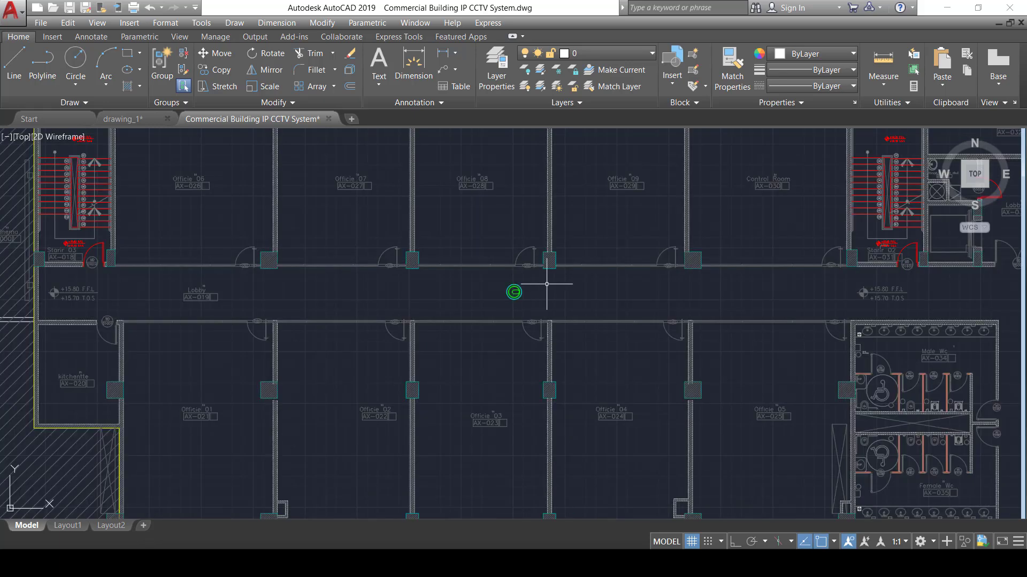
middle_click_drag(535, 286, 328, 327)
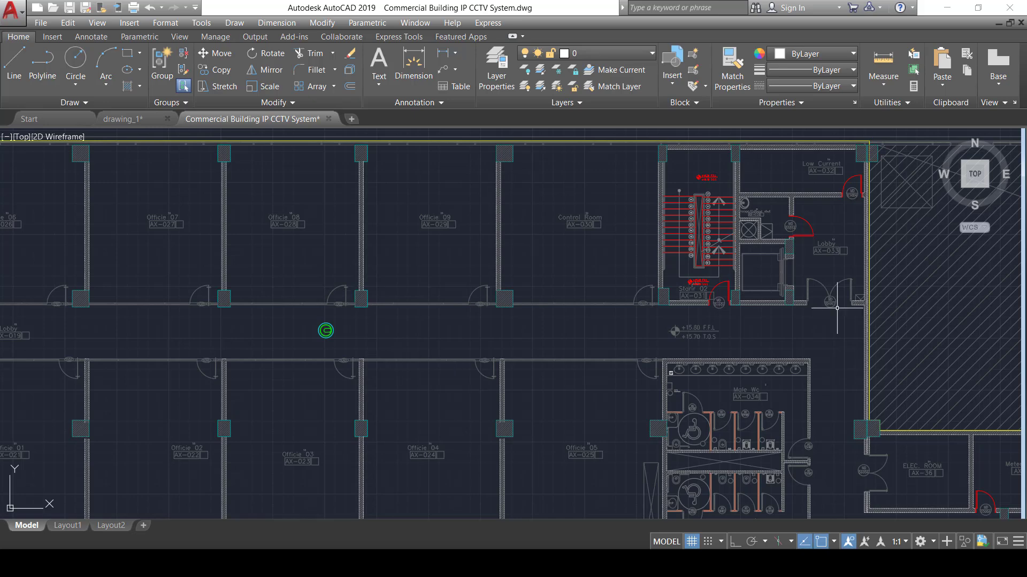
scroll(360, 354, "up", 5)
scroll(299, 214, "down", 5)
middle_click_drag(275, 222, 392, 278)
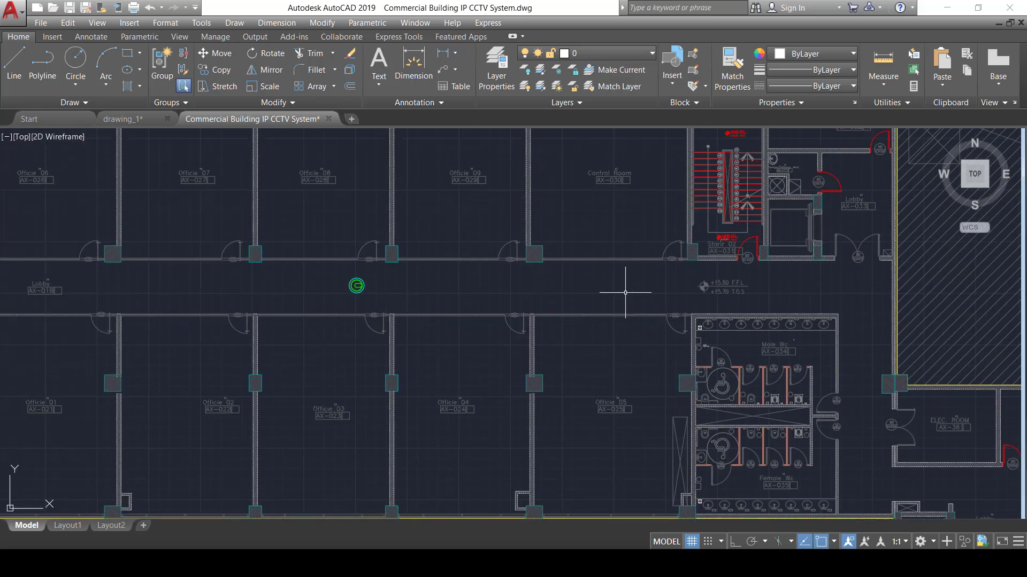
middle_click_drag(385, 312, 549, 343)
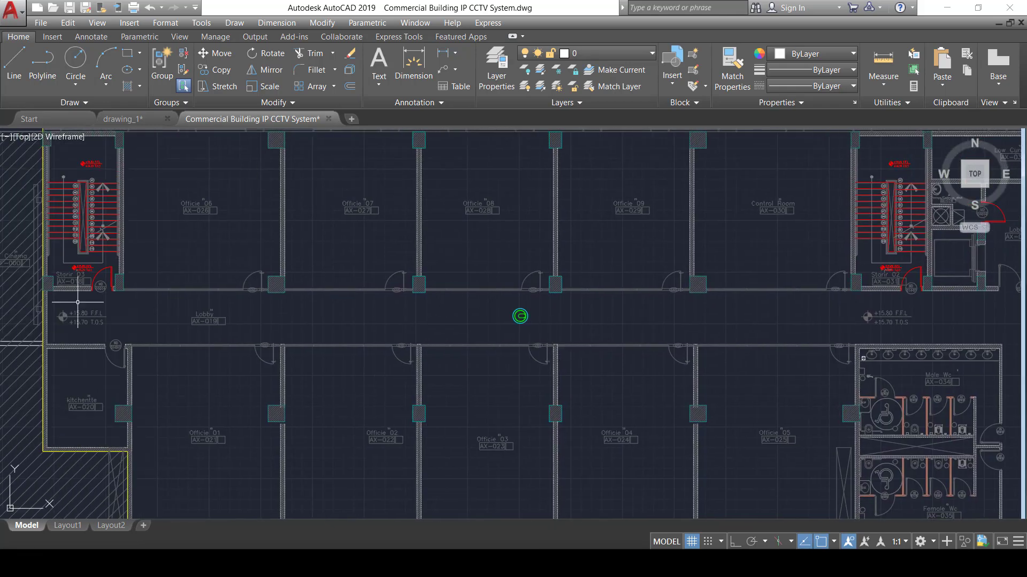
Step: Copy the corridor dome camera straight west with Ortho, about 21.7 units, to the corridor end beside Stair 03
scroll(560, 324, "up", 3)
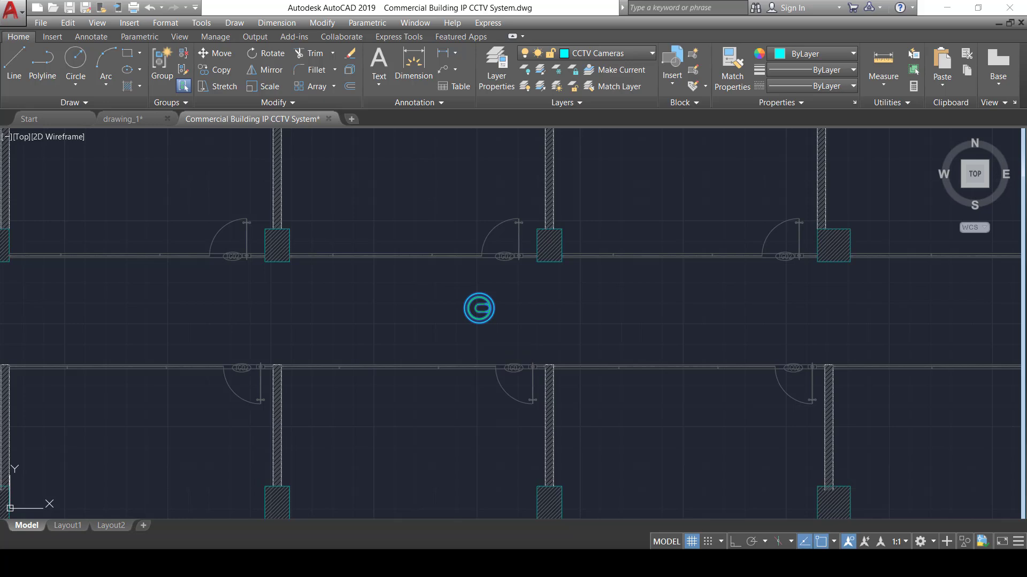
type("m")
key("Return")
left_click(477, 307)
scroll(378, 347, "down", 5)
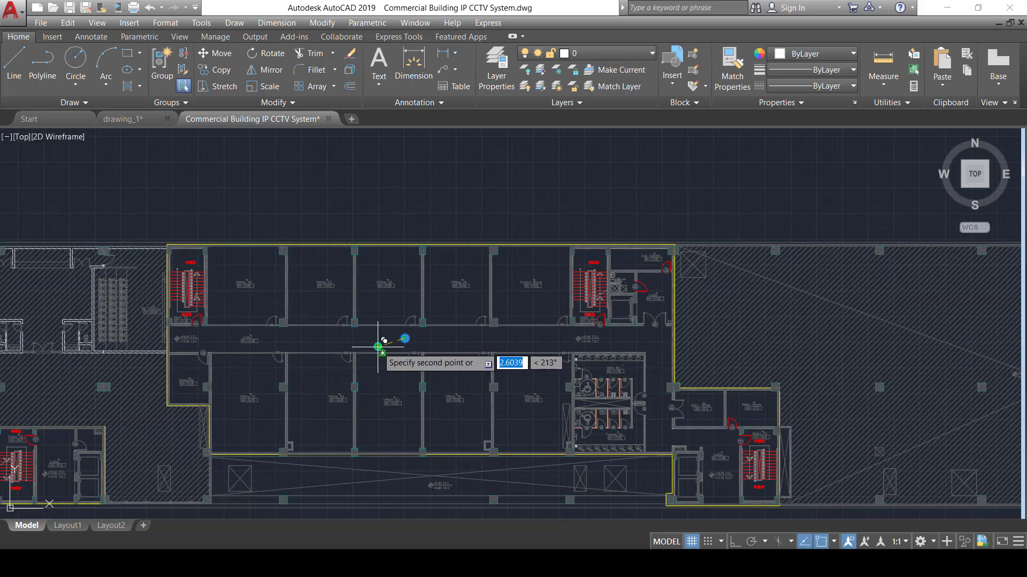
middle_click_drag(378, 346, 521, 348)
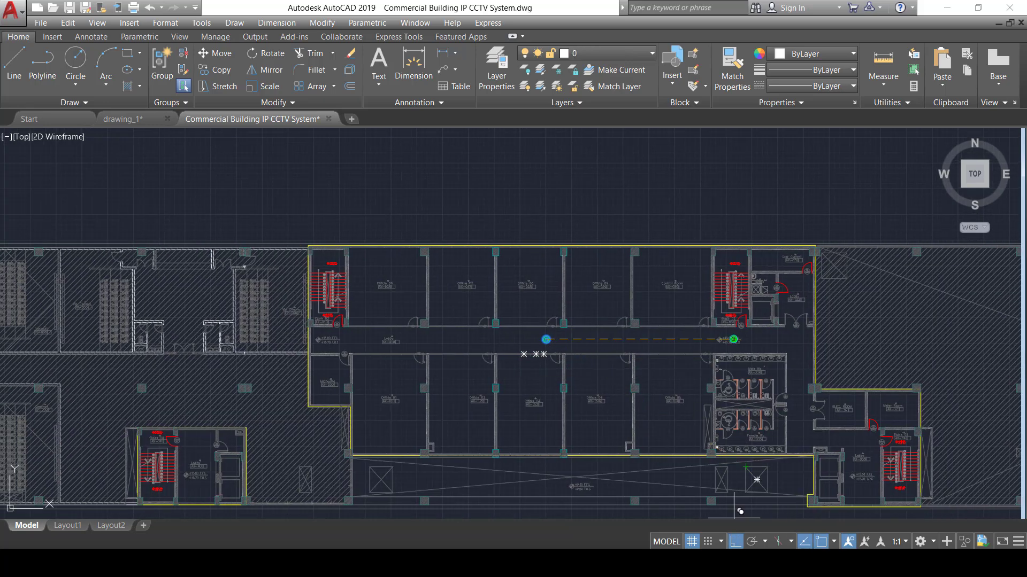
scroll(533, 337, "up", 3)
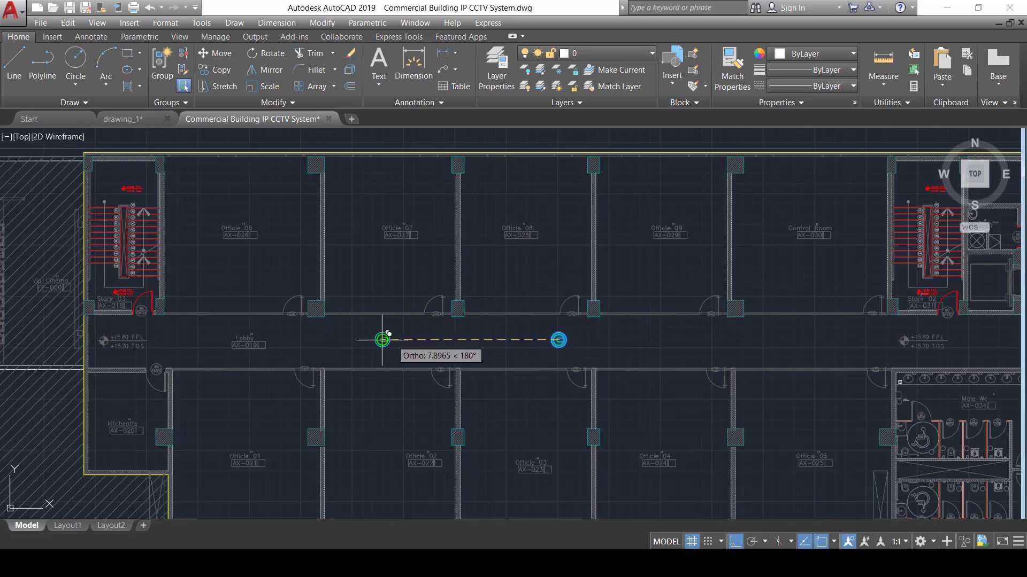
scroll(210, 339, "up", 3)
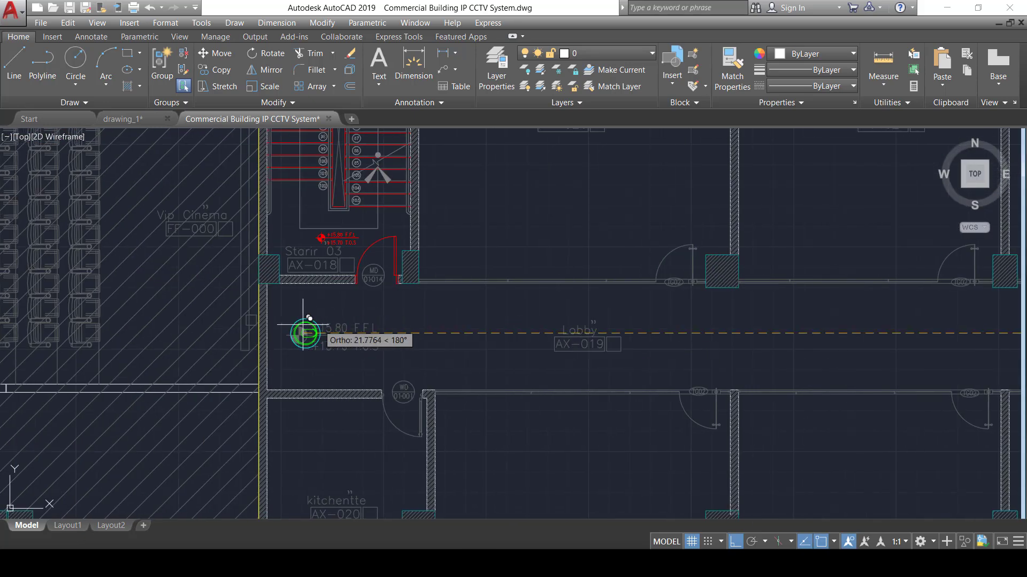
scroll(309, 319, "up", 6)
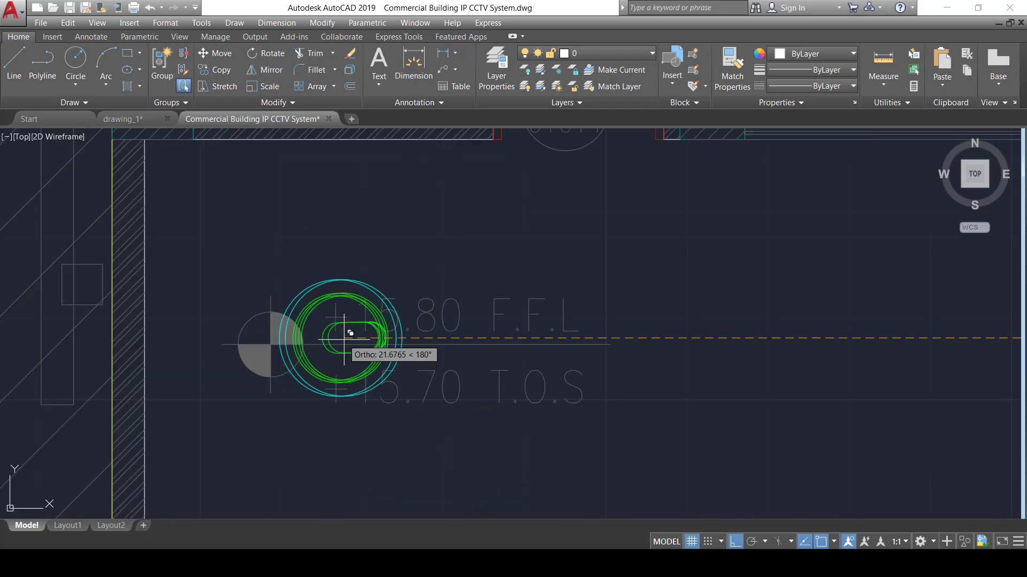
Step: Review the placement of the two dome cameras against the full length of the lobby corridor
scroll(344, 338, "down", 10)
scroll(391, 342, "up", 4)
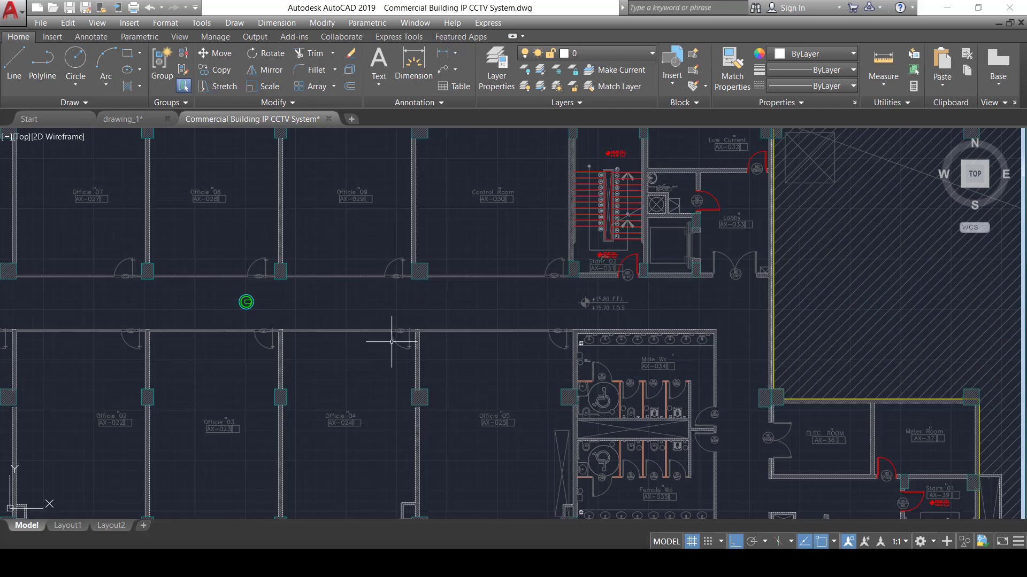
middle_click_drag(391, 341, 731, 344)
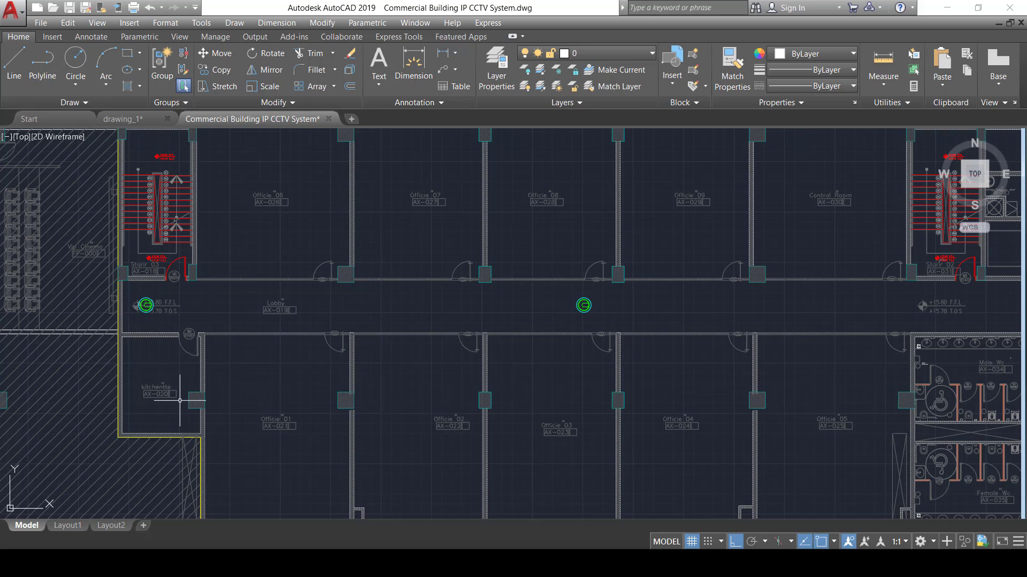
middle_click_drag(408, 301, 223, 316)
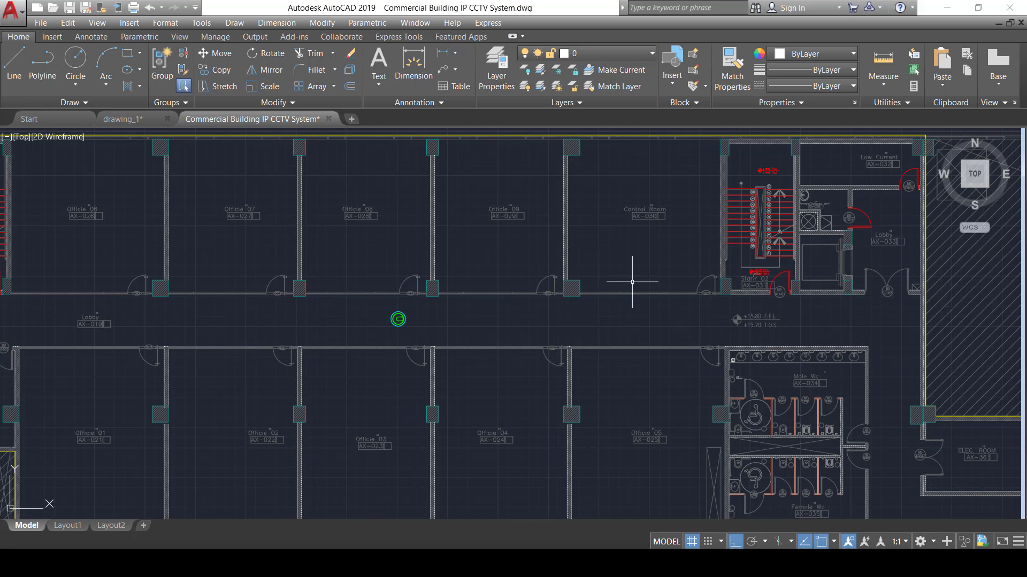
middle_click_drag(602, 313, 778, 334)
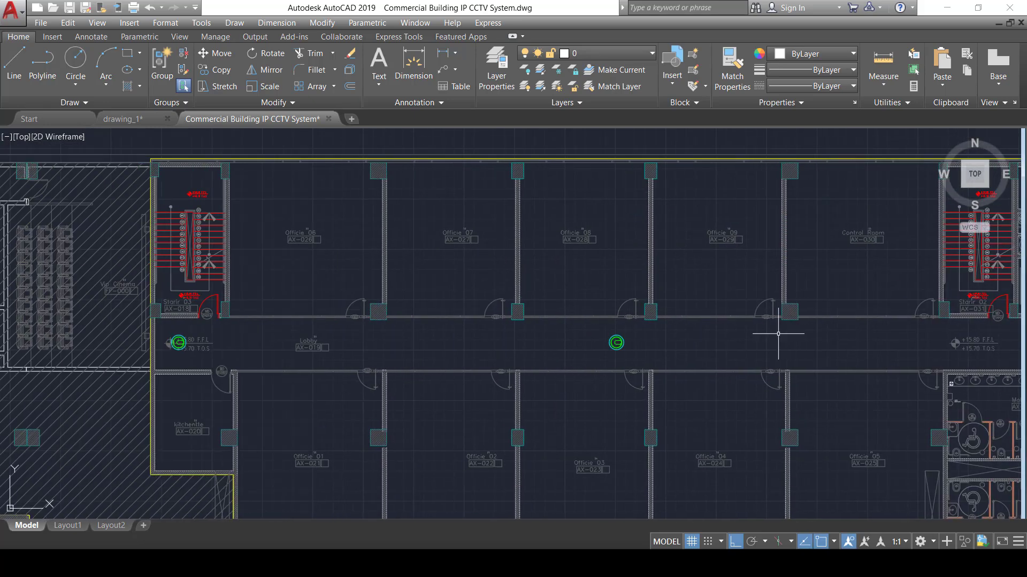
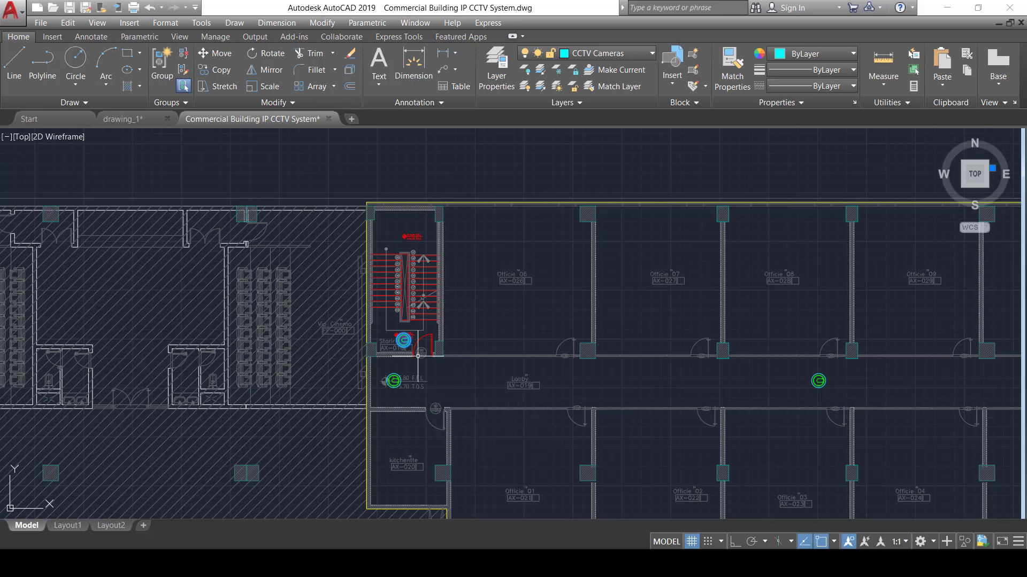
Step: Rotate the dome camera in the Stair 03 landing with Ortho so its lens points north toward the stair flights
left_click(404, 340)
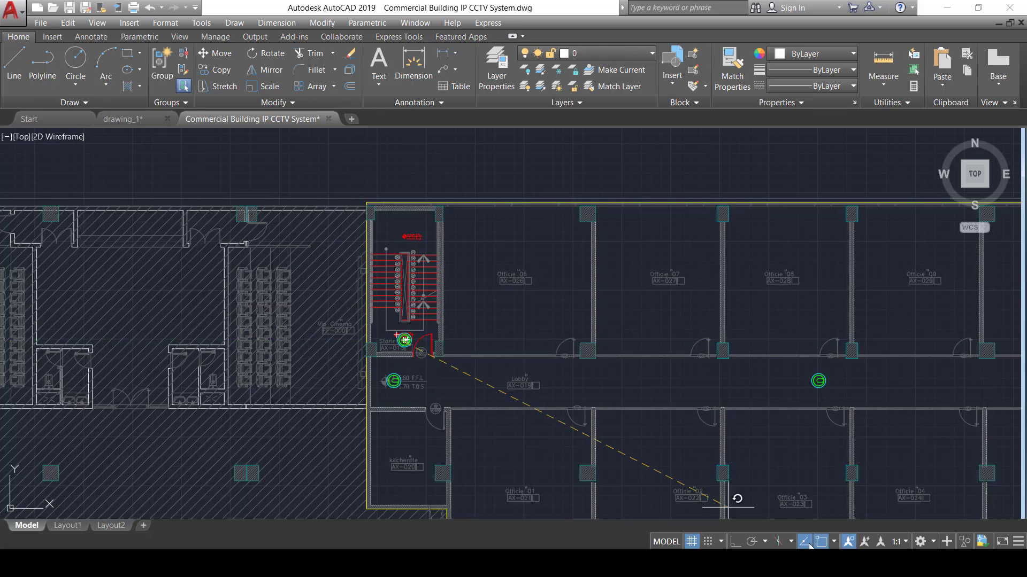
left_click(736, 542)
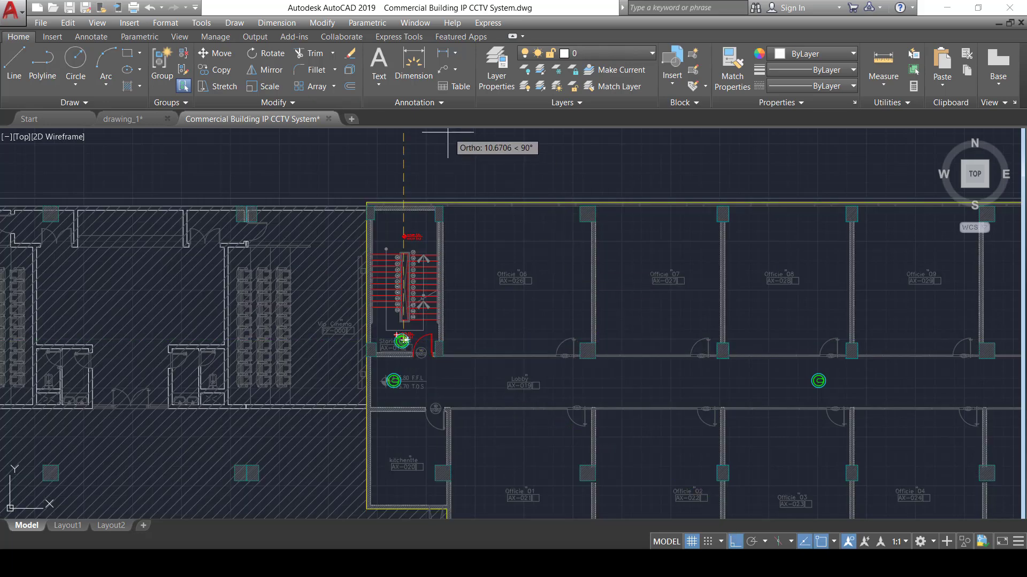
scroll(422, 337, "up", 3)
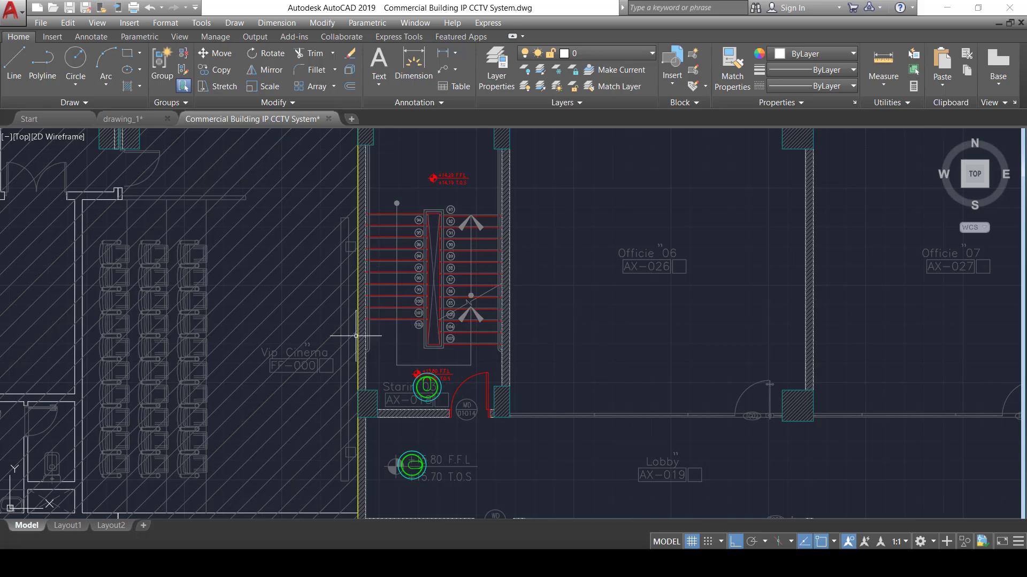
scroll(377, 333, "down", 4)
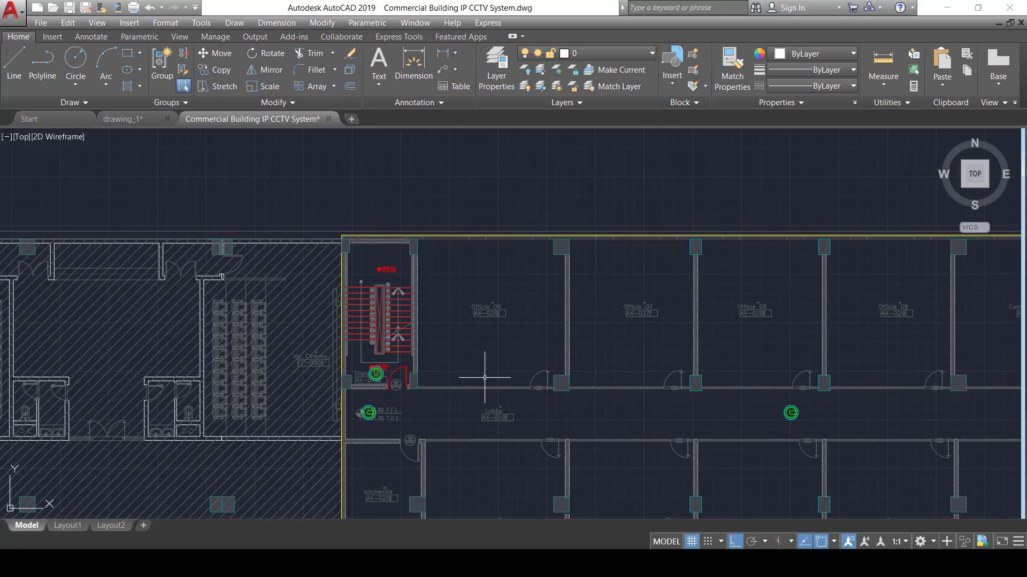
Step: Copy the Stair 03 dome camera, with Ortho off, about 47.7 units to the corridor between the Female Wc and Lobby AX-038
scroll(398, 375, "up", 3)
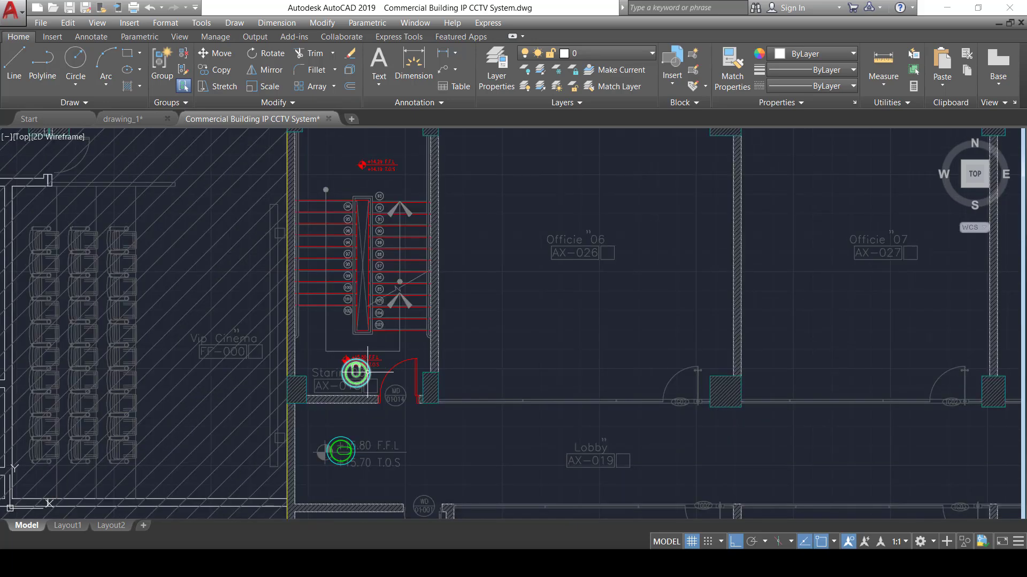
left_click(356, 373)
type("co")
key("Return")
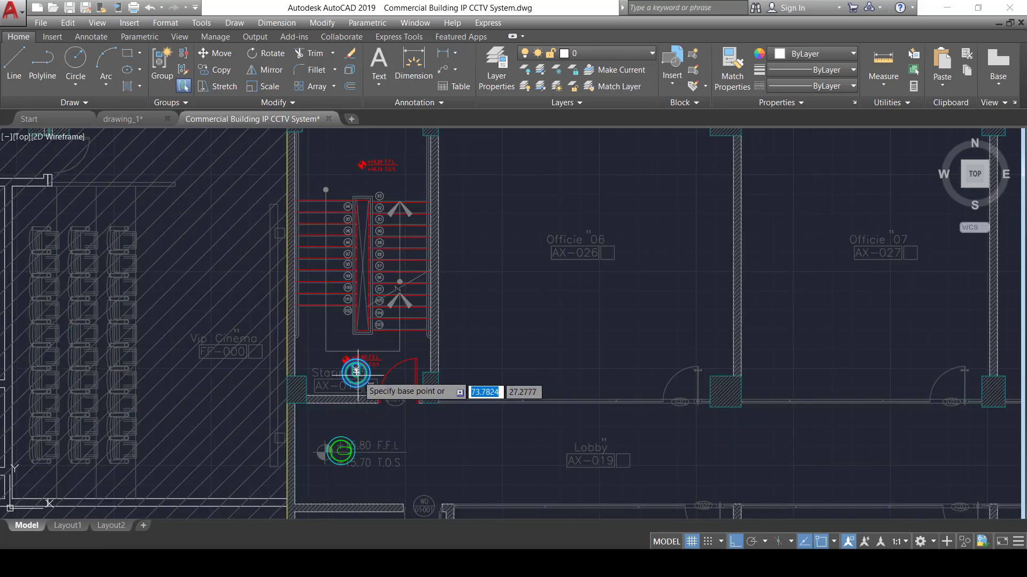
left_click(356, 373)
scroll(590, 380, "down", 2)
middle_click_drag(709, 398, 460, 400)
scroll(839, 403, "down", 3)
middle_click_drag(835, 402, 539, 346)
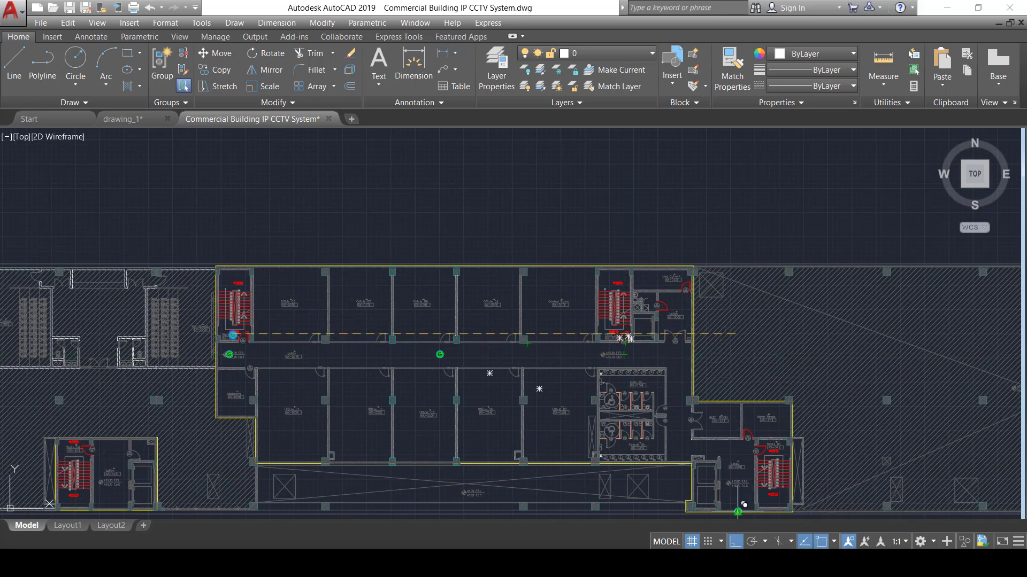
left_click(736, 542)
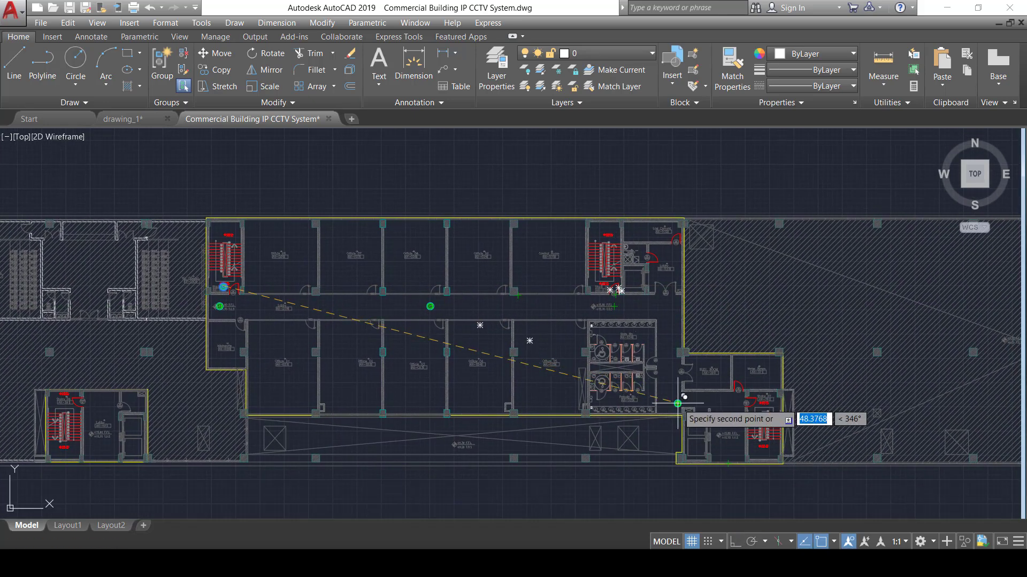
scroll(663, 407, "up", 5)
scroll(655, 405, "up", 3)
left_click(642, 400)
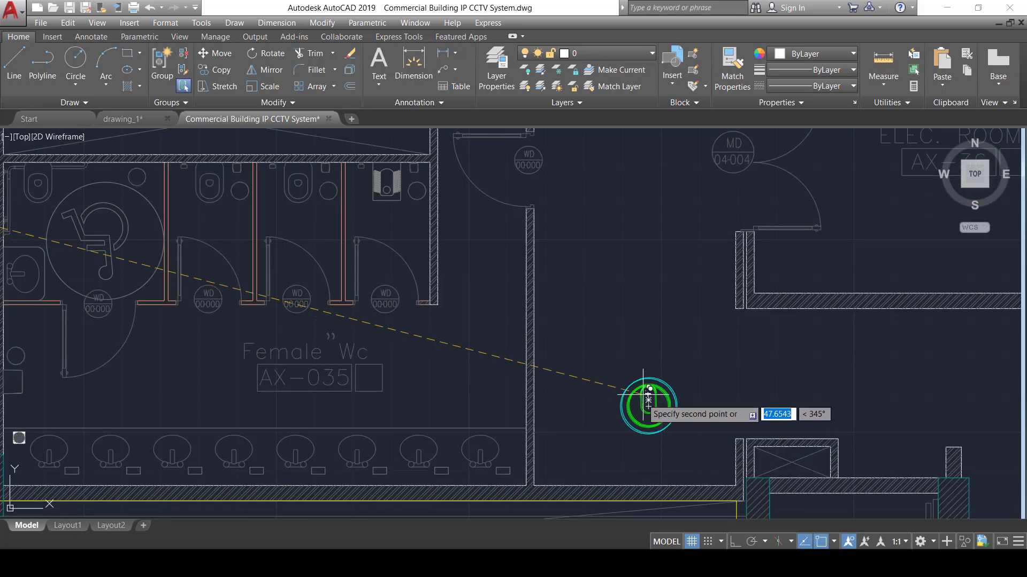
scroll(645, 383, "down", 3)
scroll(642, 369, "down", 3)
key("Escape")
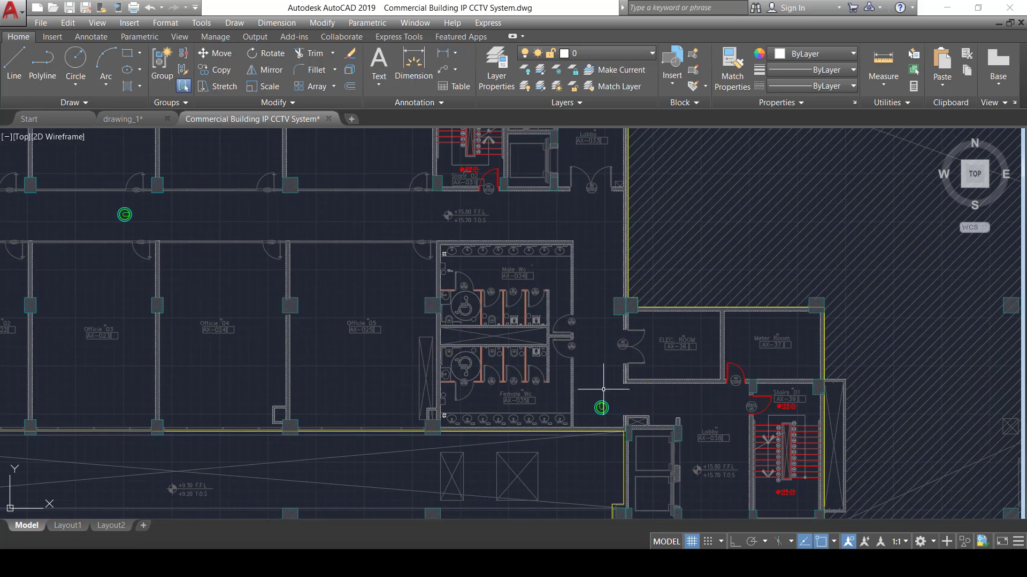
Step: Examine the corridor beside the washrooms and Lobby AX-033 next to Stair 02 for further camera positions
middle_click_drag(625, 387, 625, 398)
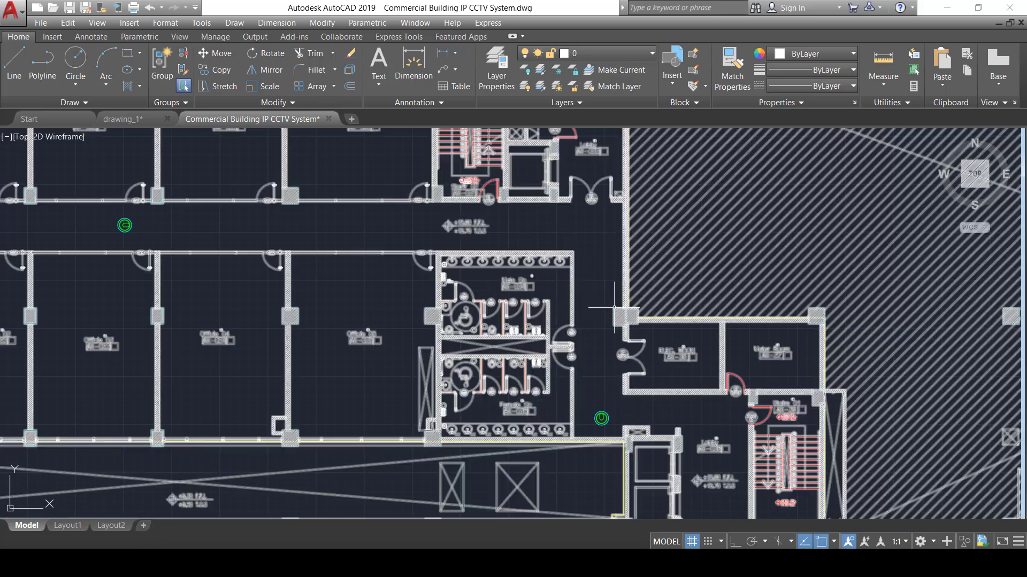
middle_click_drag(588, 265, 605, 356)
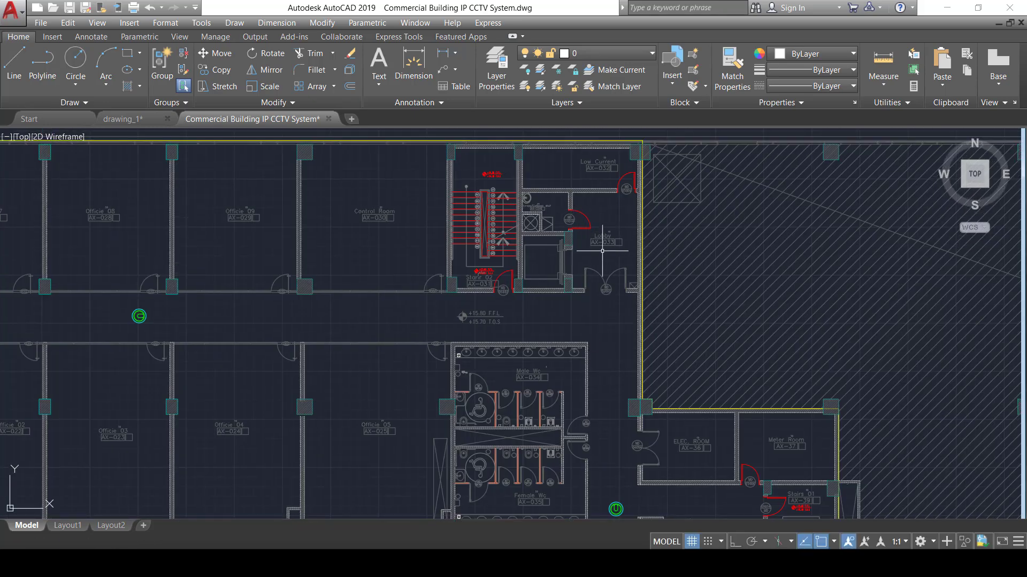
middle_click_drag(604, 290, 582, 327)
right_click(583, 328)
left_click(557, 291)
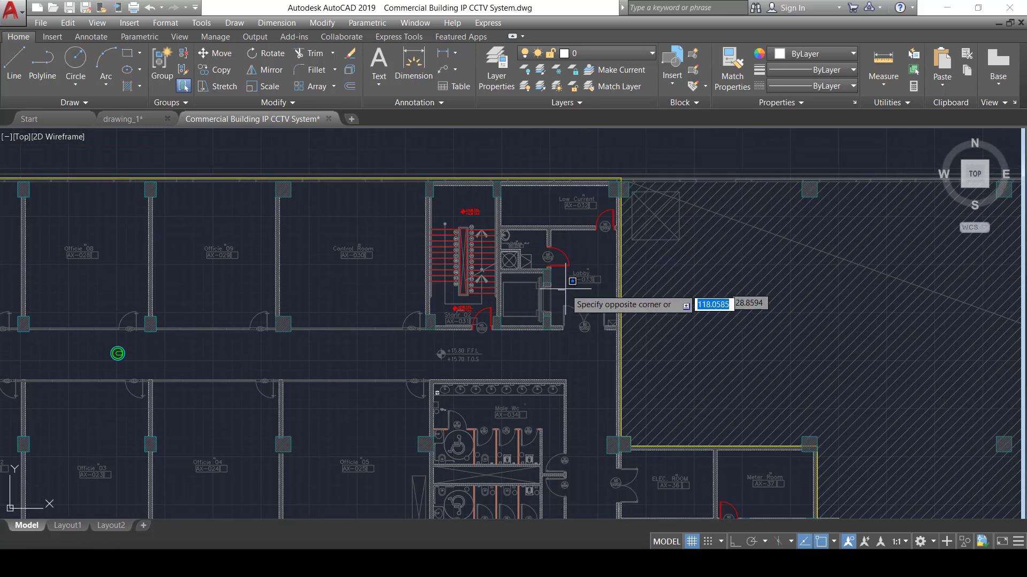
left_click(595, 292)
scroll(595, 292, "up", 3)
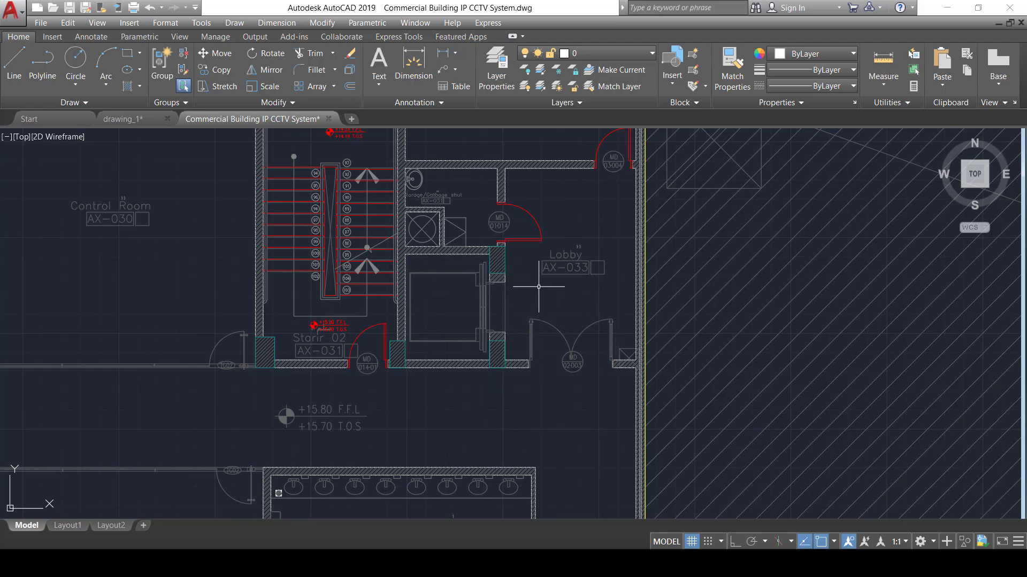
scroll(580, 342, "down", 6)
middle_click_drag(577, 336, 575, 300)
scroll(575, 428, "up", 3)
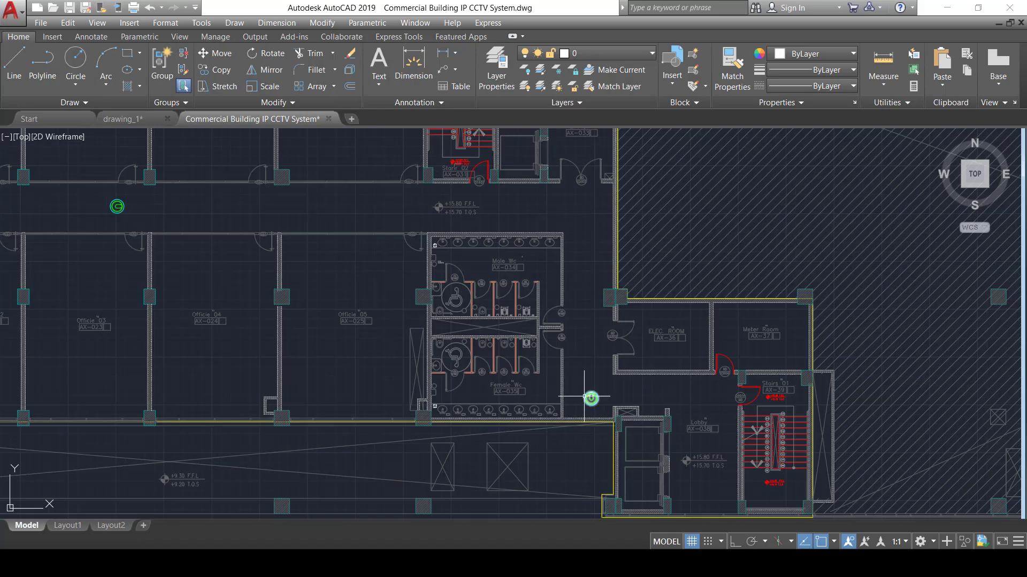
Step: Copy the dome camera beside the Female Wc into Lobby AX-033, near the east wall above the double door
left_click(584, 397)
type("co")
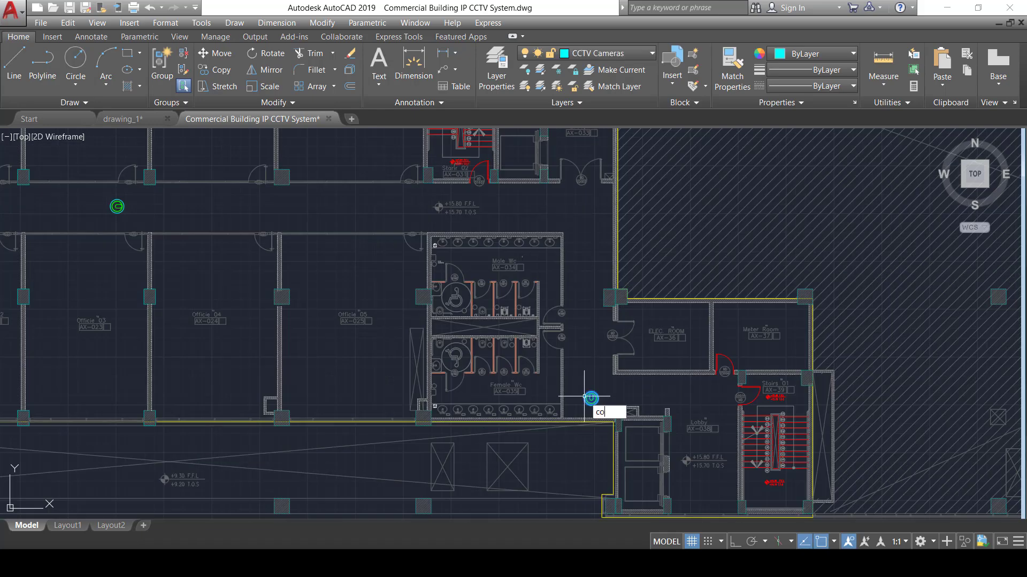
key("Return")
scroll(585, 396, "up", 5)
left_click(561, 395)
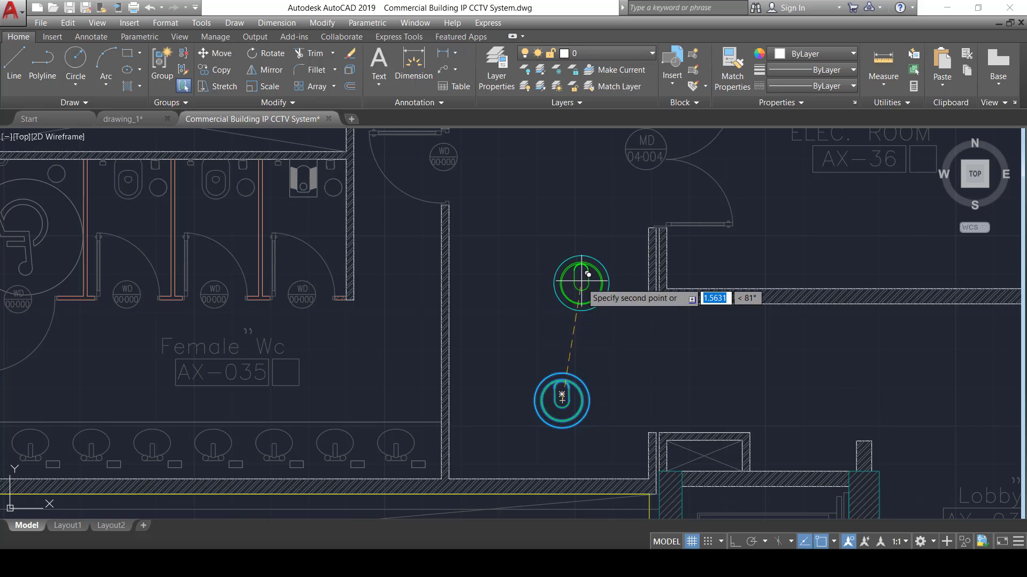
scroll(556, 385, "down", 5)
scroll(543, 337, "up", 6)
middle_click_drag(664, 367, 573, 312)
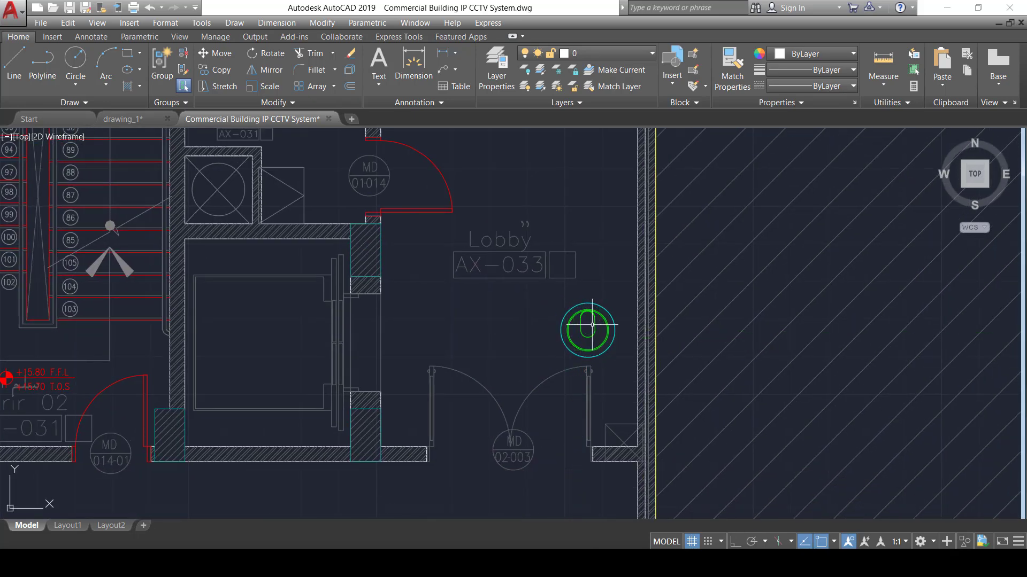
left_click(590, 325)
key("Return")
Step: Rotate the Lobby AX-033 dome camera 90° with Ortho so its lens points west toward the elevator
type("r")
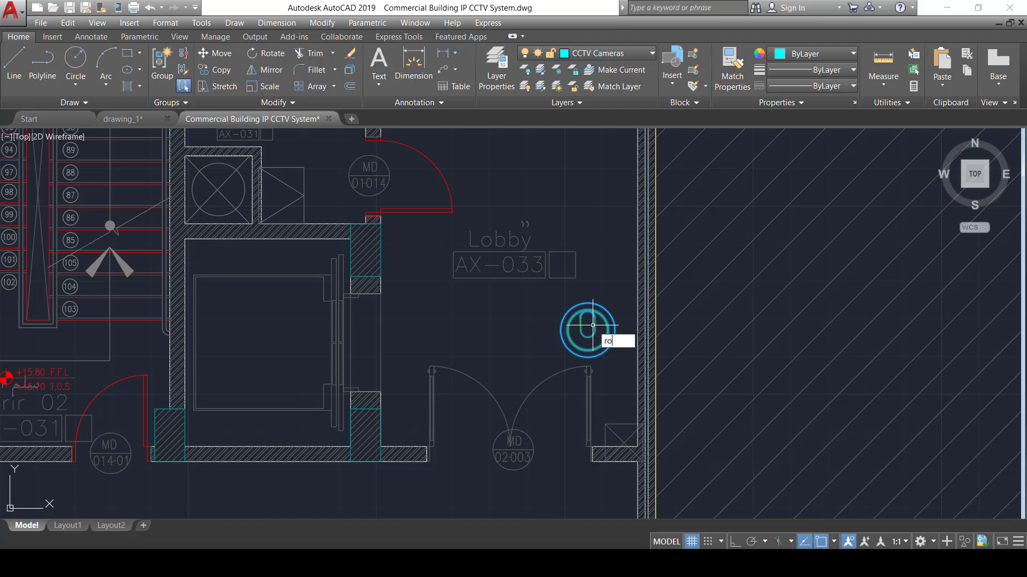
type("o")
key("Return")
left_click(591, 326)
key("Return")
left_click(589, 324)
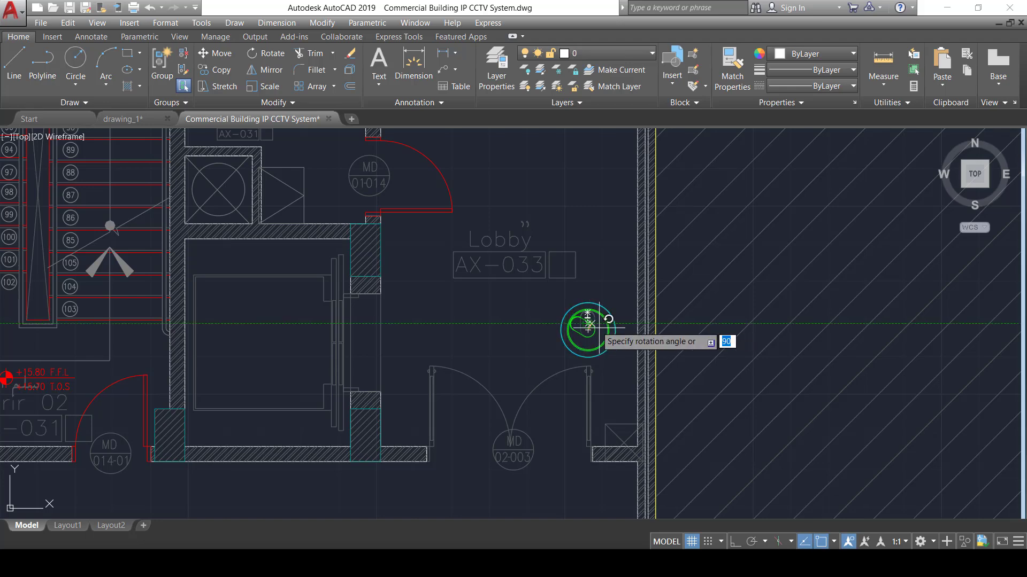
key("F8")
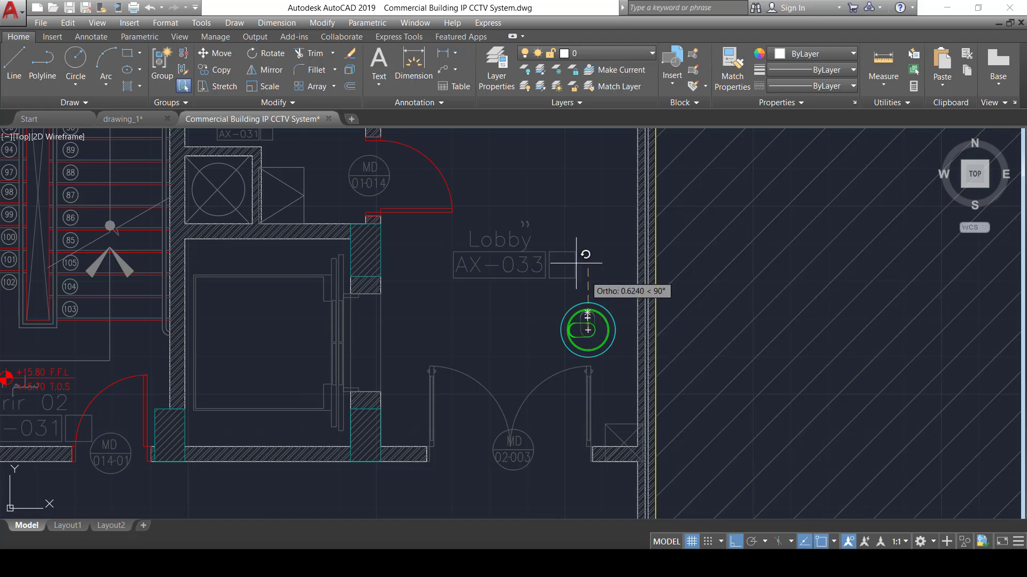
left_click(597, 217)
Step: Copy the dome camera beside the Female Wc, with Ortho off, about 5 units into the northwest corner of the ELEC. ROOM
scroll(452, 301, "down", 3)
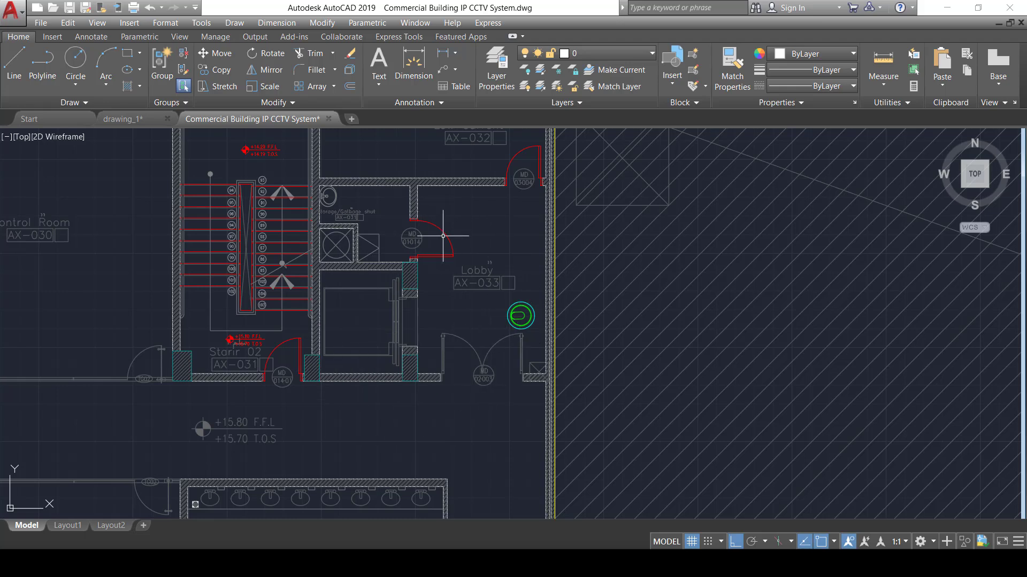
scroll(445, 393, "down", 6)
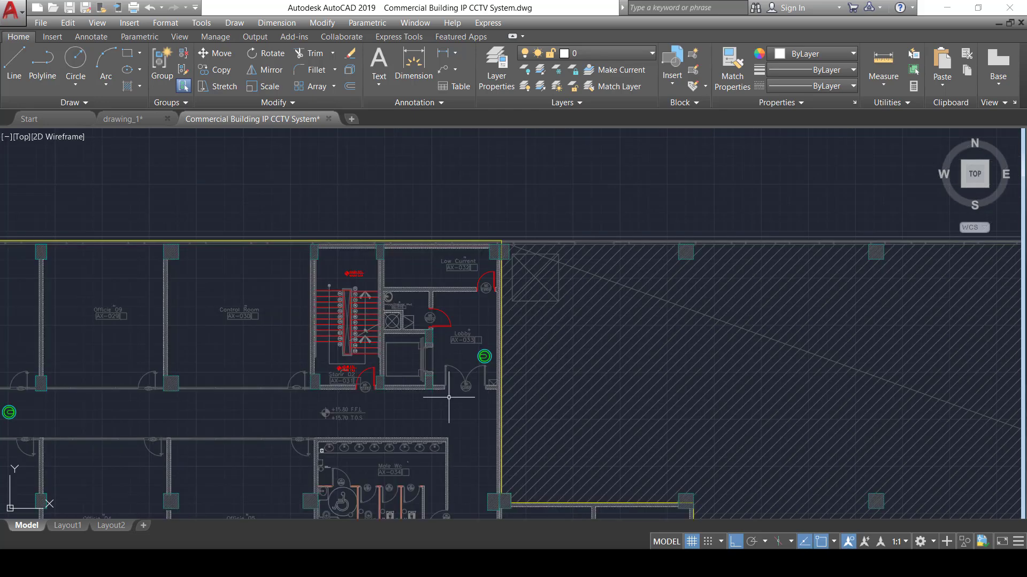
middle_click_drag(446, 394, 533, 199)
scroll(534, 200, "up", 4)
scroll(533, 199, "up", 3)
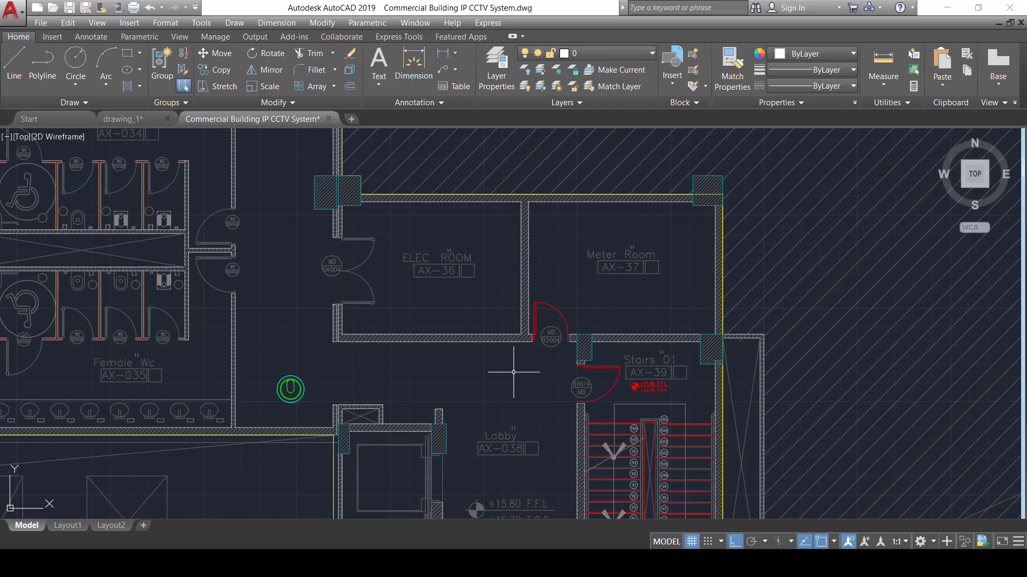
middle_click_drag(416, 329, 459, 318)
left_click(344, 371)
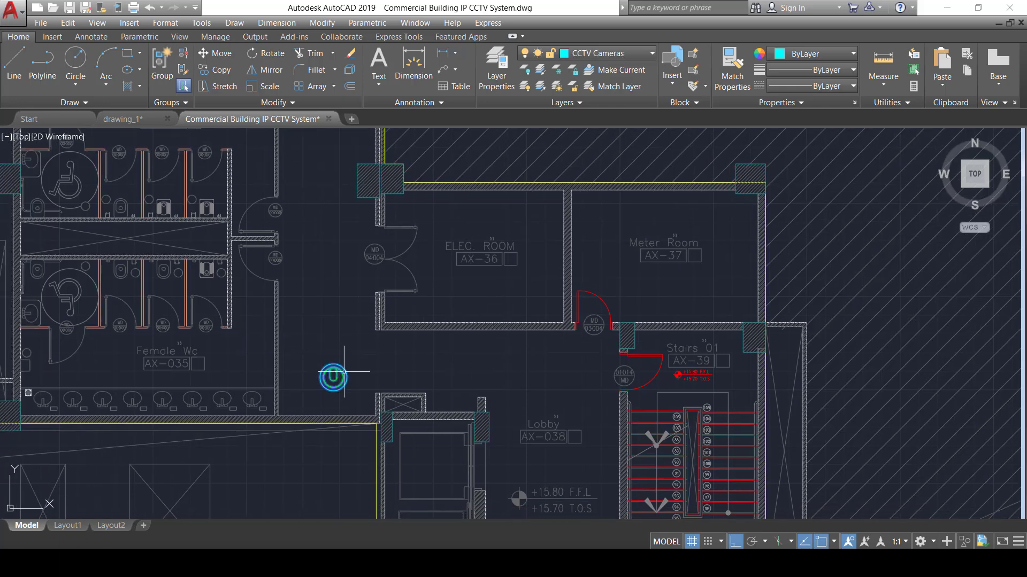
type("m")
key("Return")
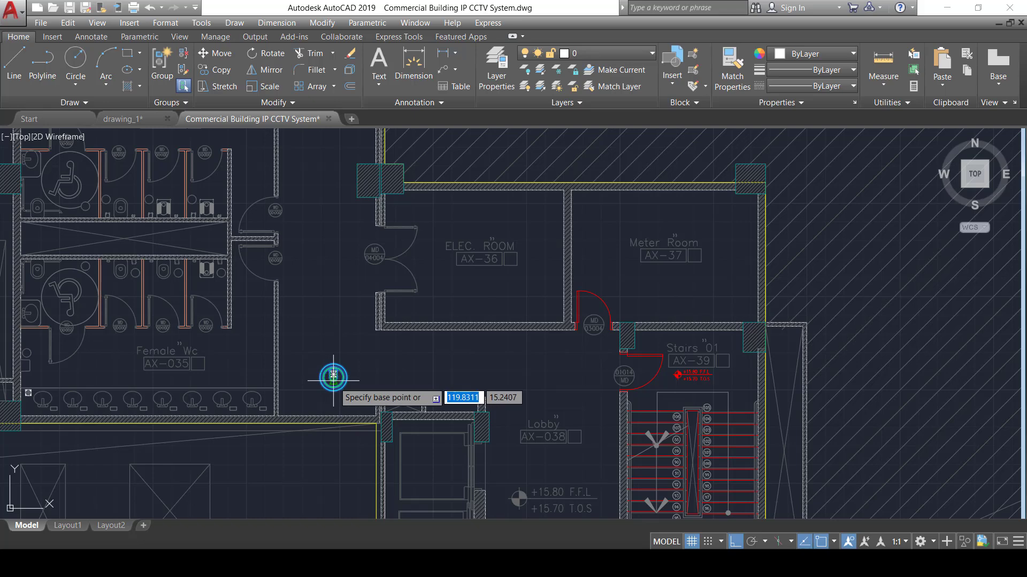
left_click(333, 377)
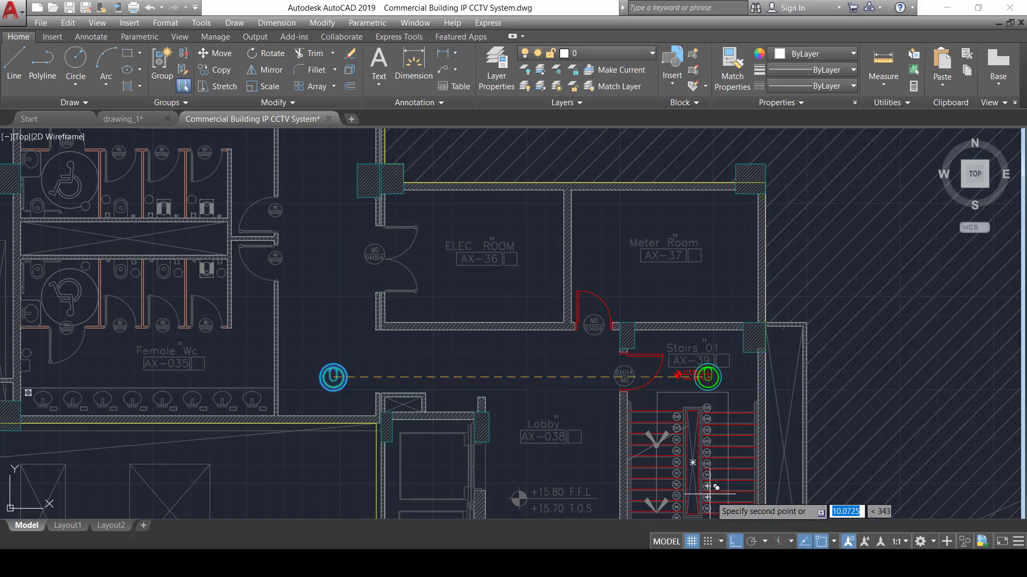
key("F8")
scroll(385, 219, "up", 6)
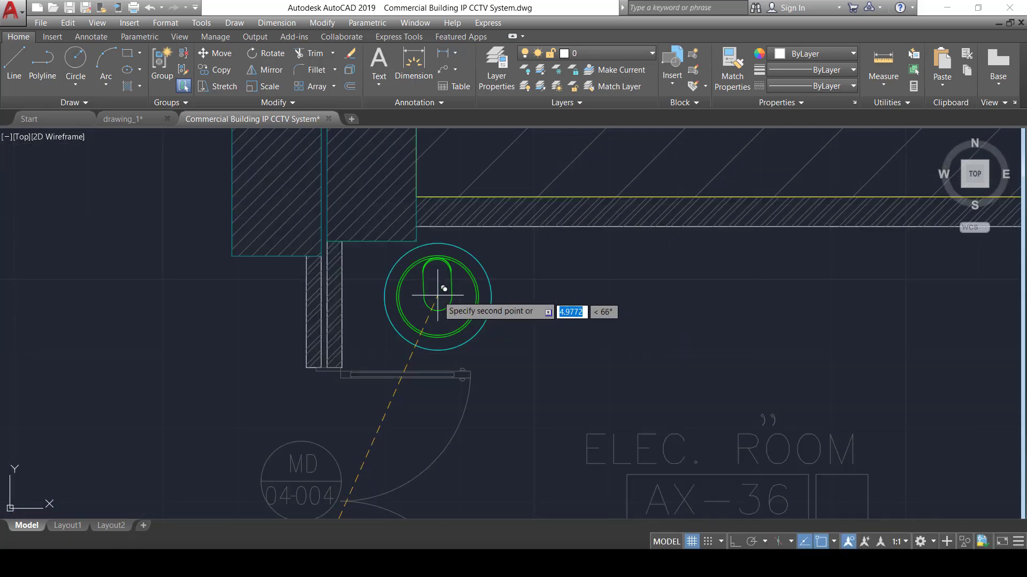
scroll(440, 289, "up", 2)
scroll(532, 327, "down", 10)
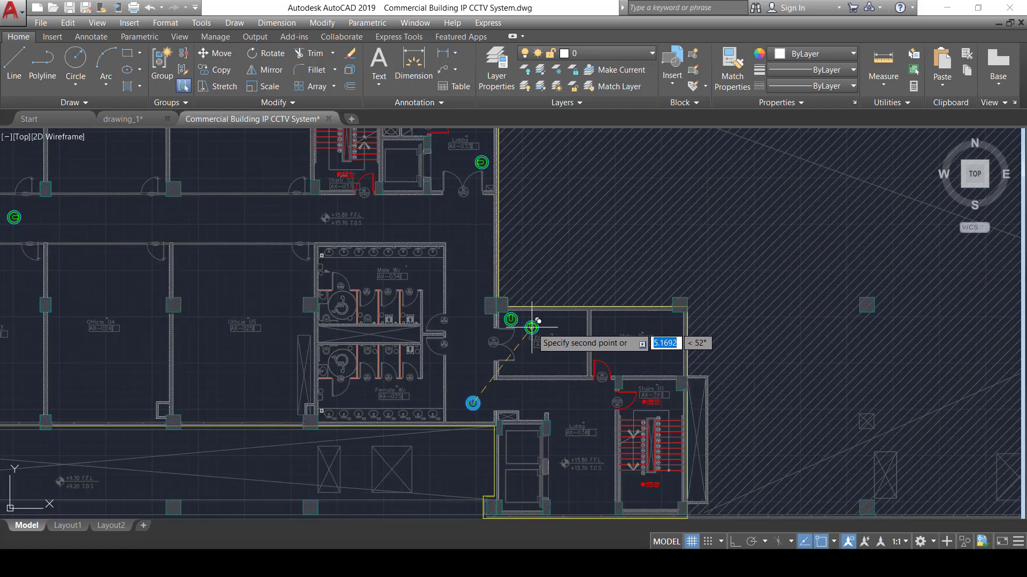
scroll(532, 327, "up", 3)
key("Escape")
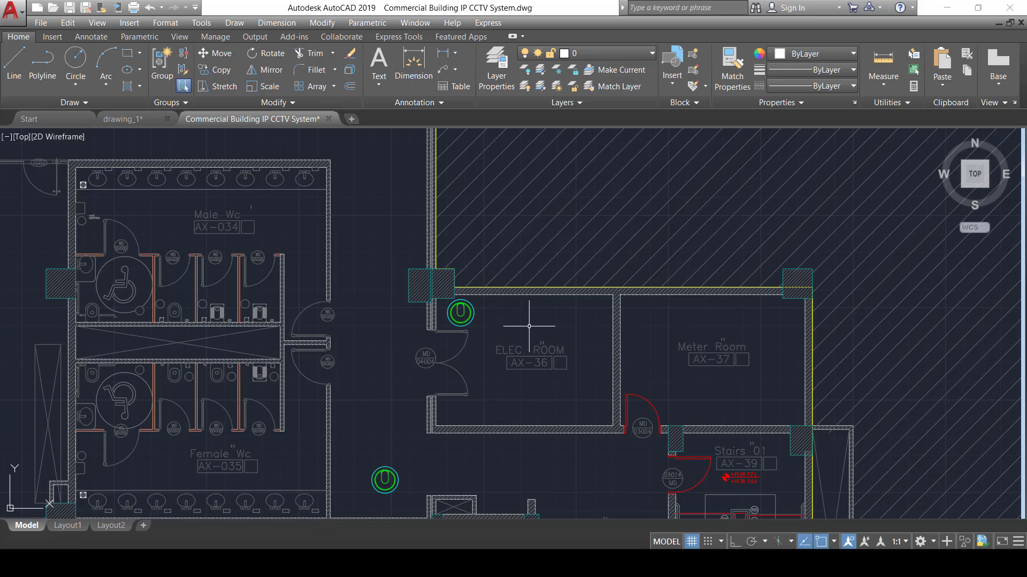
Step: Rotate the ELEC. ROOM dome camera about its lens so the lens points diagonally southeast into the room
scroll(563, 300, "up", 3)
scroll(433, 309, "down", 6)
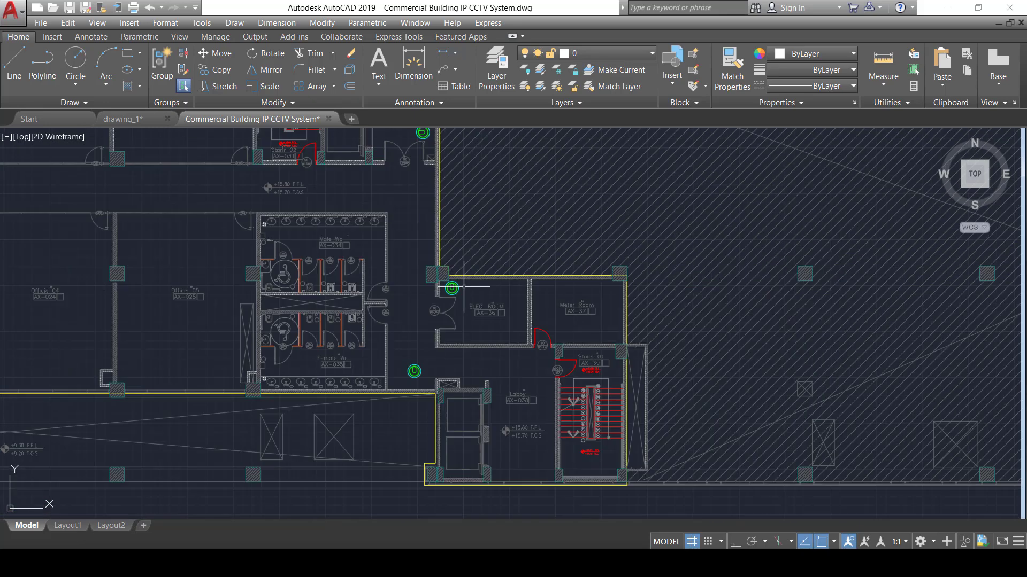
scroll(420, 274, "up", 6)
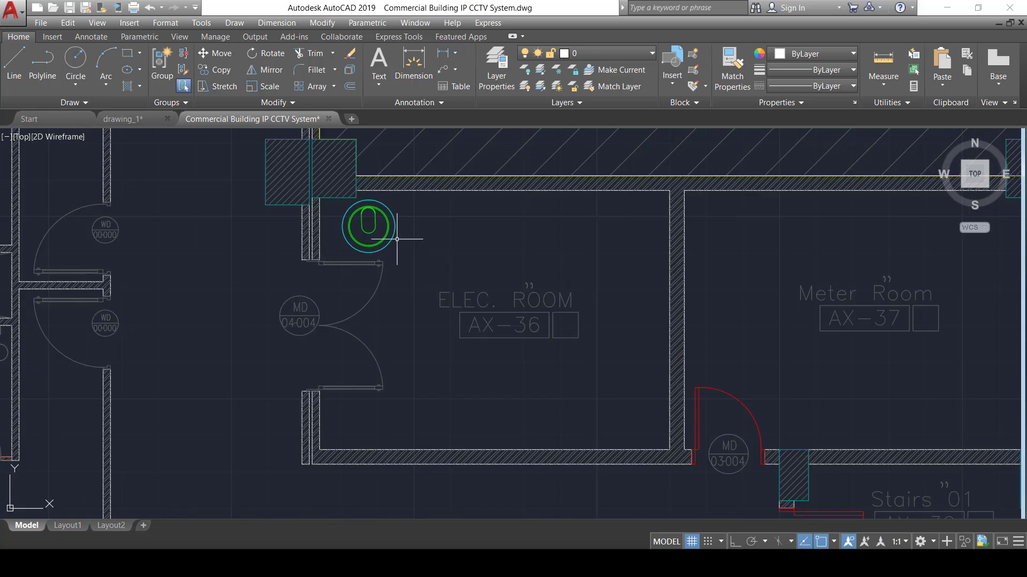
left_click(397, 246)
type("ro")
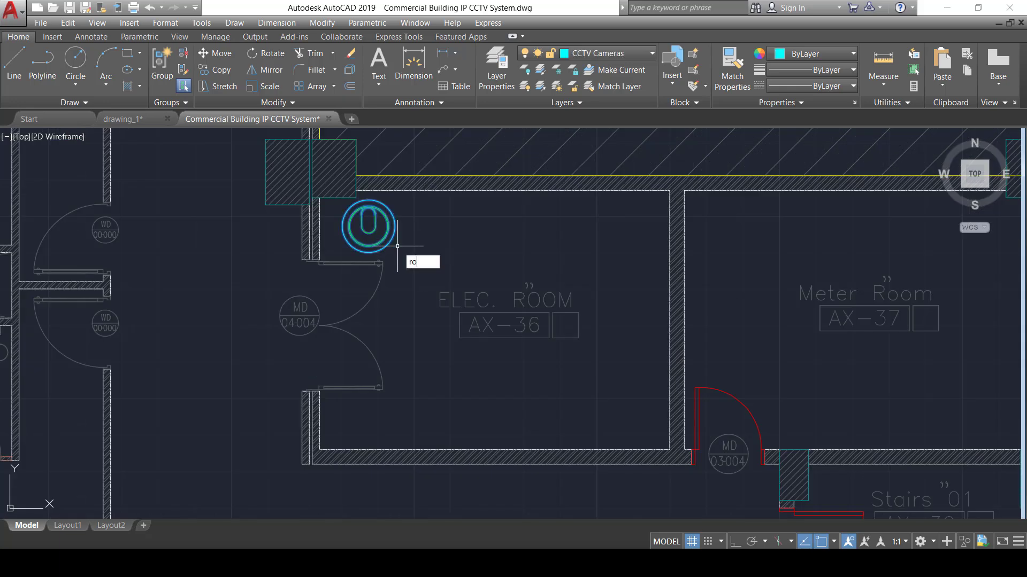
key("Return")
left_click(369, 220)
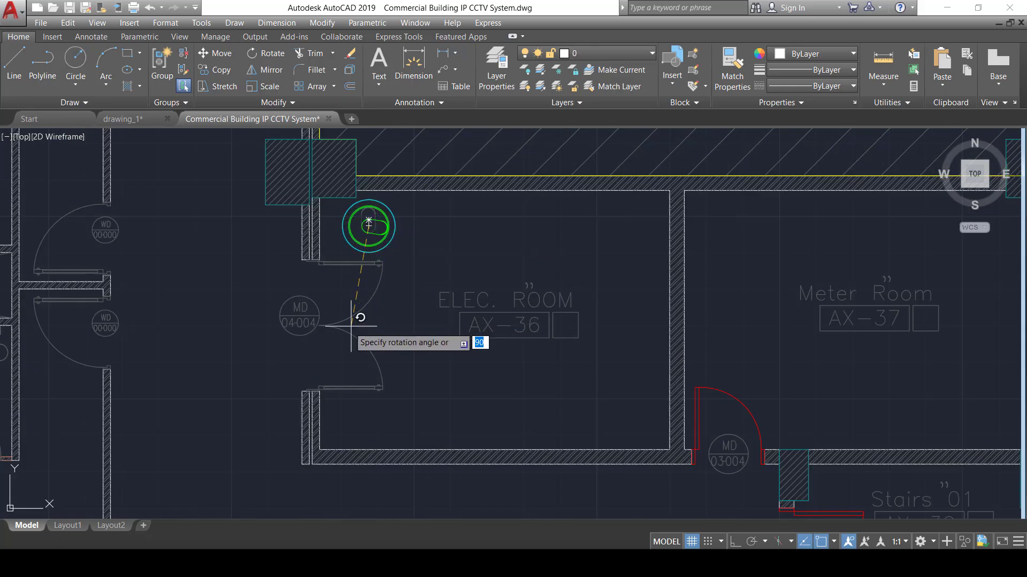
left_click(312, 283)
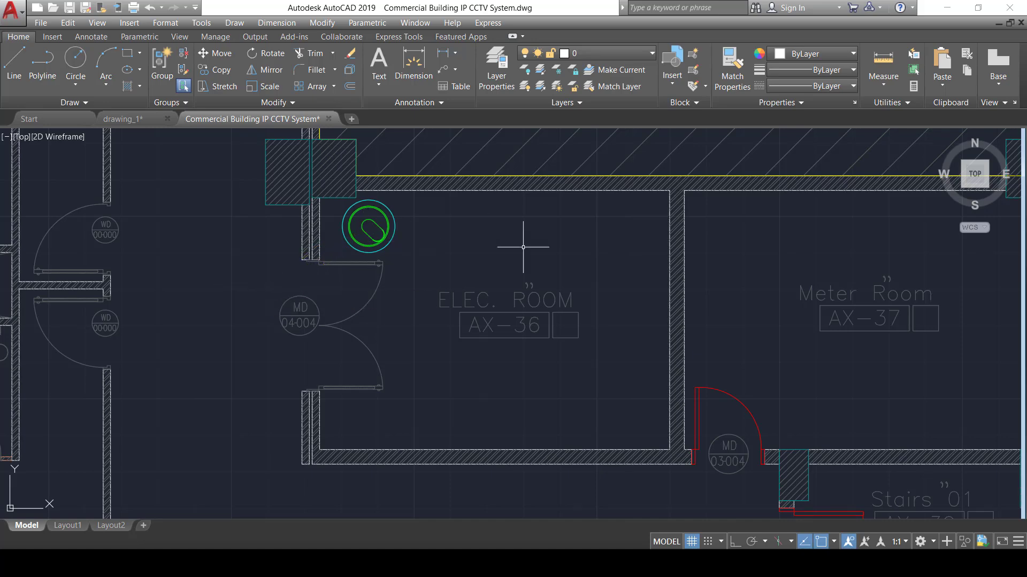
Step: Copy the ELEC. ROOM dome camera about 5 units east into the northwest corner of the Meter Room
scroll(523, 248, "down", 3)
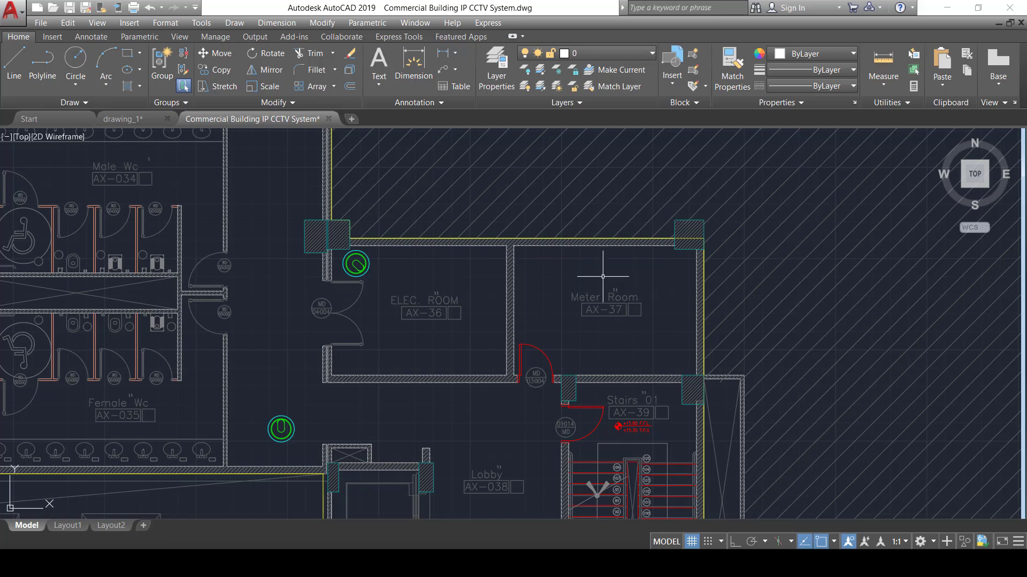
scroll(342, 261, "up", 3)
left_click(380, 268)
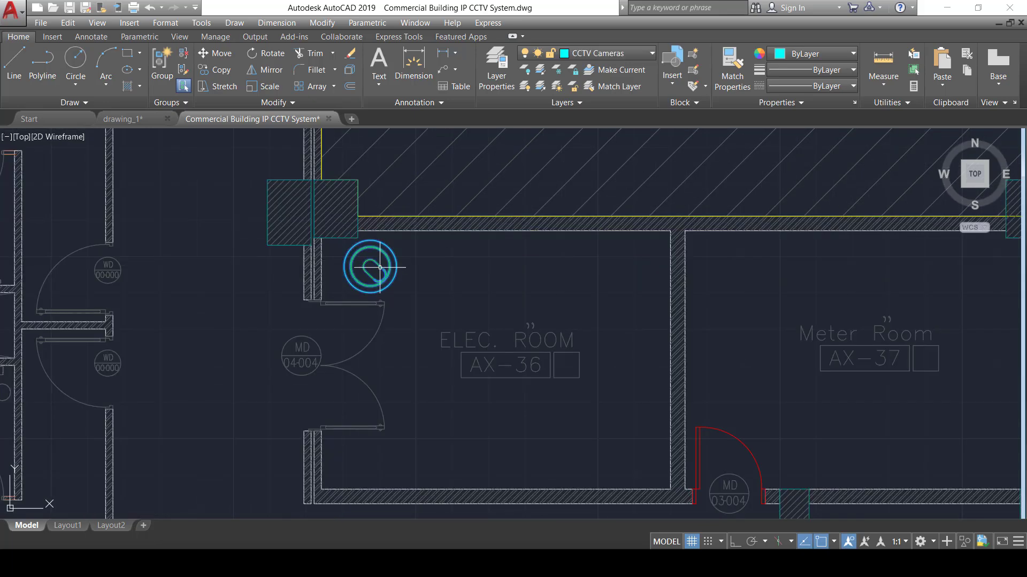
type("co")
key("Return")
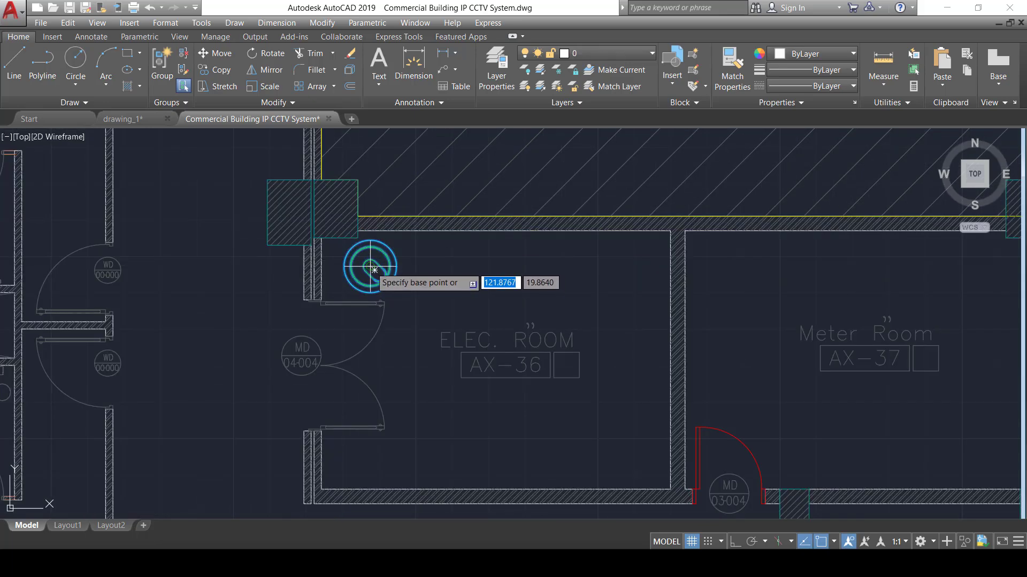
left_click(374, 268)
scroll(565, 314, "down", 3)
middle_click_drag(565, 314, 431, 314)
scroll(430, 313, "up", 8)
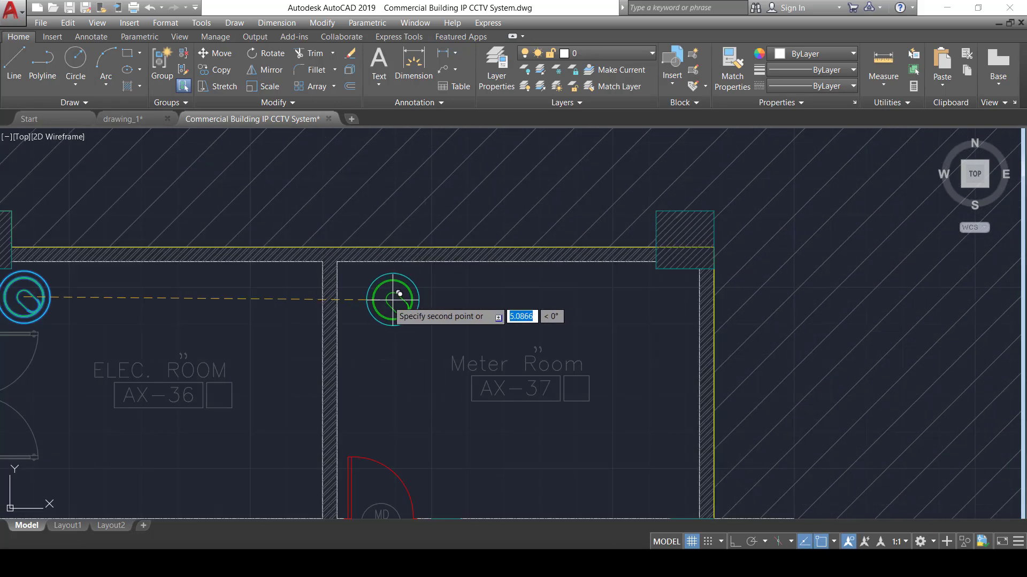
left_click(371, 295)
scroll(383, 309, "down", 9)
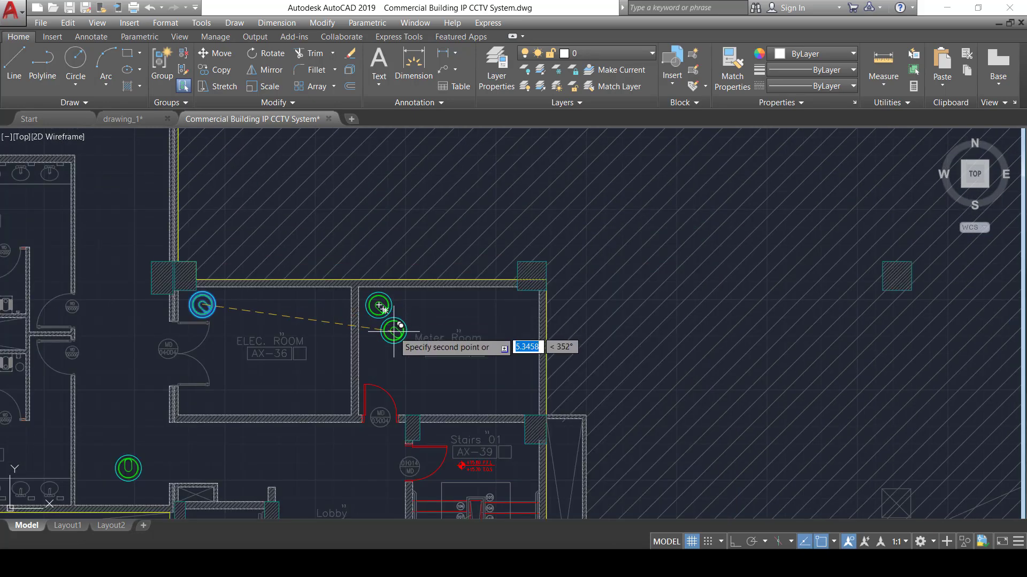
middle_click_drag(501, 313, 532, 295)
key("Escape")
Step: Draw two view-limit polylines from the Meter Room camera, one east along the north wall, one about 2.2 units south to the door
scroll(334, 307, "up", 3)
mouse_move(332, 312)
middle_mouse_down()
mouse_move(369, 319)
mouse_move(423, 266)
middle_mouse_up()
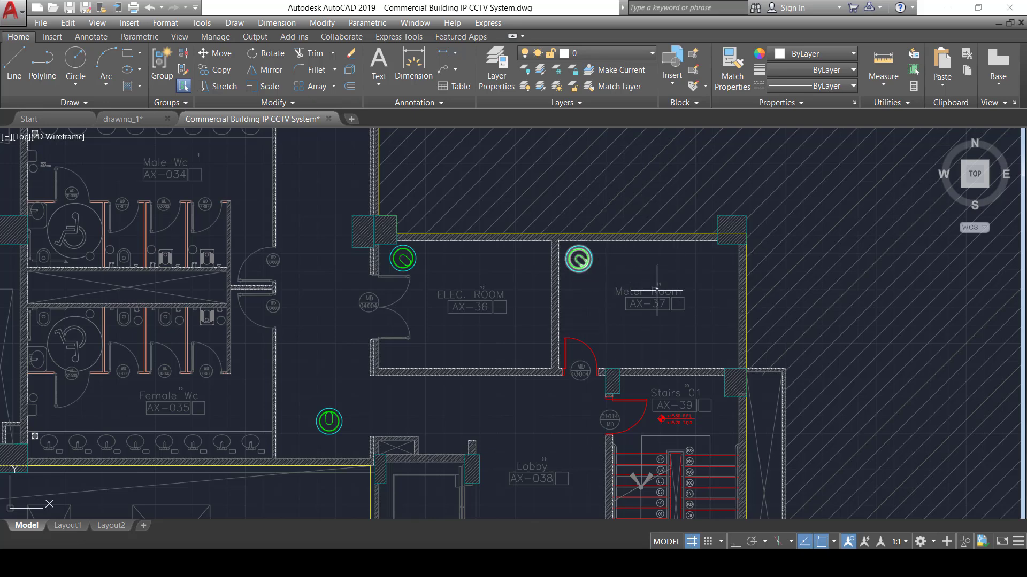
scroll(612, 256, "up", 3)
type("c")
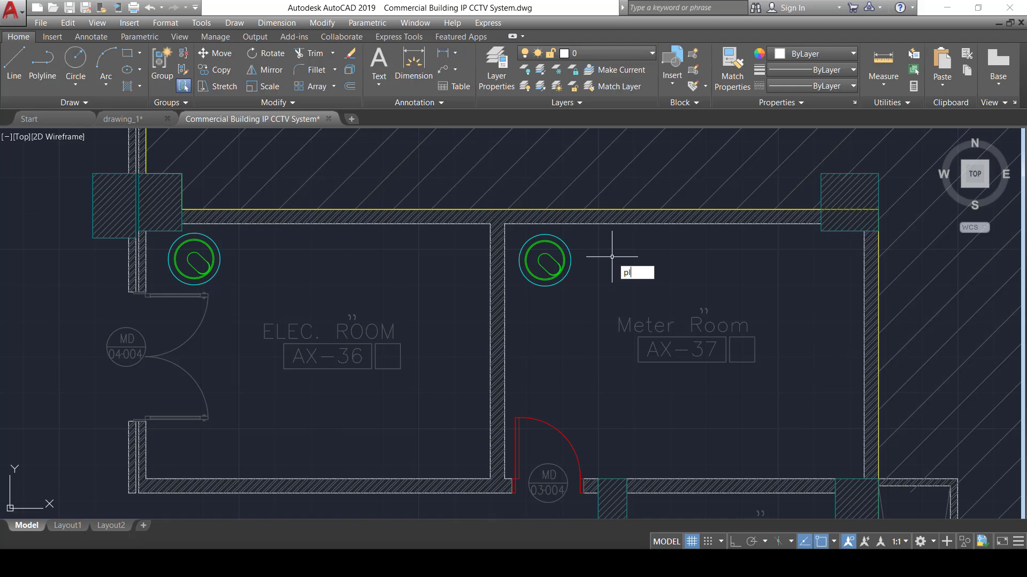
key("Return")
left_click(568, 250)
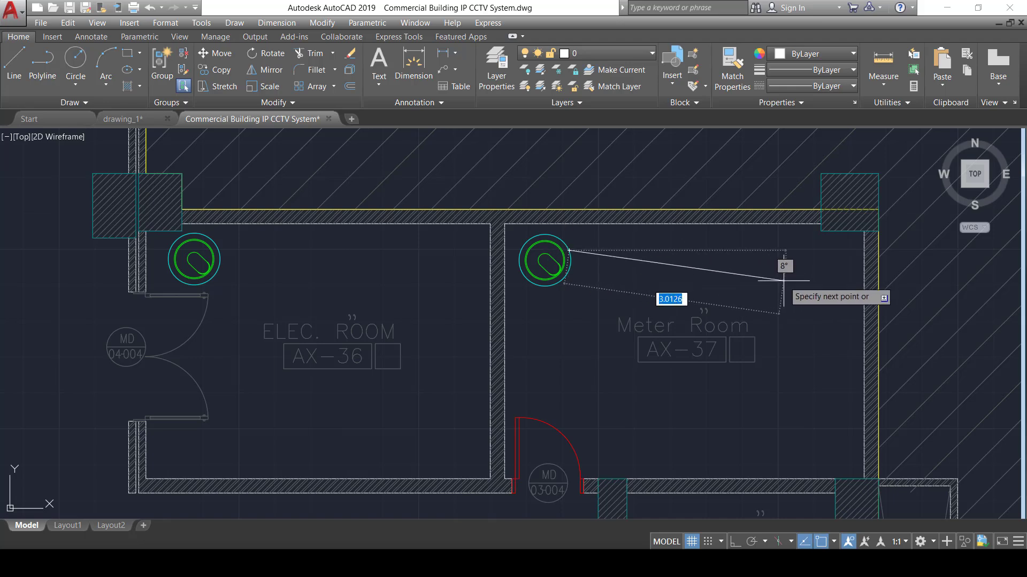
left_click(808, 248)
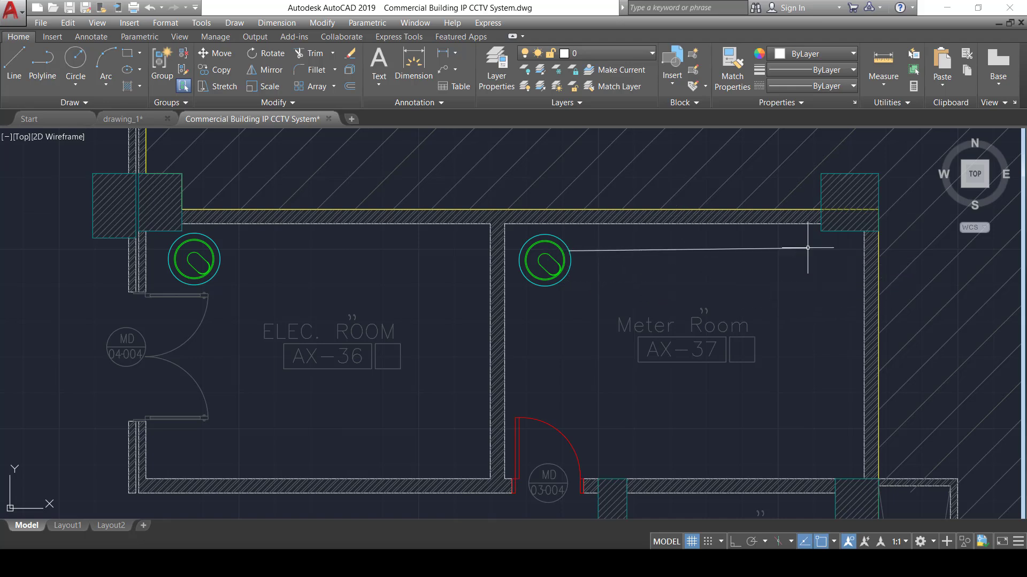
type("pl")
key("Return")
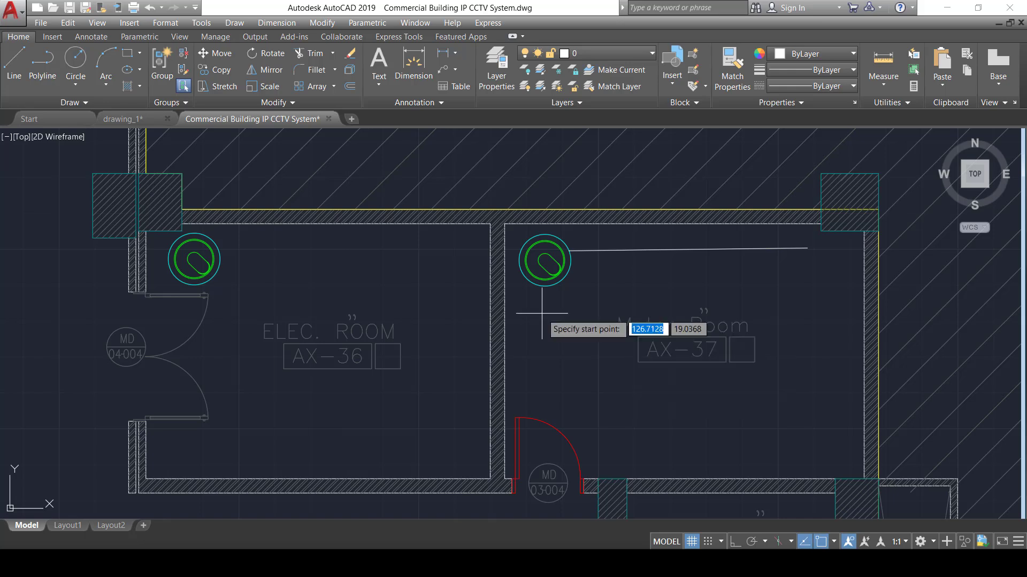
left_click(526, 276)
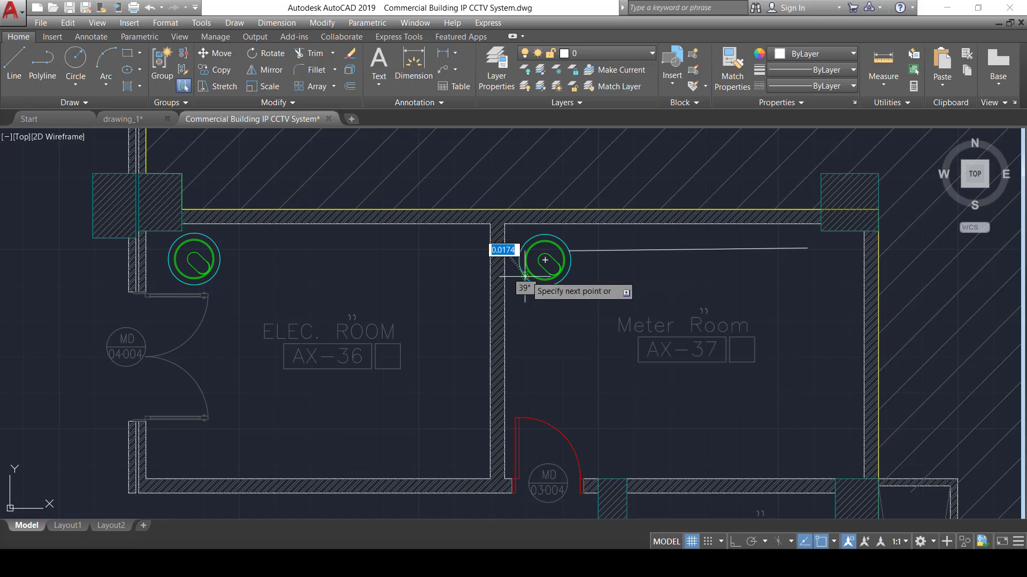
left_click(541, 435)
Step: Delete the two view-limit polylines in the Meter Room
middle_click_drag(575, 361, 579, 251)
middle_click_drag(628, 292, 566, 367)
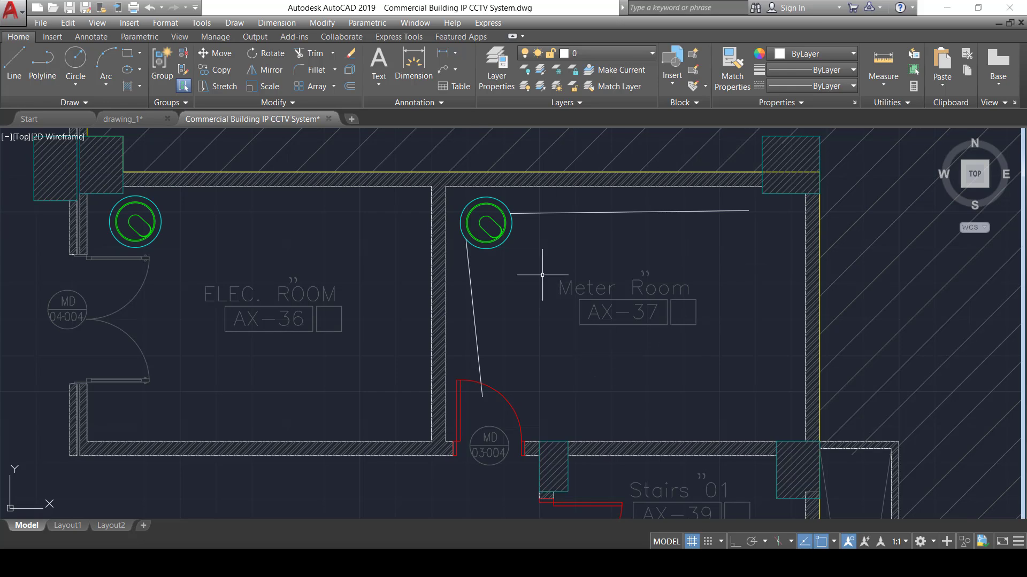
left_click(599, 217)
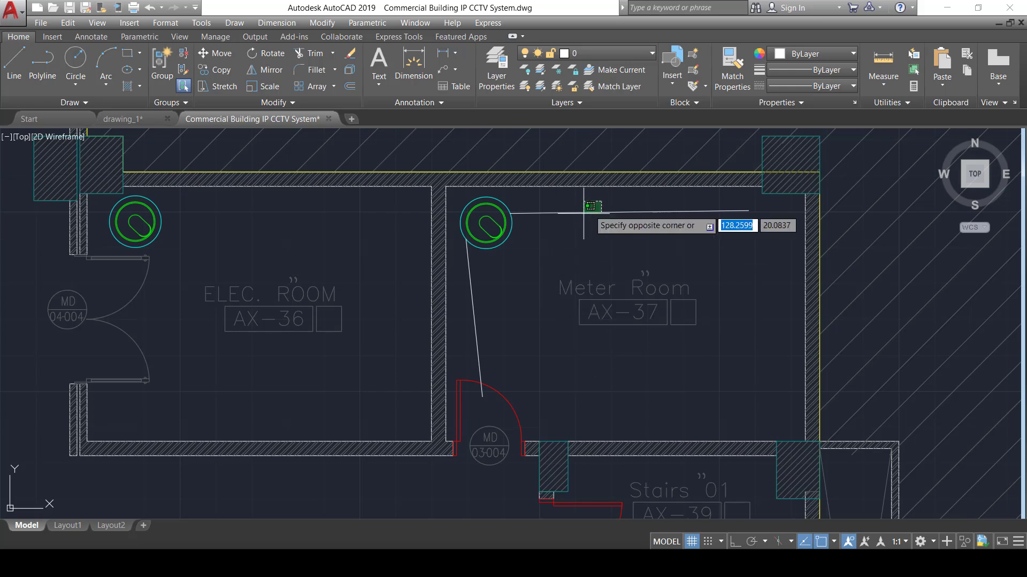
left_click(586, 198)
left_click(486, 289)
left_click(464, 316)
key("Delete")
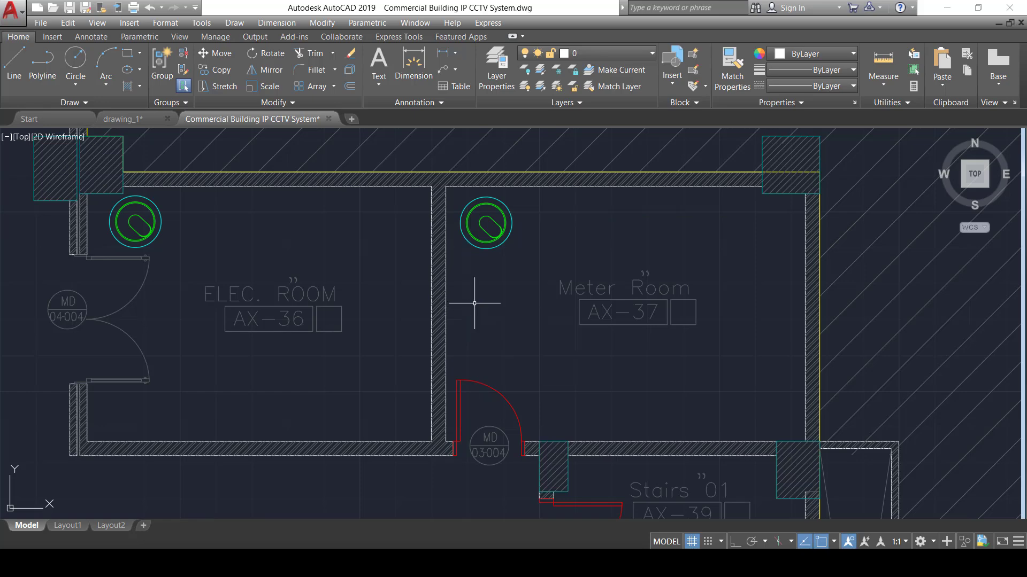
Step: Copy the Lobby AX-033 dome camera into Lobby AX-038, near the stair wall and opposite the elevators
scroll(531, 276, "down", 3)
scroll(527, 288, "down", 5)
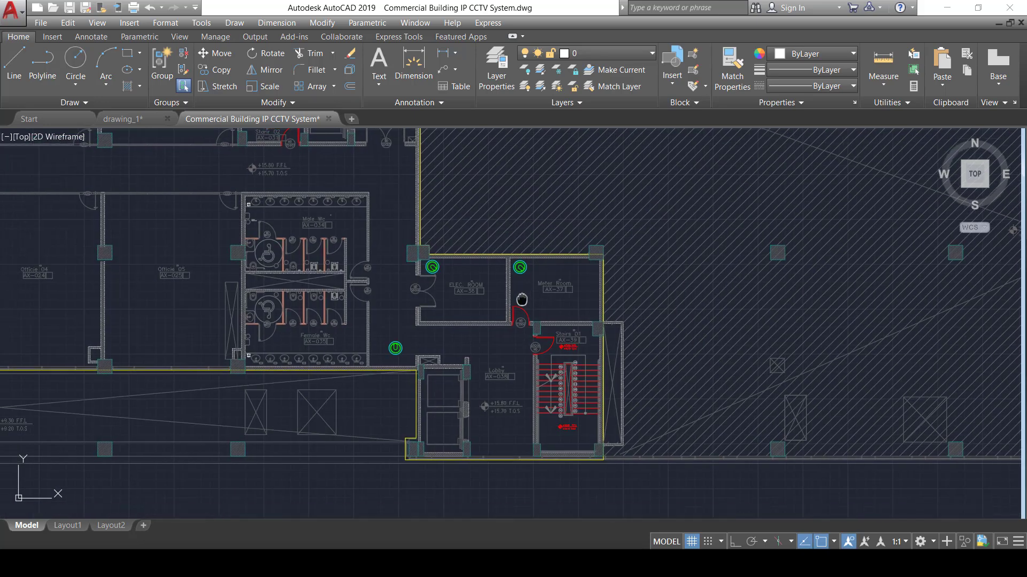
scroll(510, 352, "up", 5)
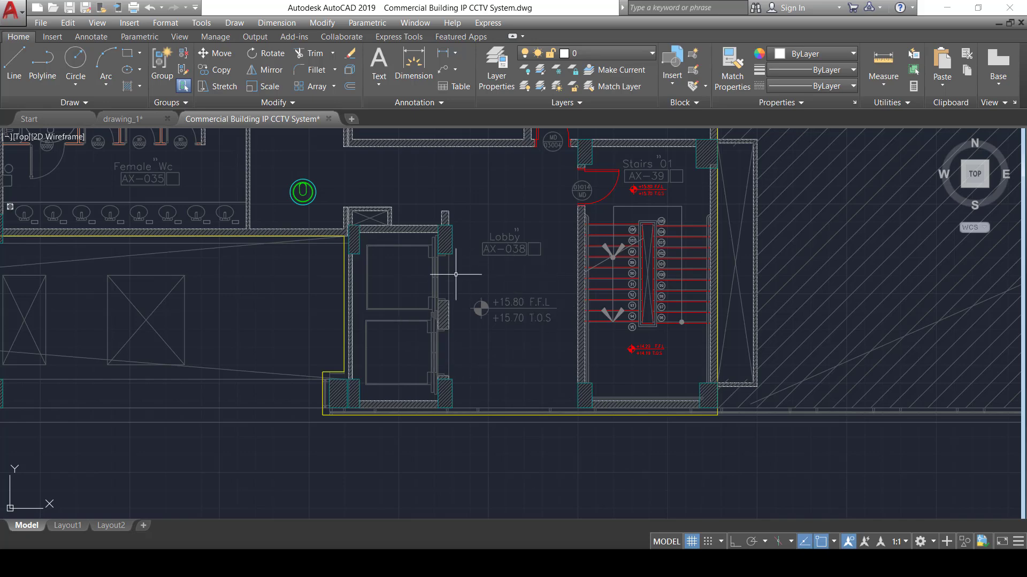
scroll(502, 286, "down", 8)
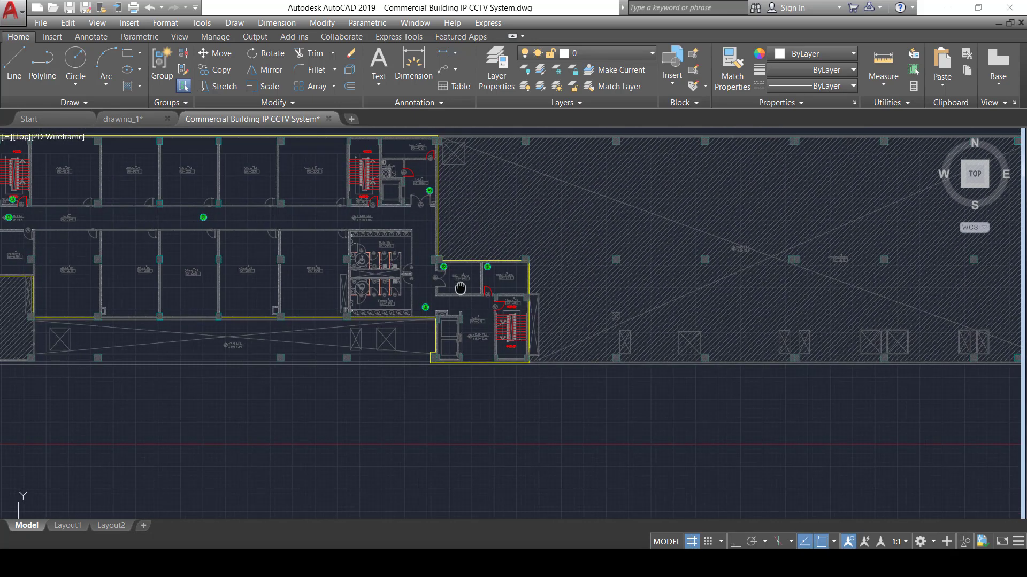
scroll(453, 271, "up", 6)
left_click(459, 289)
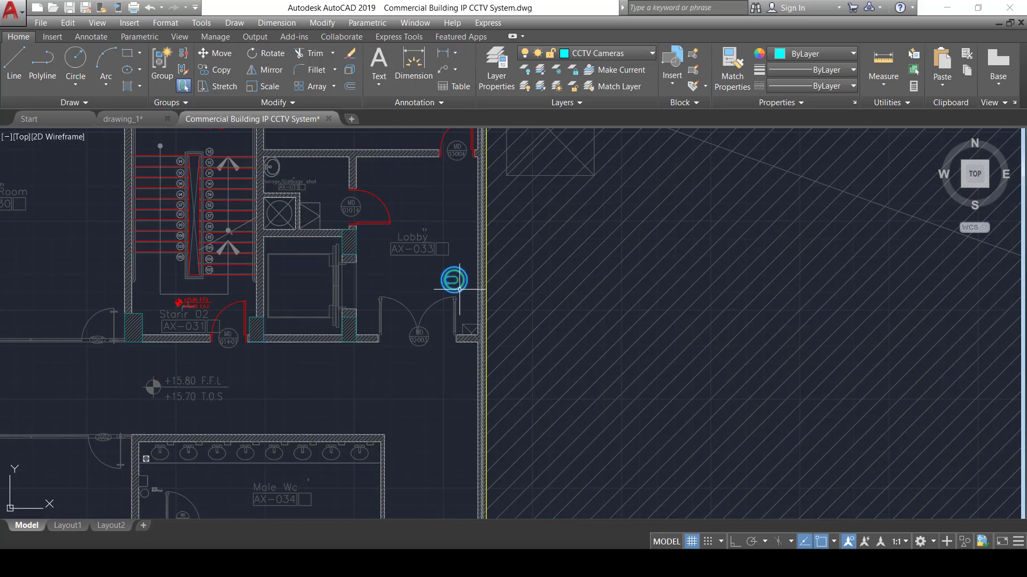
type("co")
key("Return")
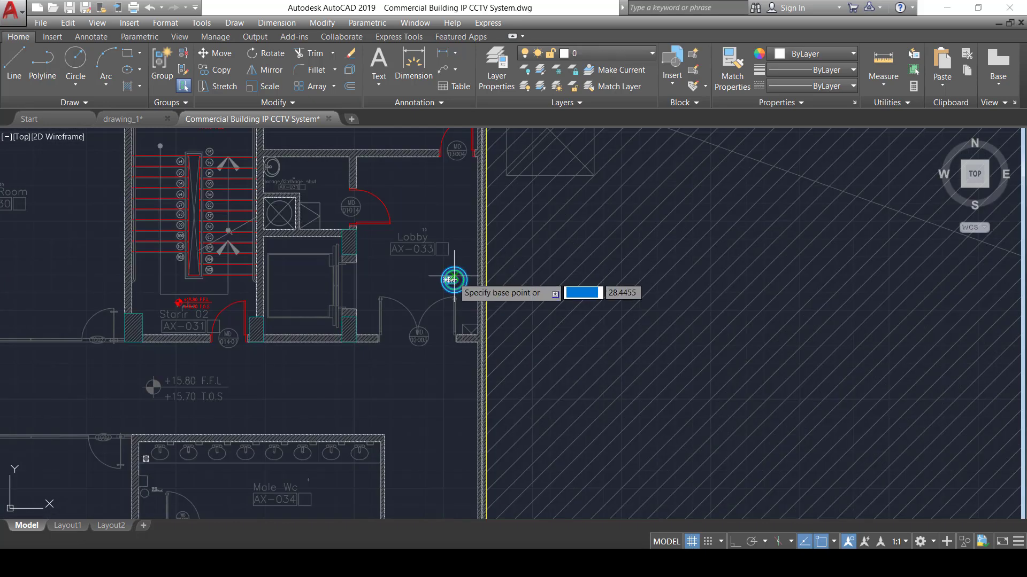
left_click(451, 280)
middle_click_drag(608, 442, 539, 173)
middle_click_drag(587, 377, 584, 176)
scroll(604, 401, "up", 3)
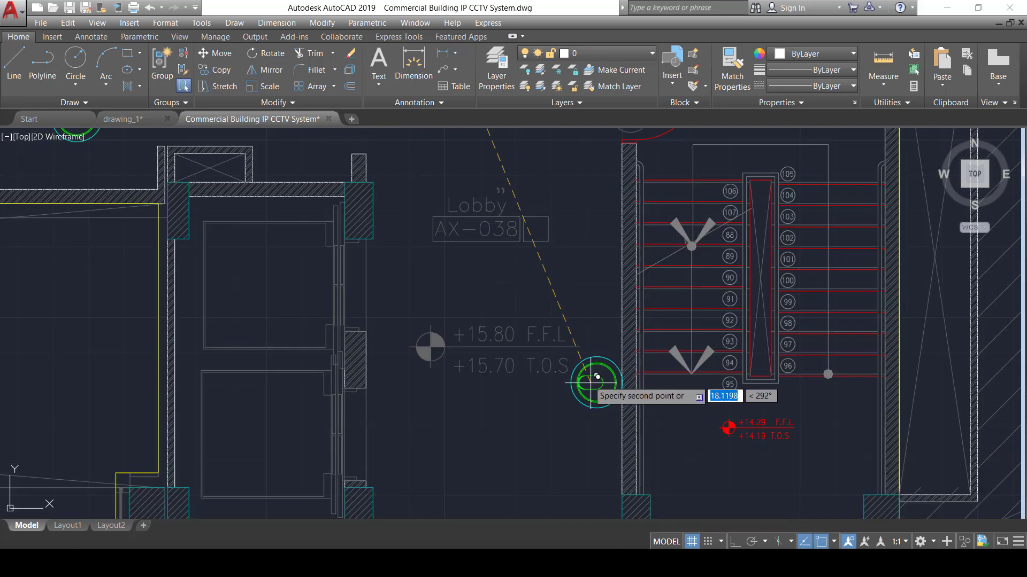
left_click(580, 341)
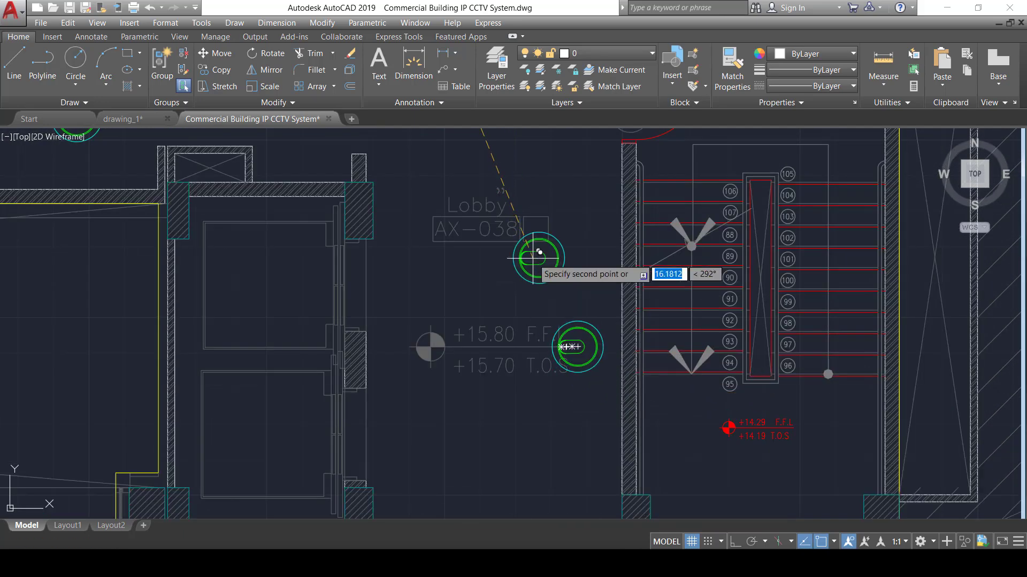
scroll(533, 259, "down", 3)
mouse_move(539, 275)
middle_mouse_down()
mouse_move(523, 293)
mouse_move(475, 307)
middle_mouse_up()
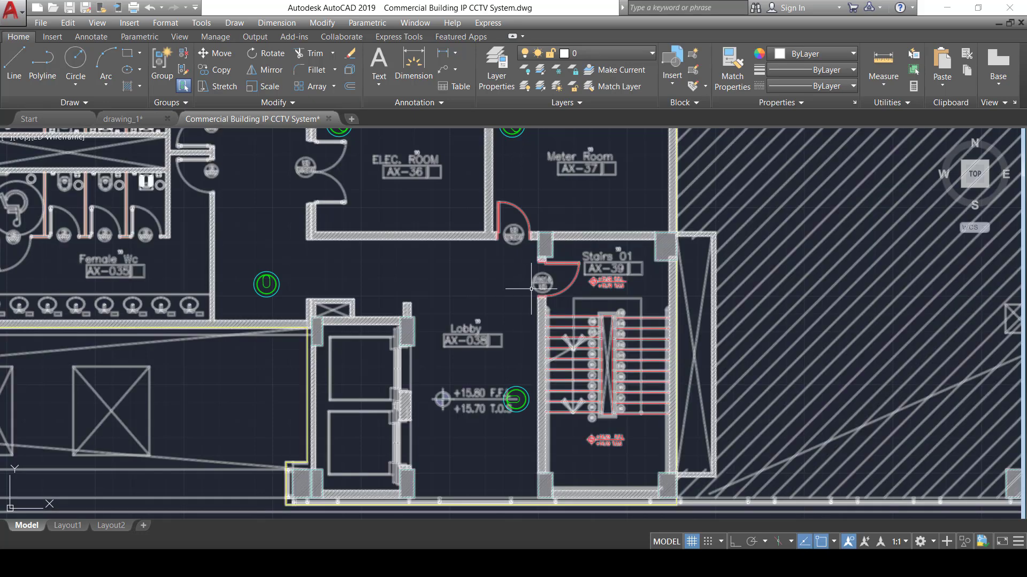
Step: Copy the Lobby AX-038 dome camera about 4.8 units northeast into Stairs 01, above the stair flights
scroll(531, 289, "down", 4)
scroll(541, 332, "up", 3)
left_click(543, 355)
scroll(544, 354, "up", 1)
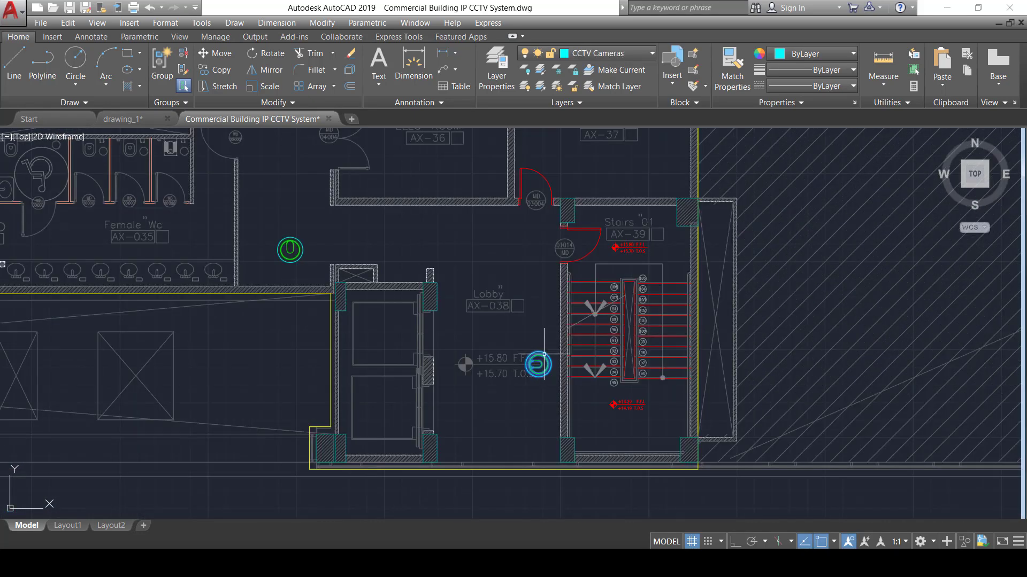
key("Return")
scroll(544, 354, "up", 8)
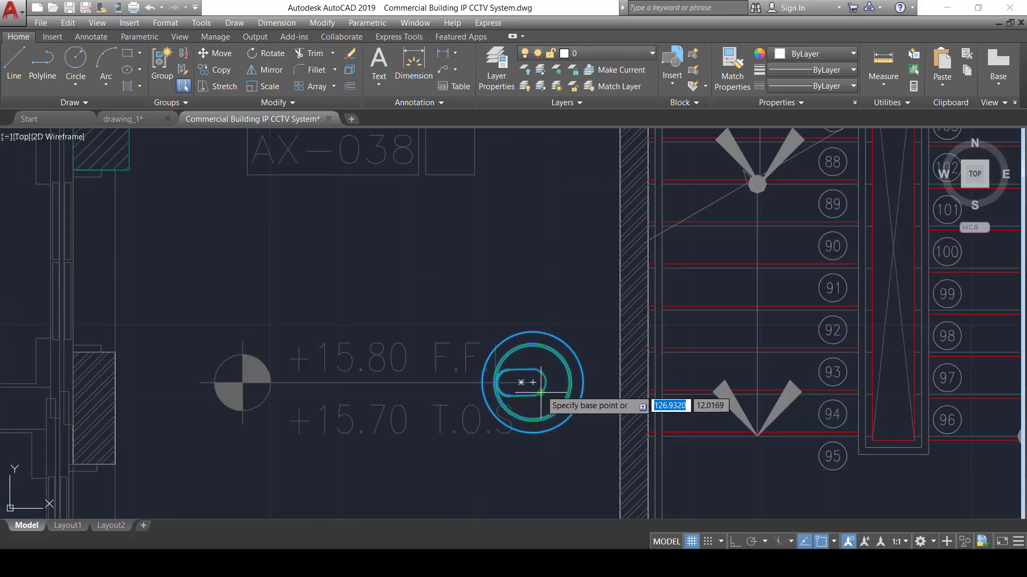
left_click(523, 428)
scroll(610, 277, "down", 8)
scroll(535, 321, "down", 2)
scroll(524, 304, "up", 7)
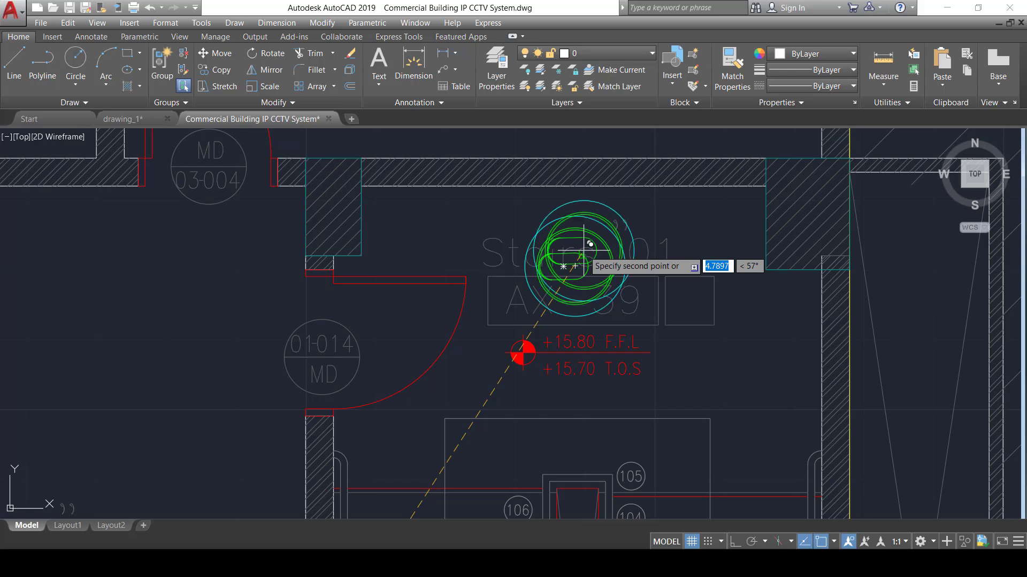
Step: Rotate the Stairs 01 dome camera 90° about its center with Ortho on so its lens points south toward the flights
left_click(583, 249)
type("RO")
key("Return")
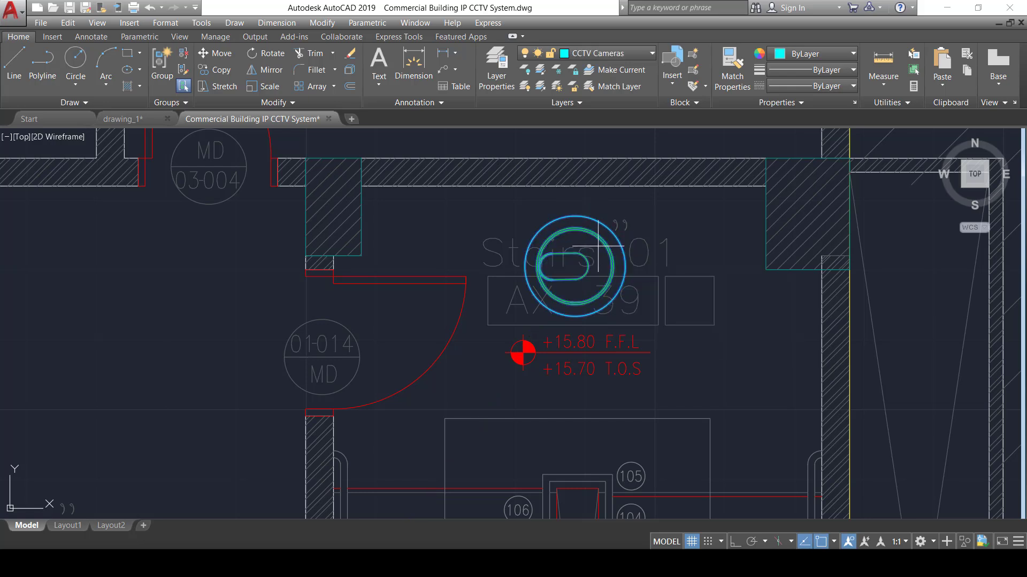
left_click(575, 266)
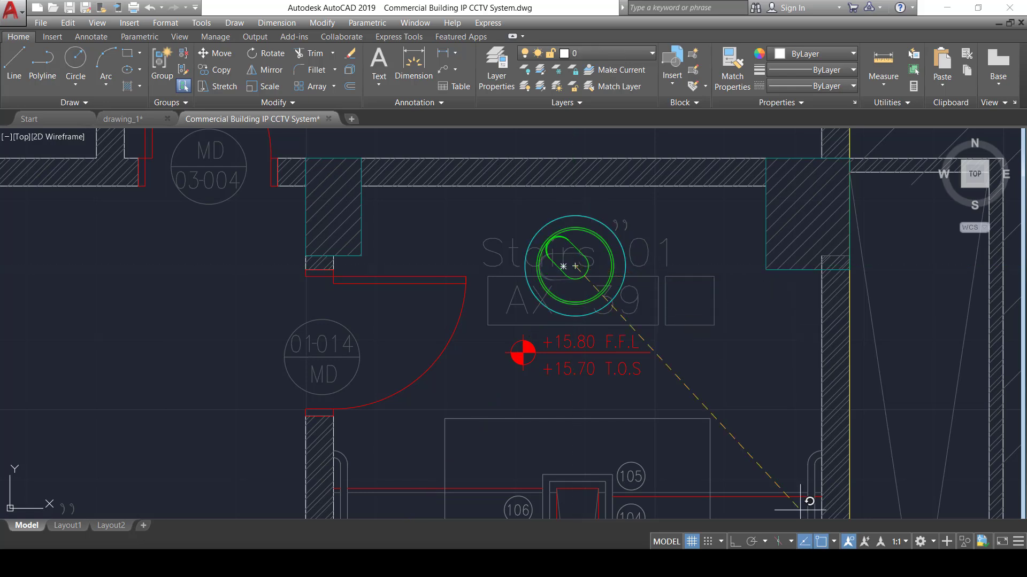
left_click(743, 541)
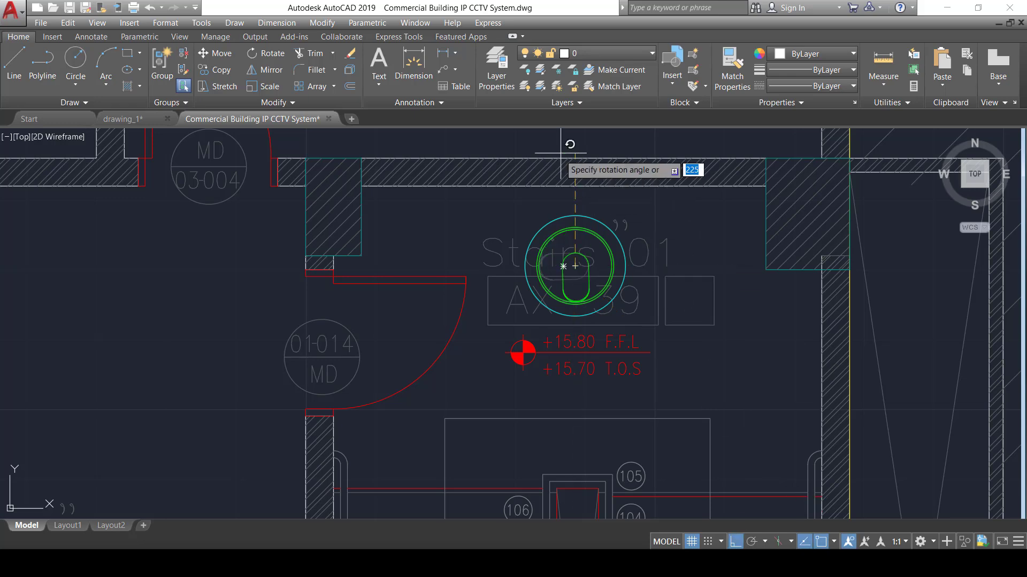
scroll(568, 143, "down", 5)
middle_click_drag(568, 143, 574, 265)
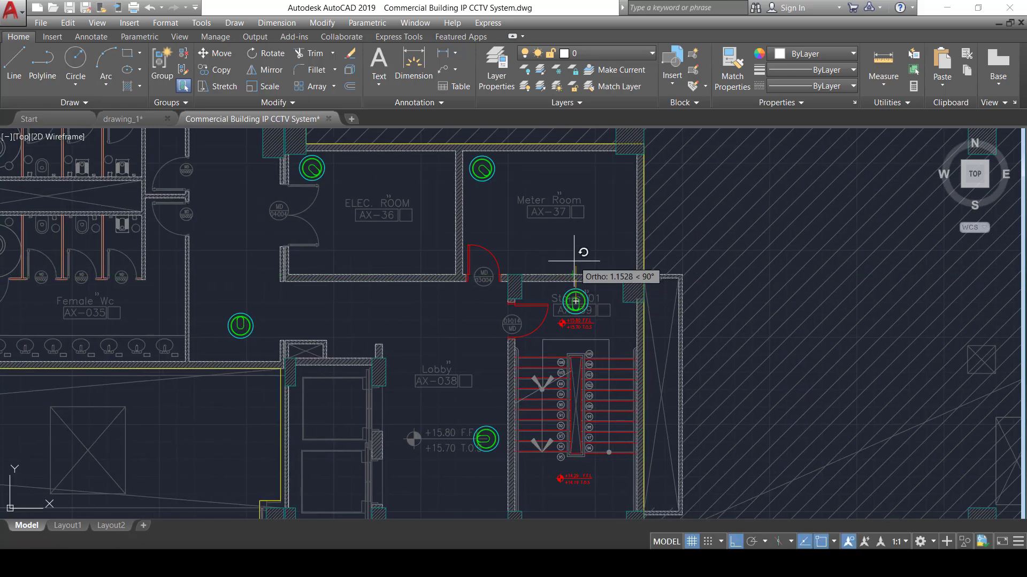
Step: Examine the camera coverage around the Low Current room, Lobby AX-033, Stair 02 and the Control Room
scroll(541, 296, "down", 3)
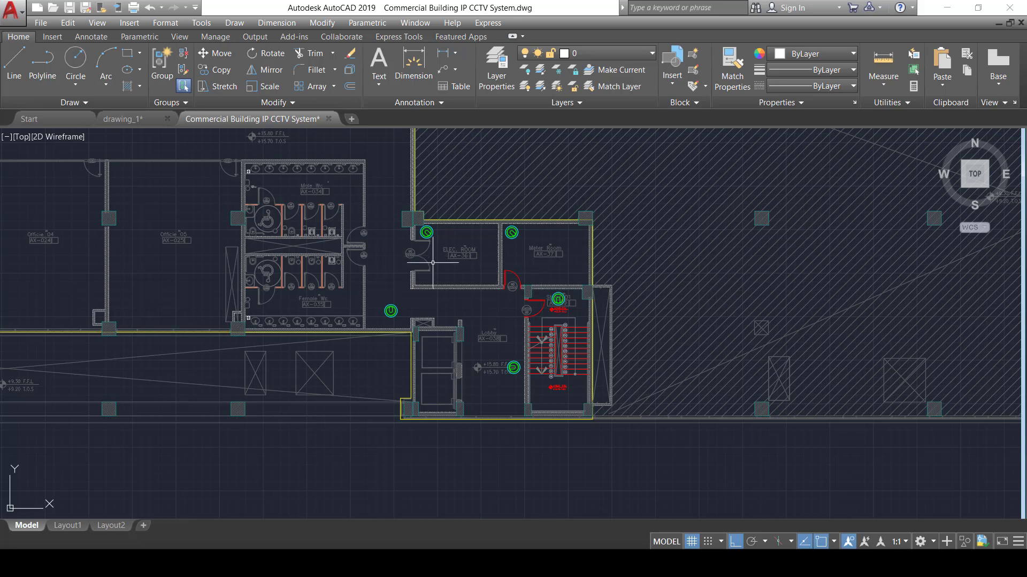
middle_click_drag(432, 263, 512, 455)
middle_click_drag(488, 347, 495, 382)
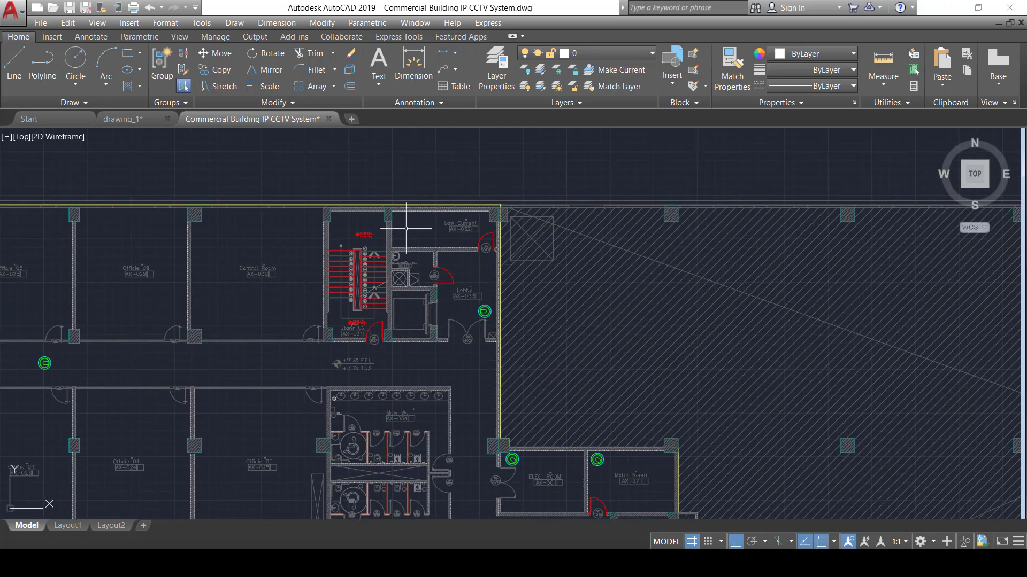
scroll(406, 229, "up", 3)
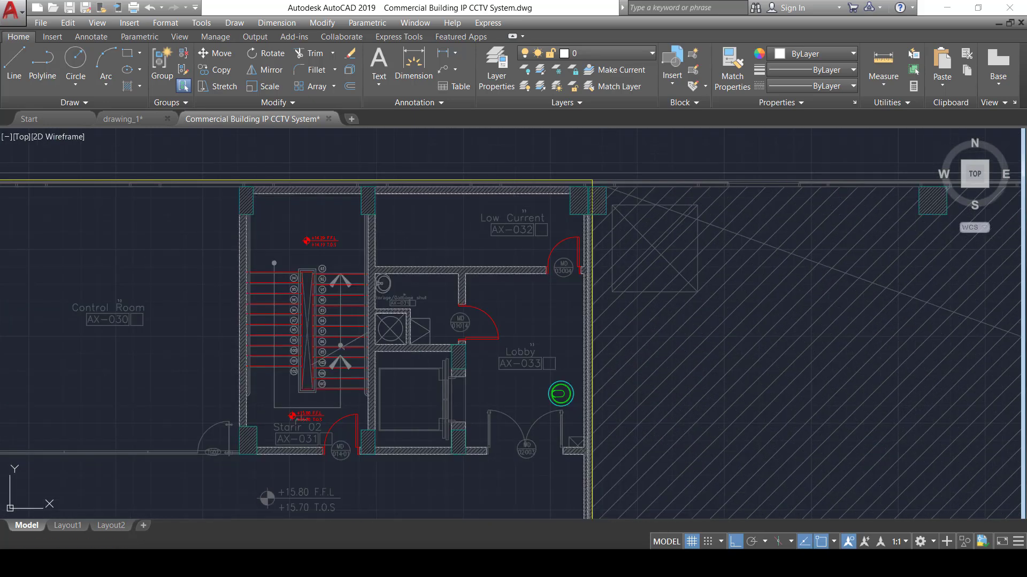
middle_click_drag(487, 262, 507, 313)
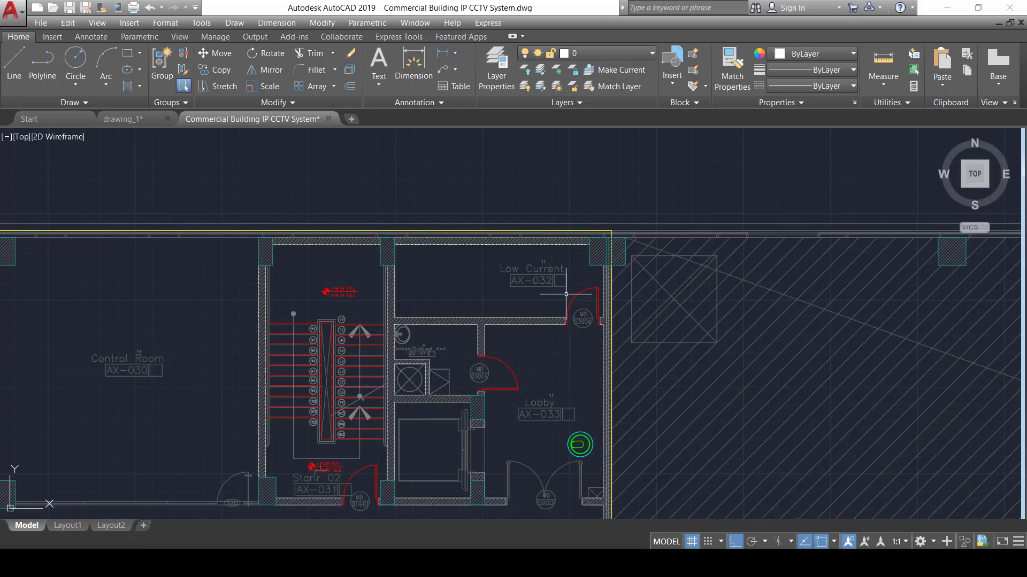
scroll(566, 294, "down", 3)
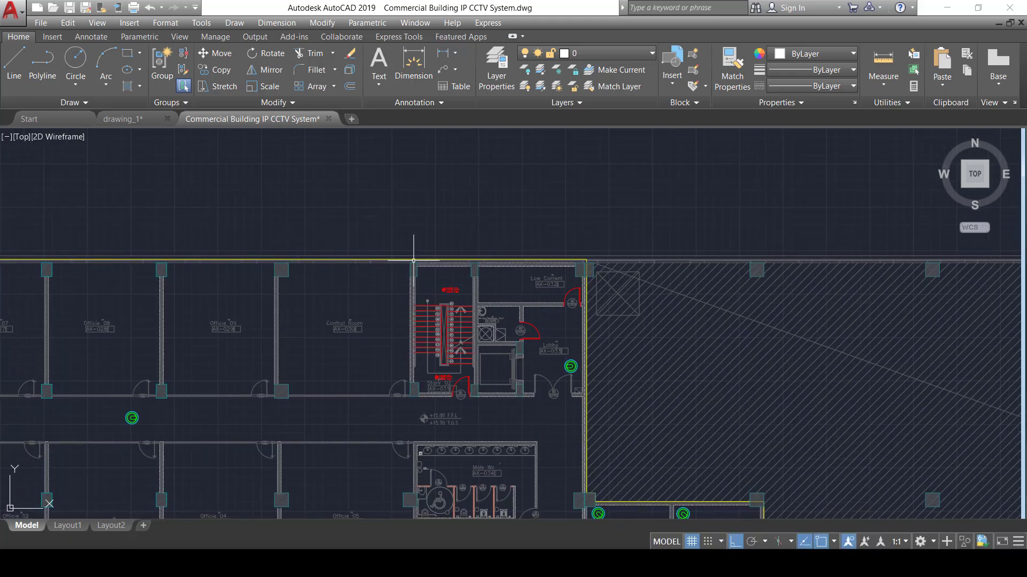
scroll(331, 324, "up", 3)
scroll(385, 316, "down", 3)
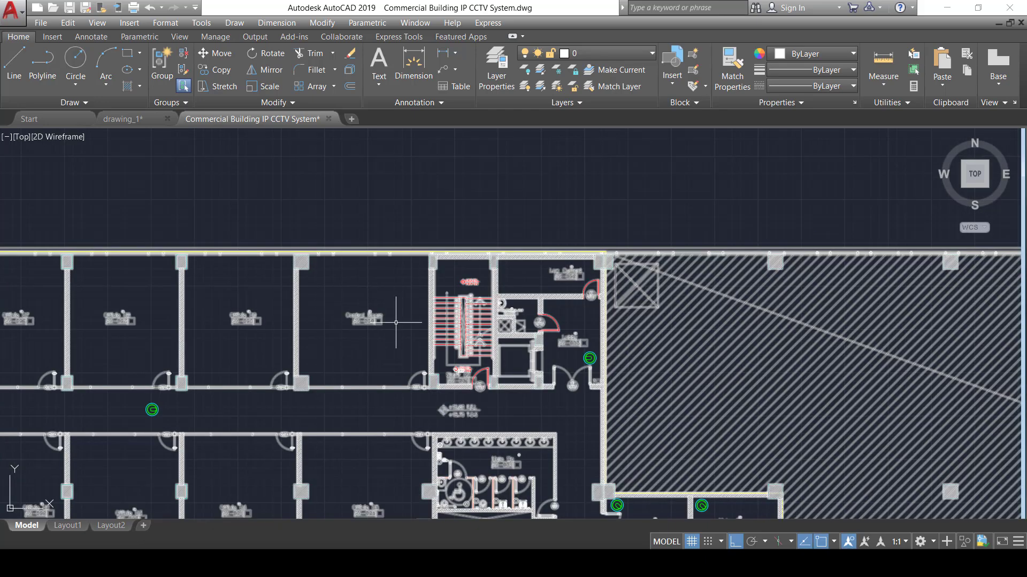
Step: Copy the ELEC. ROOM dome camera with Ortho off into Low Current room AX-032, beside its northwest corner column
scroll(406, 349, "down", 3)
middle_click_drag(406, 349, 406, 284)
scroll(529, 336, "up", 3)
scroll(542, 349, "up", 3)
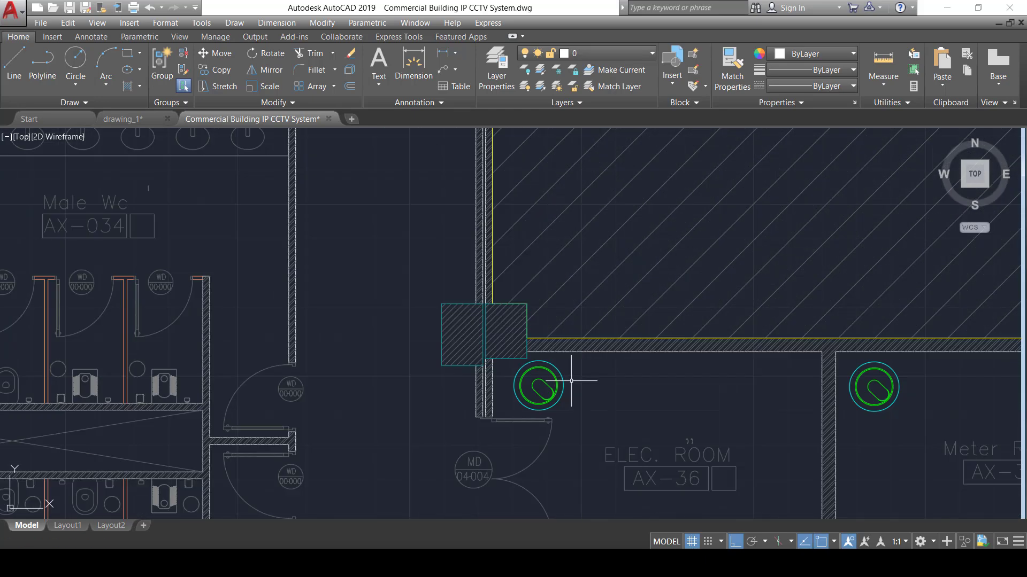
left_click(559, 379)
type("x")
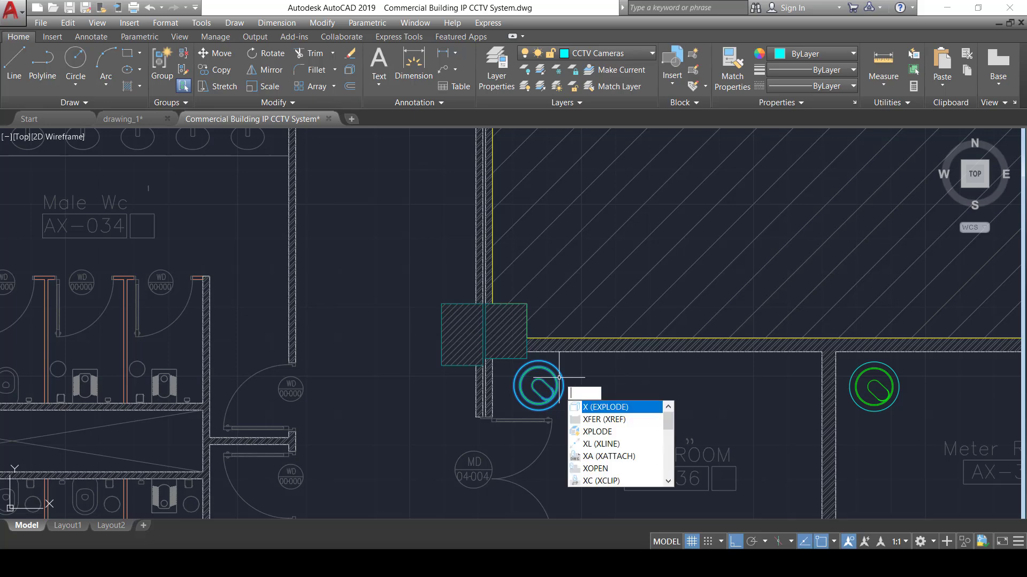
key("BackSpace")
type("co")
key("Return")
left_click(539, 385)
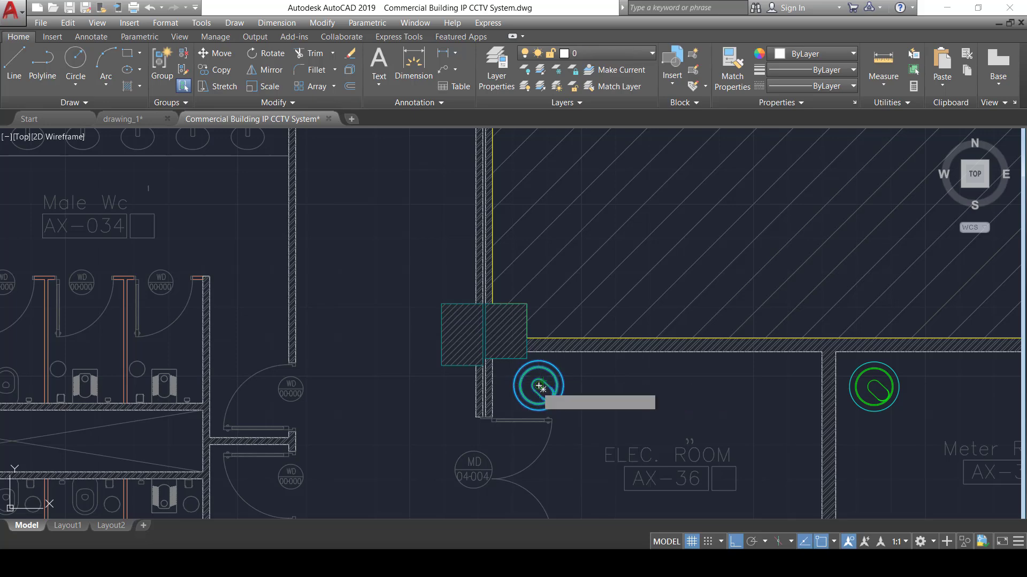
scroll(591, 460, "down", 3)
left_click(735, 542)
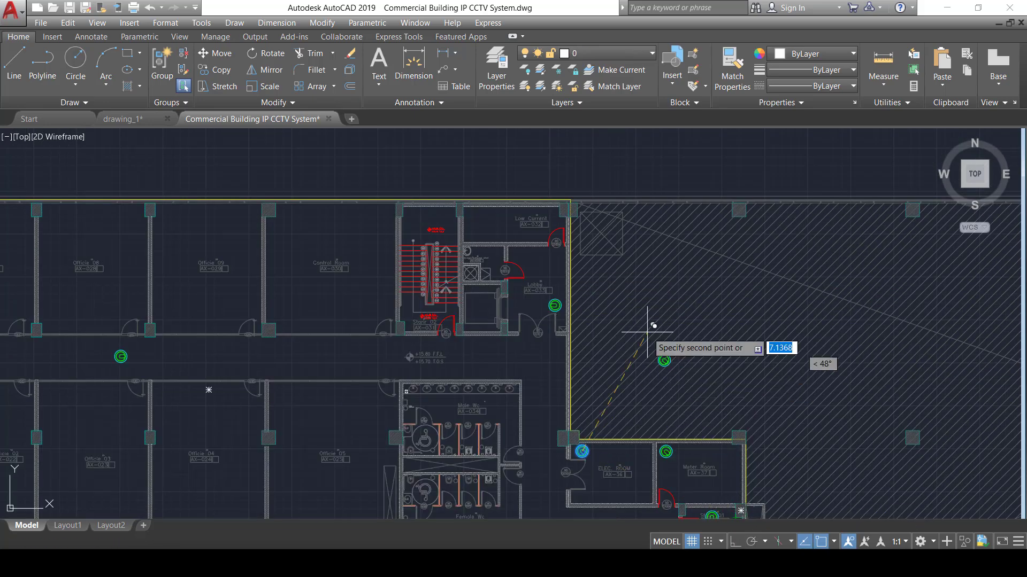
scroll(459, 206, "up", 2)
scroll(504, 223, "up", 2)
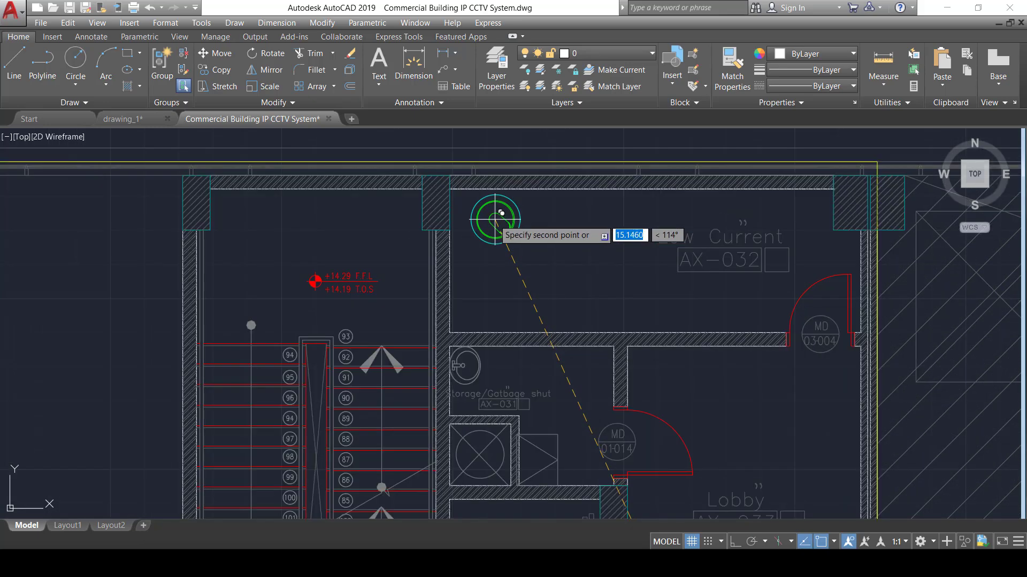
Step: Place another copy of the dome camera in Control Room AX-030, beside its northwest column, and finish copying
scroll(481, 222, "down", 2)
middle_click_drag(325, 289, 572, 302)
scroll(353, 242, "up", 2)
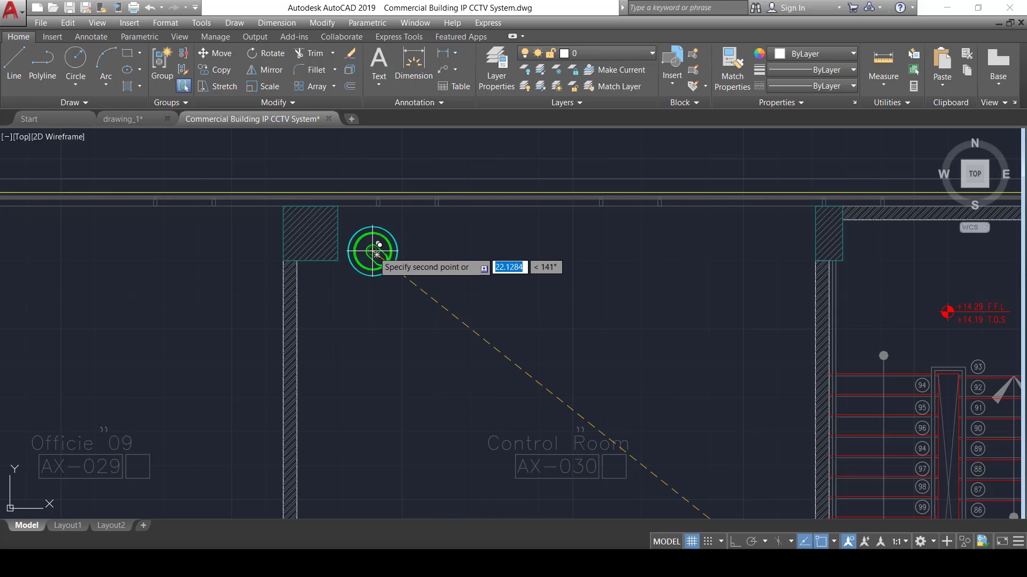
scroll(374, 251, "down", 4)
key("Escape")
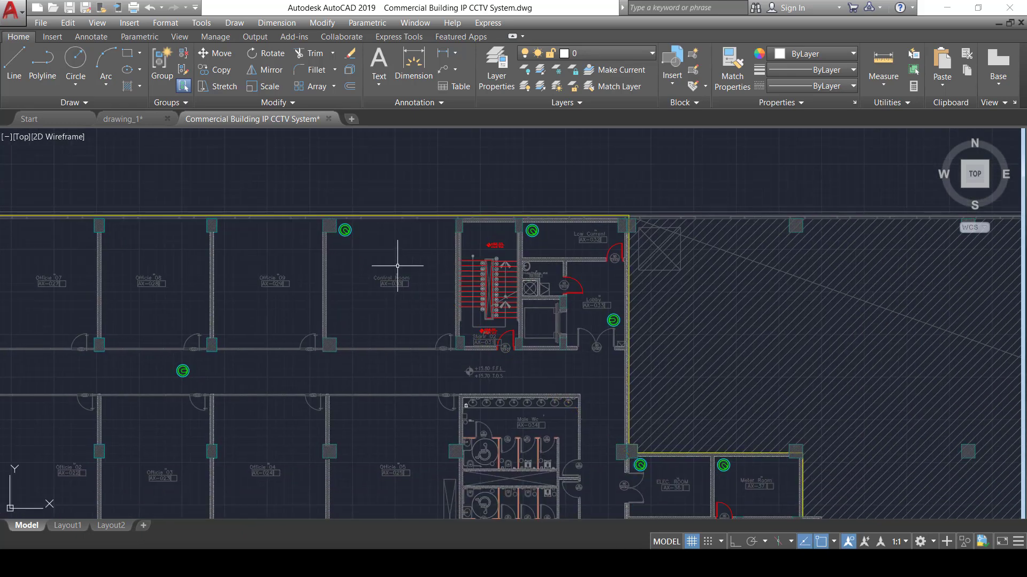
Step: Copy the Control Room dome camera about 7 units west into Officie 09, using the column corner as base point
scroll(393, 270, "down", 4)
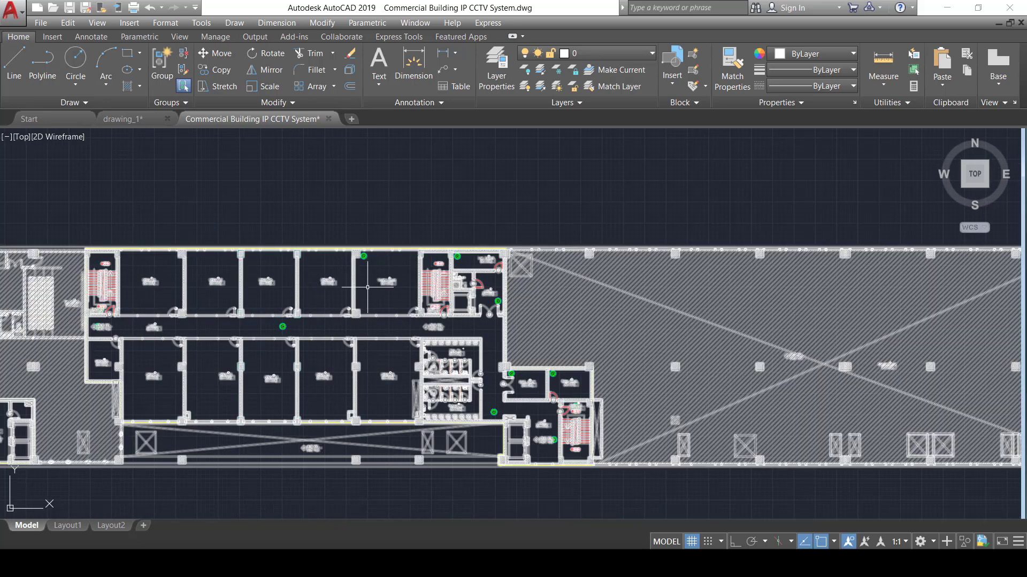
scroll(429, 228, "up", 4)
scroll(466, 235, "up", 3)
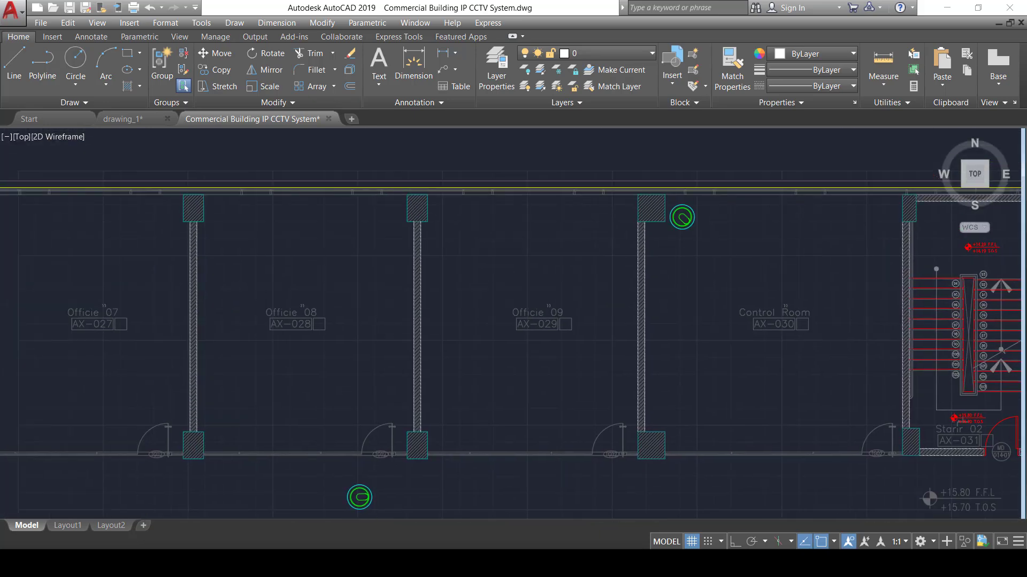
scroll(563, 277, "down", 3)
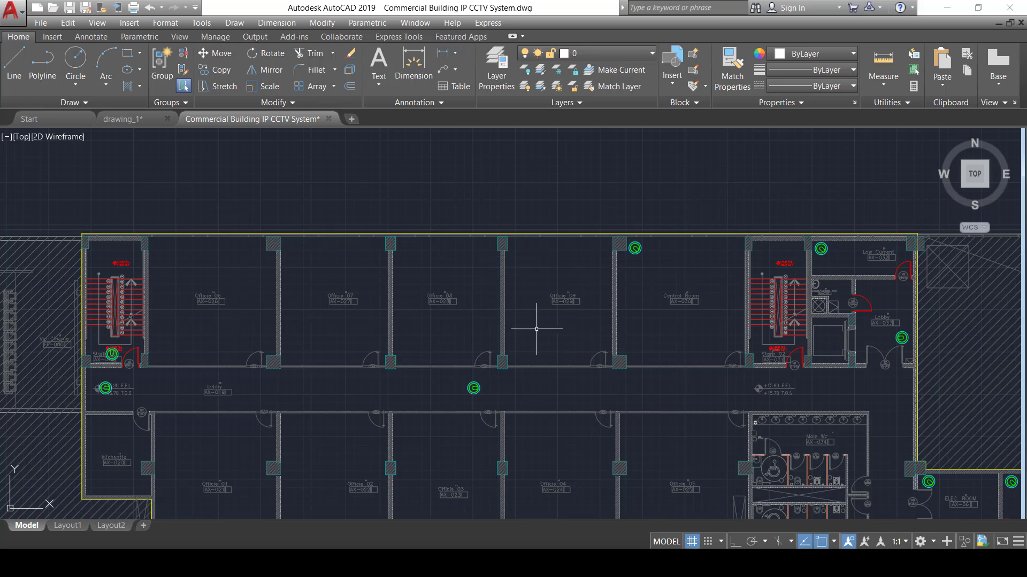
middle_click_drag(536, 329, 569, 164)
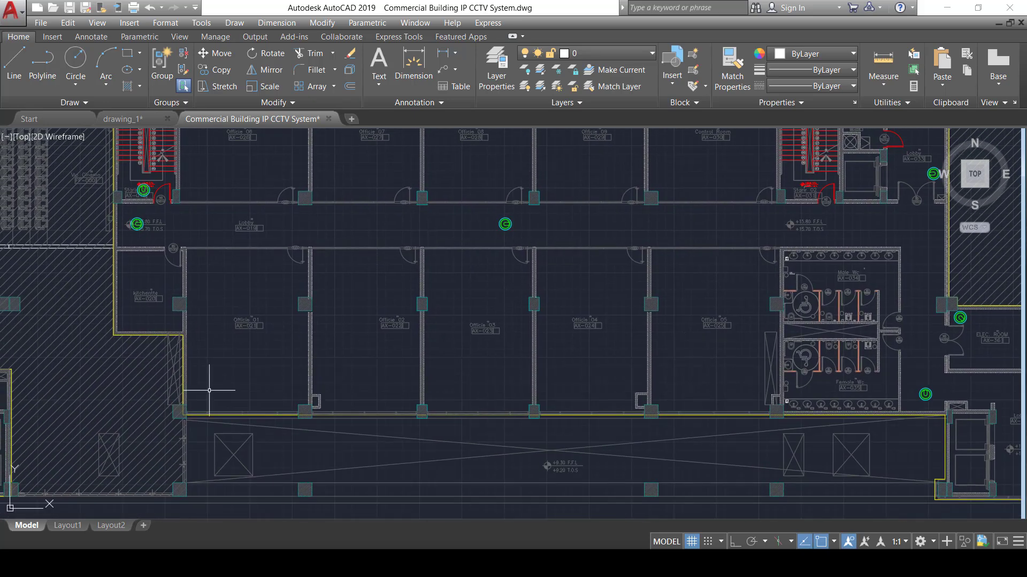
mouse_move(737, 289)
middle_mouse_down()
mouse_move(639, 348)
mouse_move(593, 396)
middle_mouse_up()
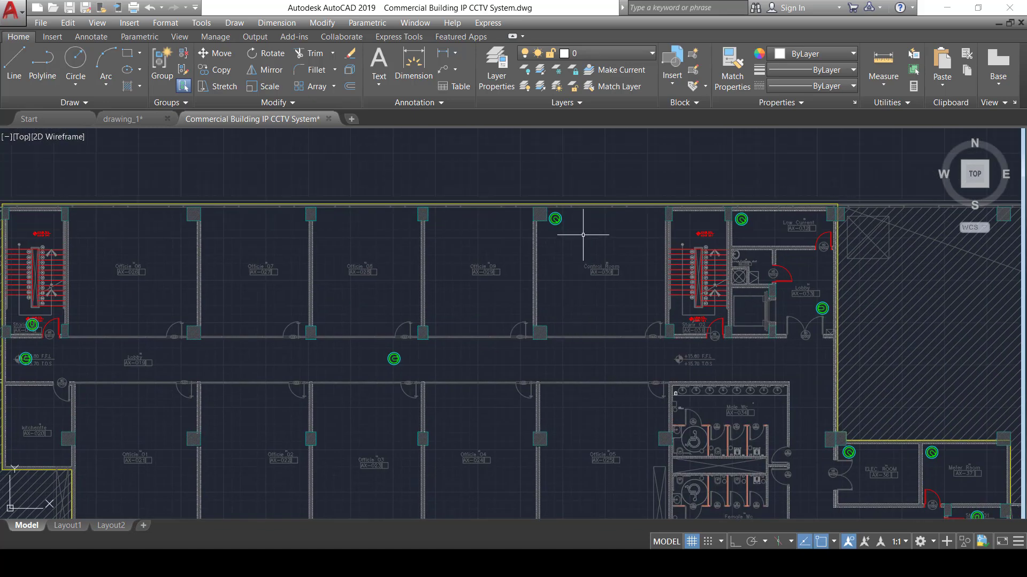
scroll(557, 222, "up", 3)
left_click(550, 220)
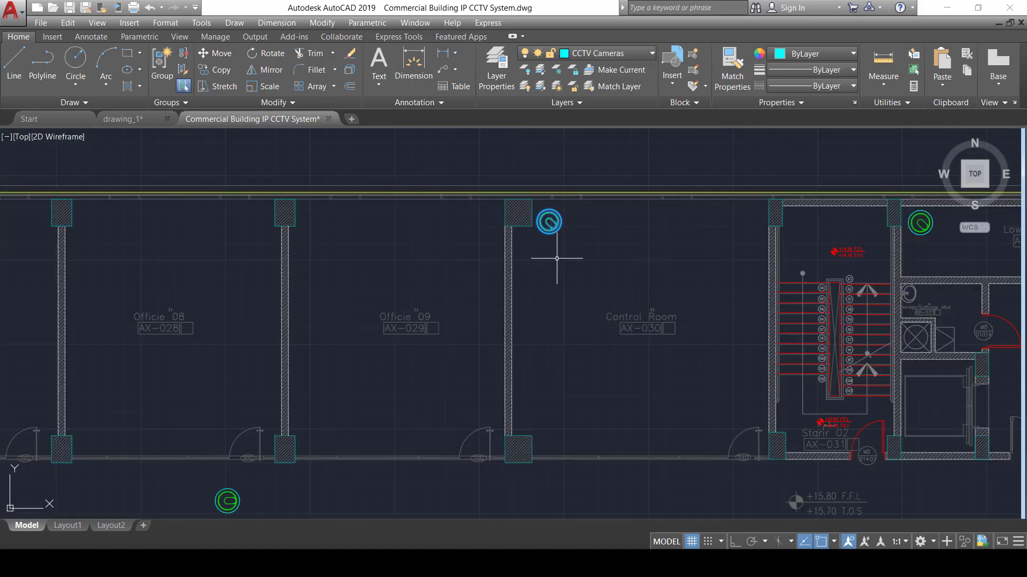
type("co")
key("Return")
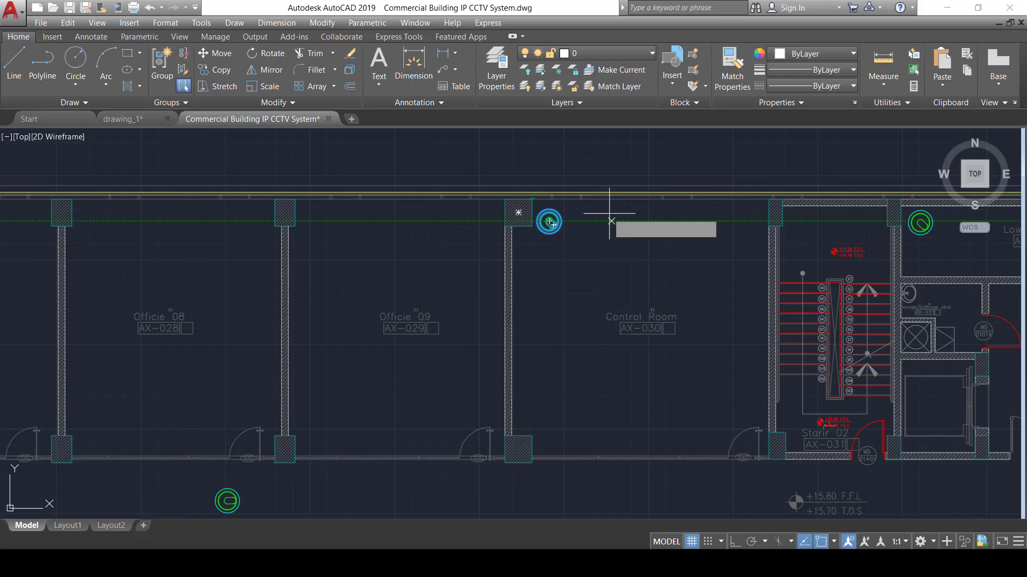
left_click(534, 199)
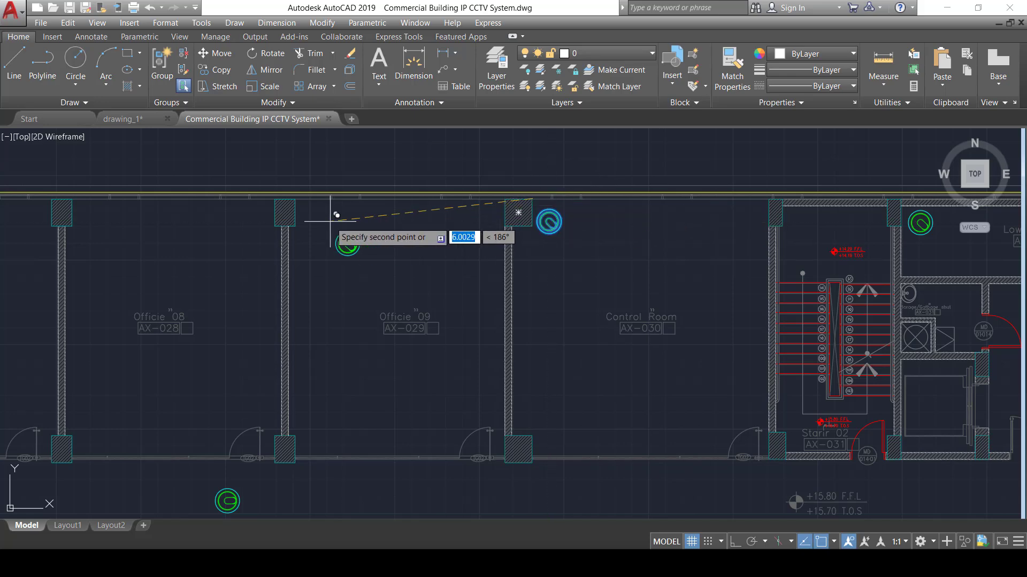
middle_click_drag(334, 224, 536, 275)
scroll(498, 241, "up", 6)
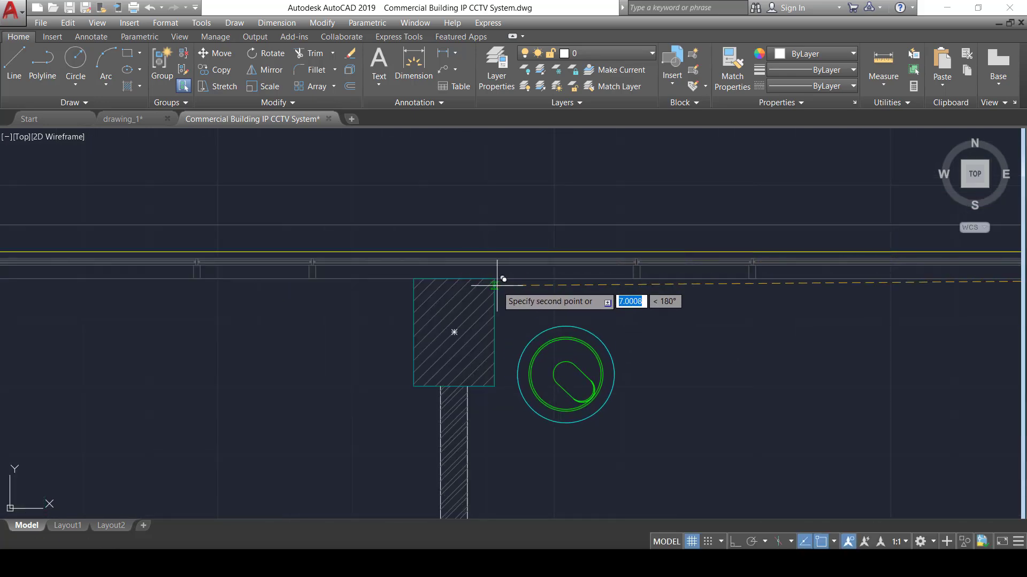
Step: Place matching dome camera copies in Officie 08, Officie 07 and Officie 06, each beside the room's northwest column
scroll(498, 285, "down", 3)
scroll(498, 271, "up", 2)
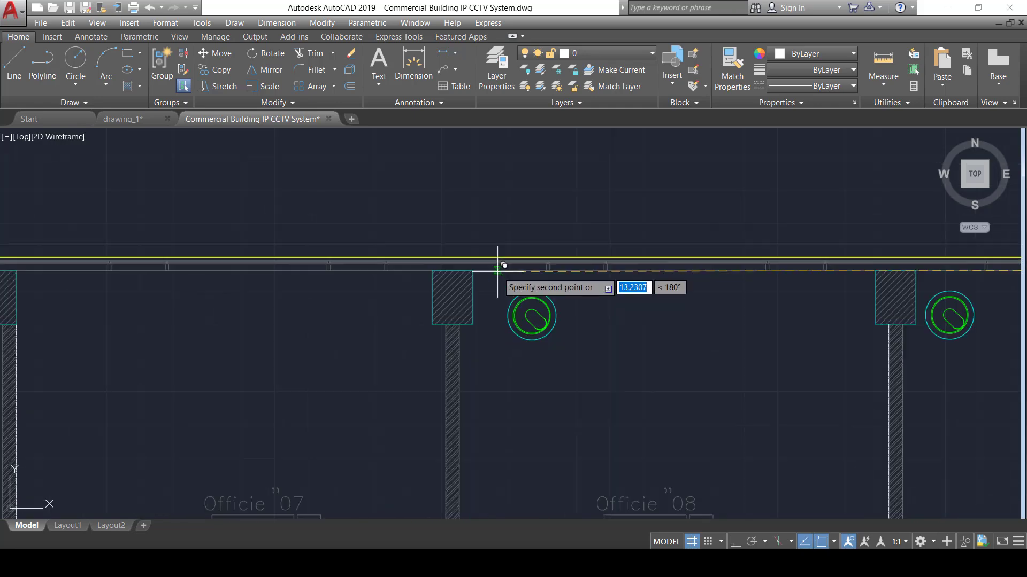
scroll(460, 300, "down", 2)
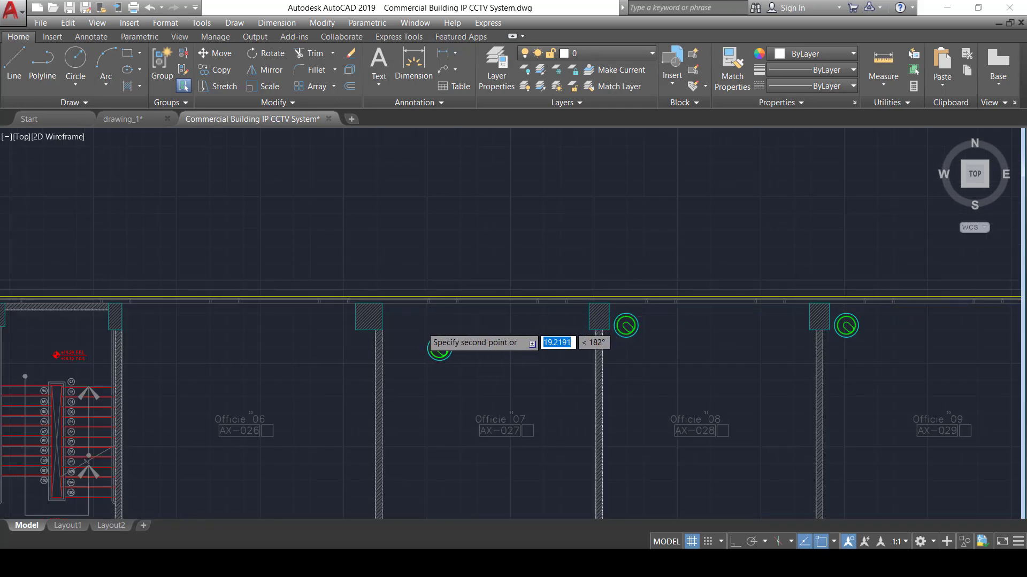
scroll(422, 328, "up", 3)
scroll(343, 271, "up", 1)
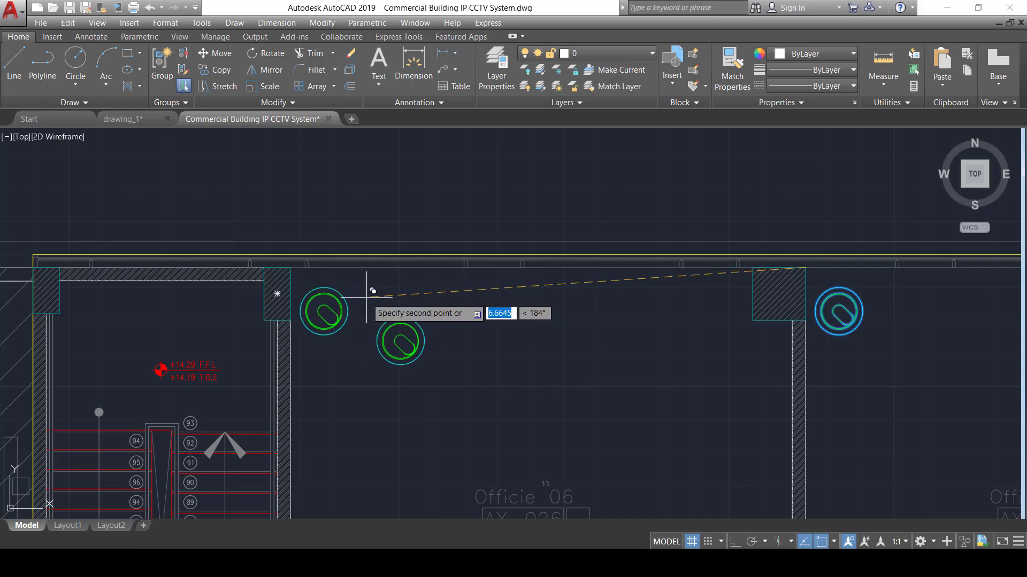
Step: Copy the dome camera into the southwest corner of Officie 01, just above the column, and finish copying
scroll(337, 211, "down", 5)
middle_click_drag(343, 213, 346, 205)
scroll(359, 250, "up", 5)
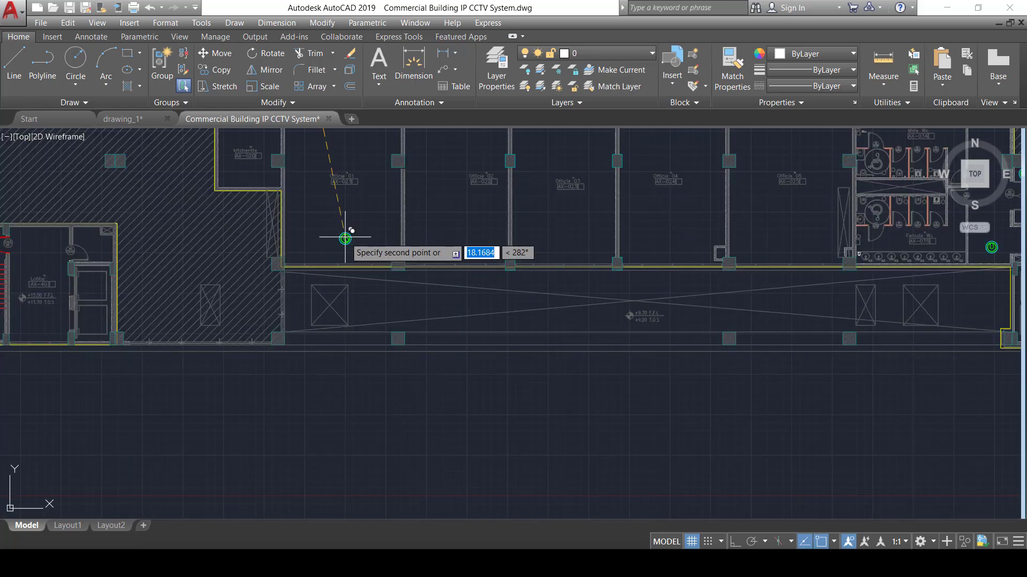
middle_click_drag(331, 250, 306, 313)
scroll(291, 304, "up", 6)
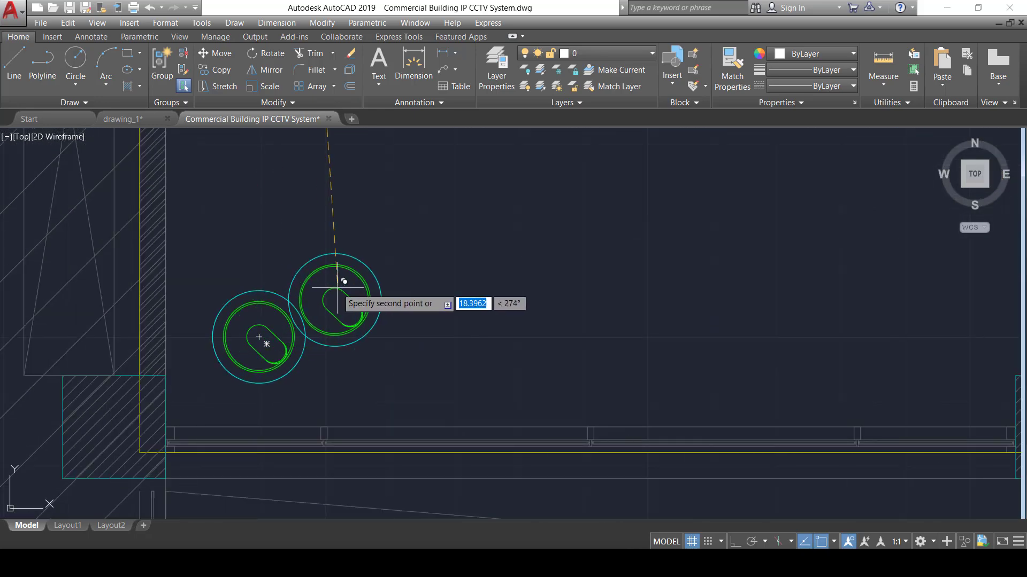
key("Escape")
Step: Rotate the Officie 01 dome camera 90° about its center so its lens points northeast into the room
scroll(356, 282, "down", 5)
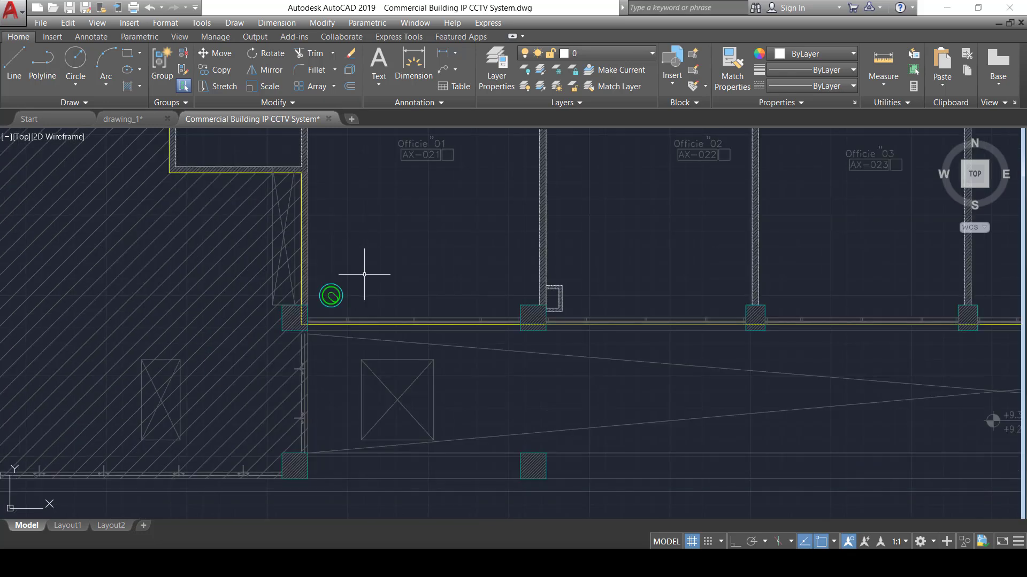
middle_click_drag(367, 275, 289, 385)
scroll(297, 362, "down", 3)
left_click(289, 384)
scroll(289, 384, "up", 5)
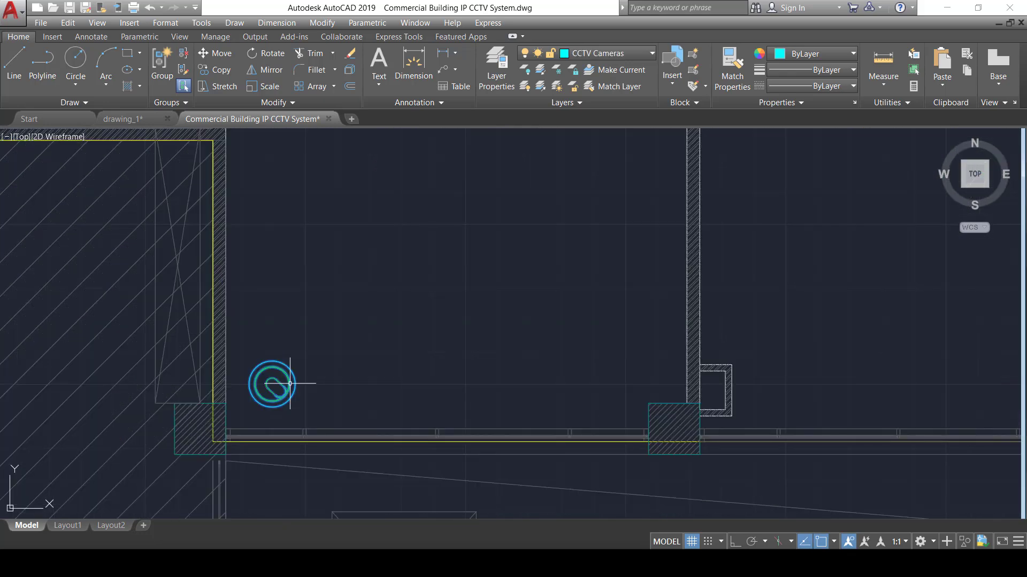
type("m")
key("Return")
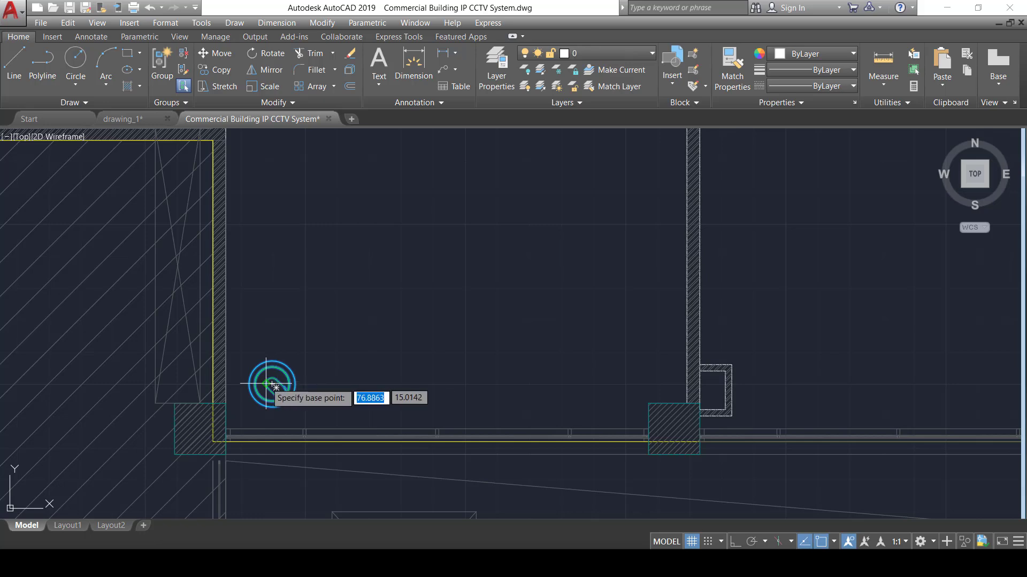
left_click(275, 387)
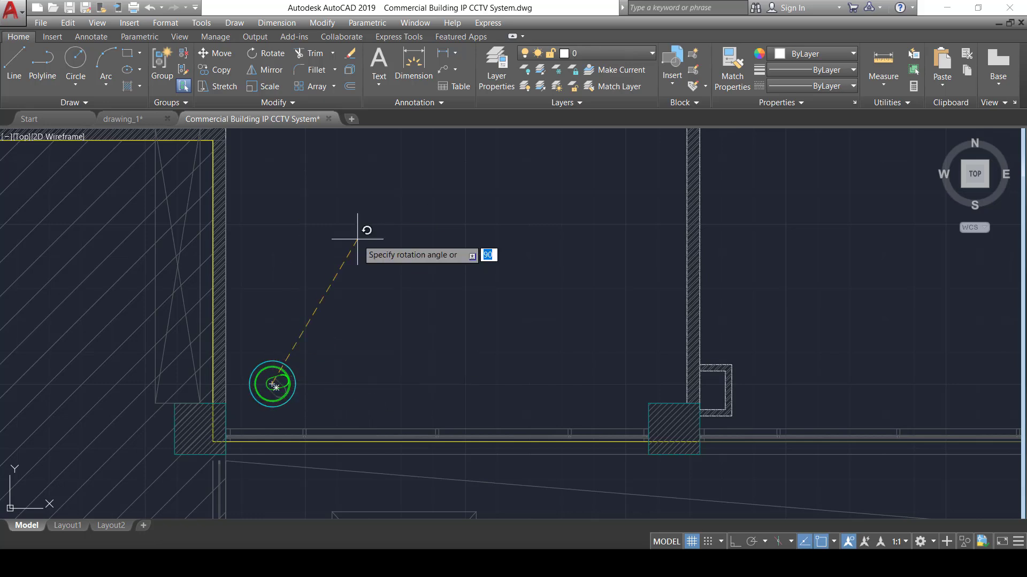
scroll(353, 235, "down", 5)
scroll(350, 210, "up", 2)
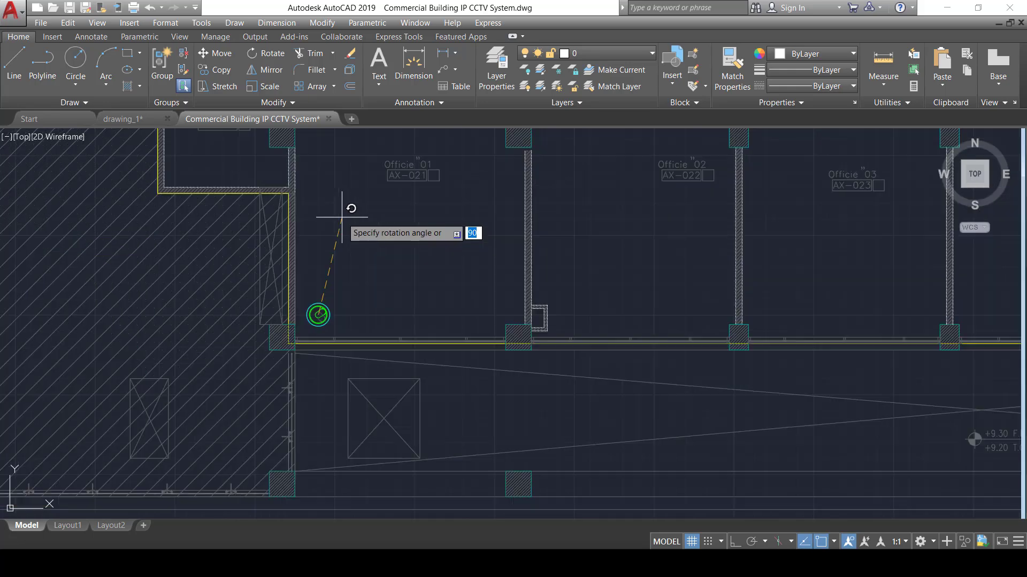
middle_click_drag(351, 210, 332, 265)
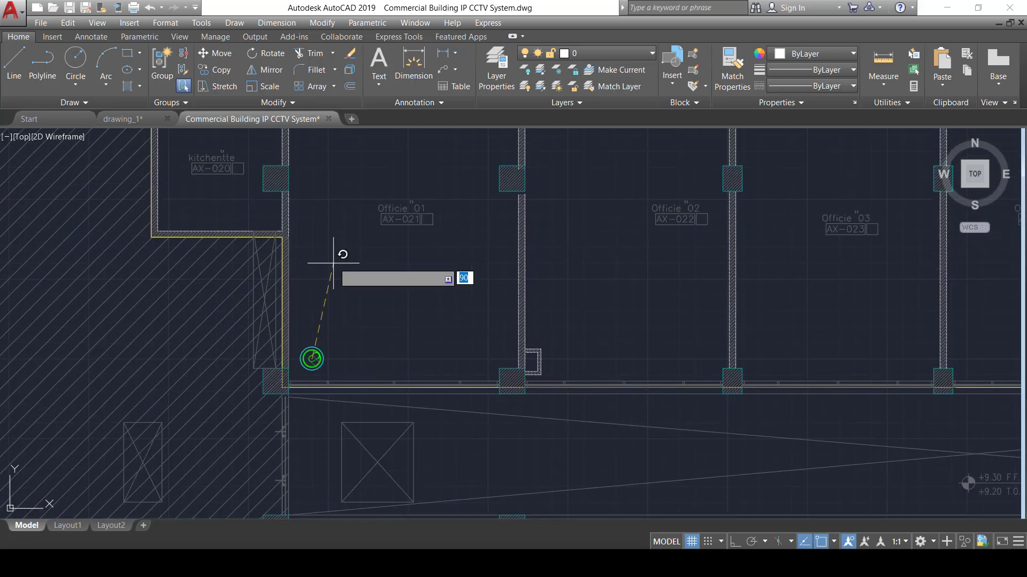
left_click(300, 247)
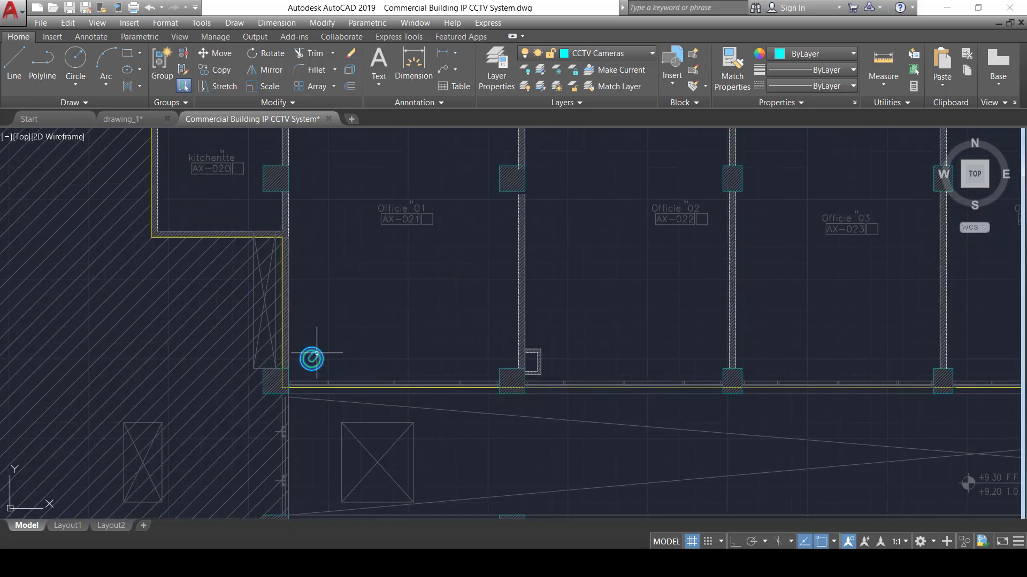
Step: Copy the Officie 01 dome camera about 7.65 units east into Officie 02, just beyond the small shaft
type("co")
key("Return")
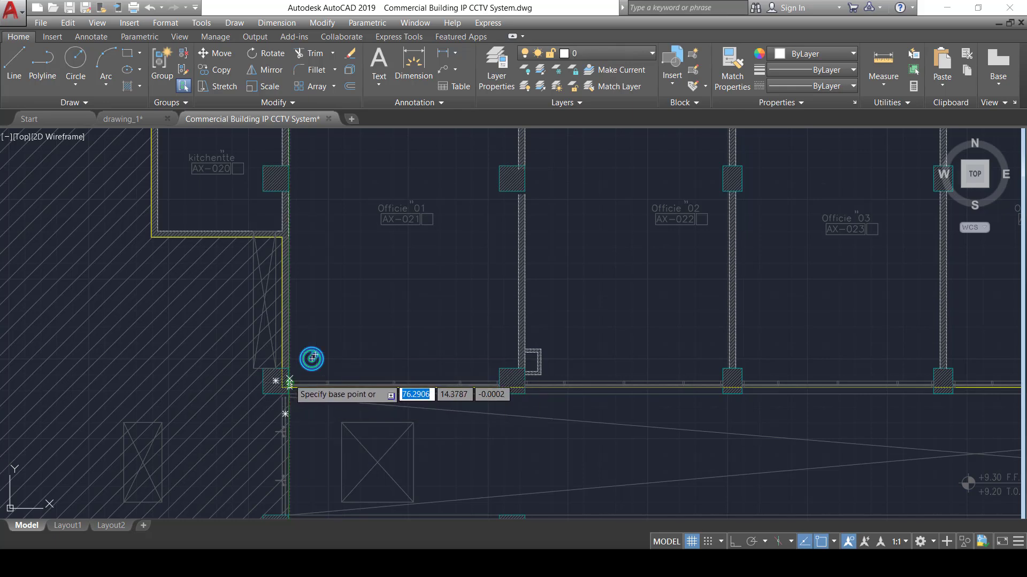
left_click(289, 381)
scroll(547, 366, "up", 3)
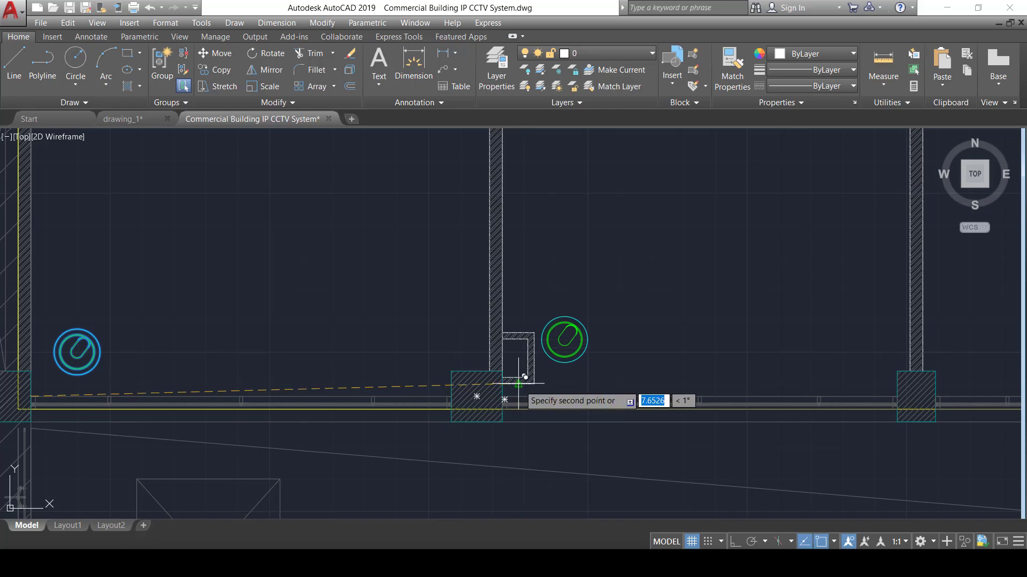
Step: Place dome camera copies beside the southwest columns of Officie 03 and Officie 04, about 14.2 and 20.8 units from the base point
scroll(594, 369, "down", 6)
middle_click_drag(601, 370, 539, 349)
scroll(578, 402, "up", 6)
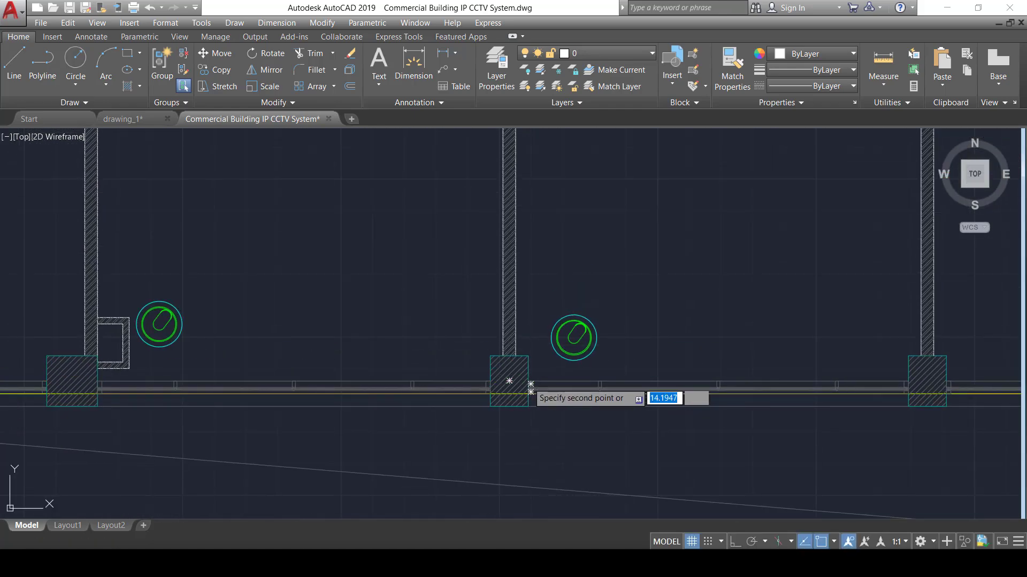
scroll(534, 380, "down", 5)
scroll(550, 362, "up", 8)
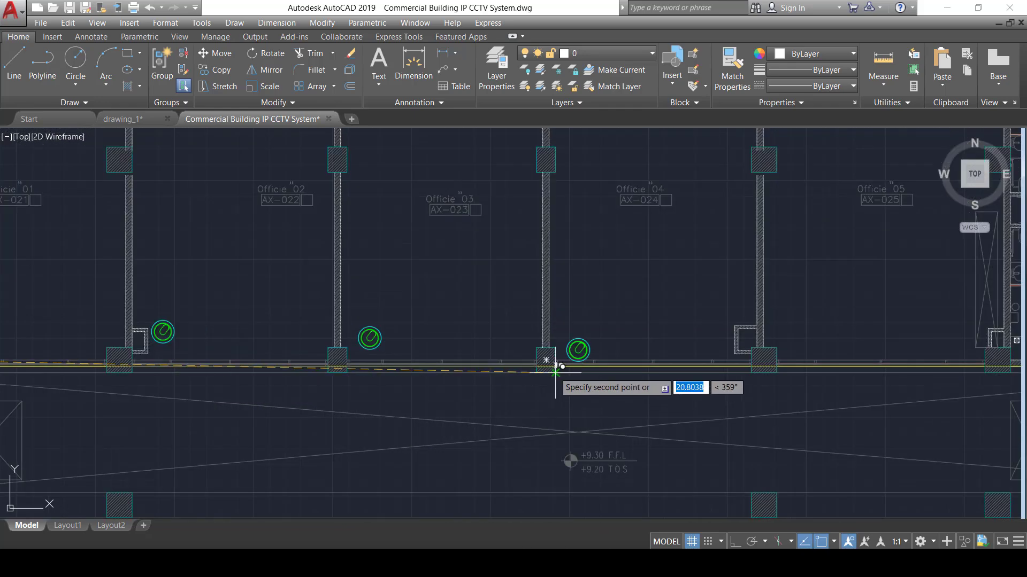
left_click(541, 369)
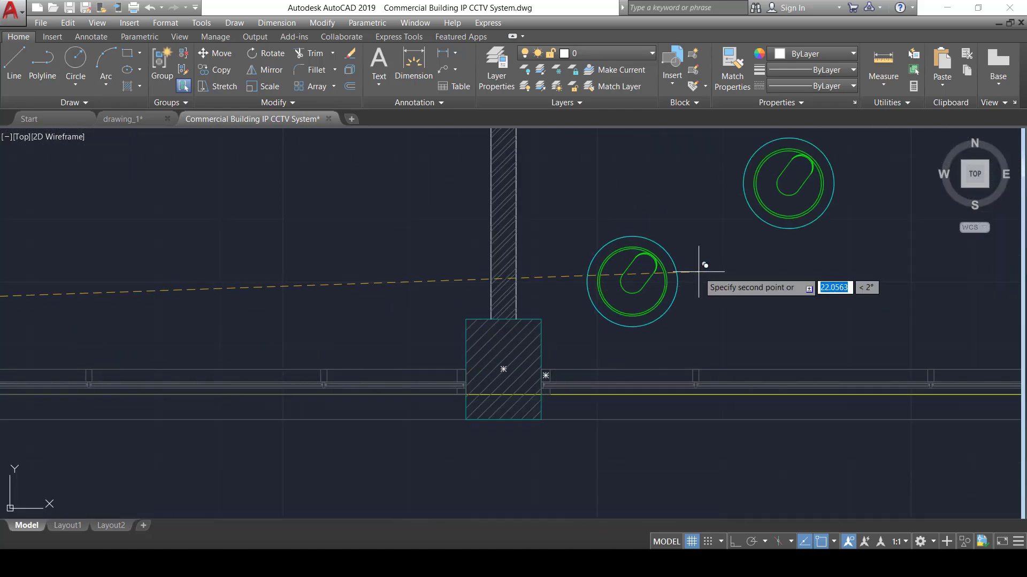
Step: Place a dome camera copy beside the southwest column of Officie 05, about 27.8 units from the base point, and finish copying
scroll(690, 281, "down", 6)
middle_click_drag(666, 326, 577, 382)
scroll(625, 363, "up", 3)
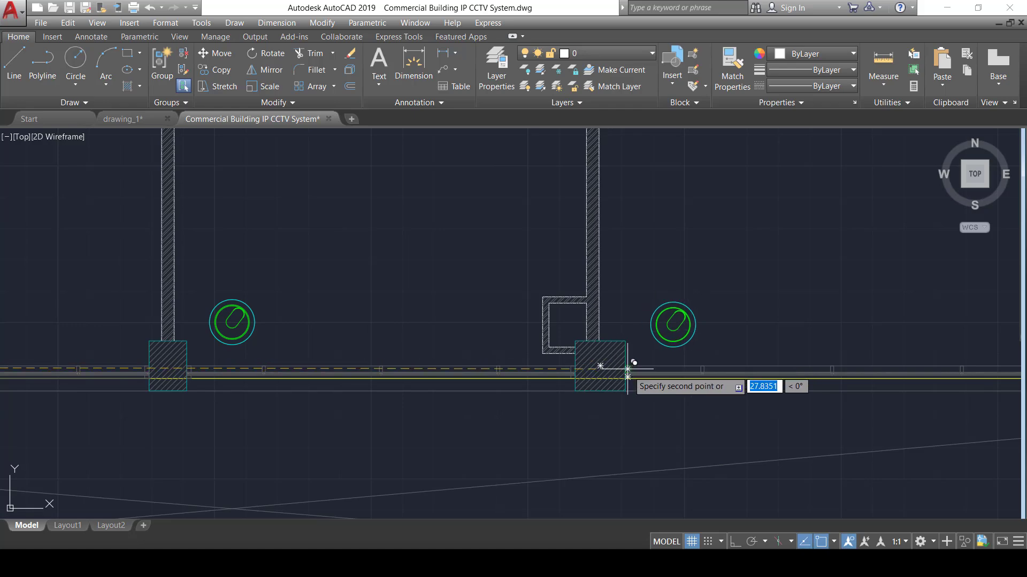
scroll(677, 296, "down", 5)
scroll(627, 366, "up", 3)
key("Escape")
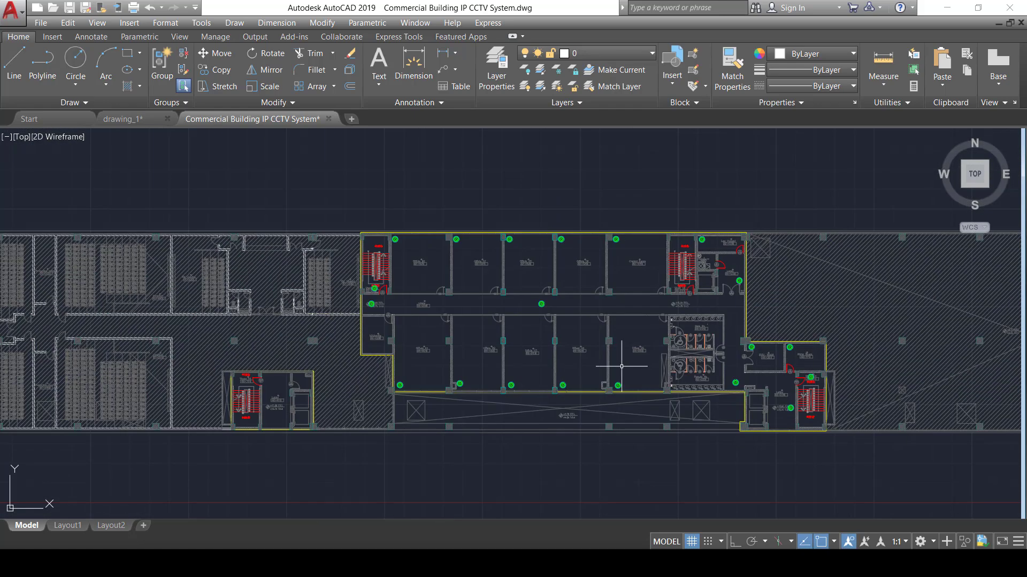
Step: Copy the Officie 01 dome camera about 6.2 units northwest, from its wall corner to the kitchenette's inside southwest corner, and finish copying
scroll(503, 303, "up", 3)
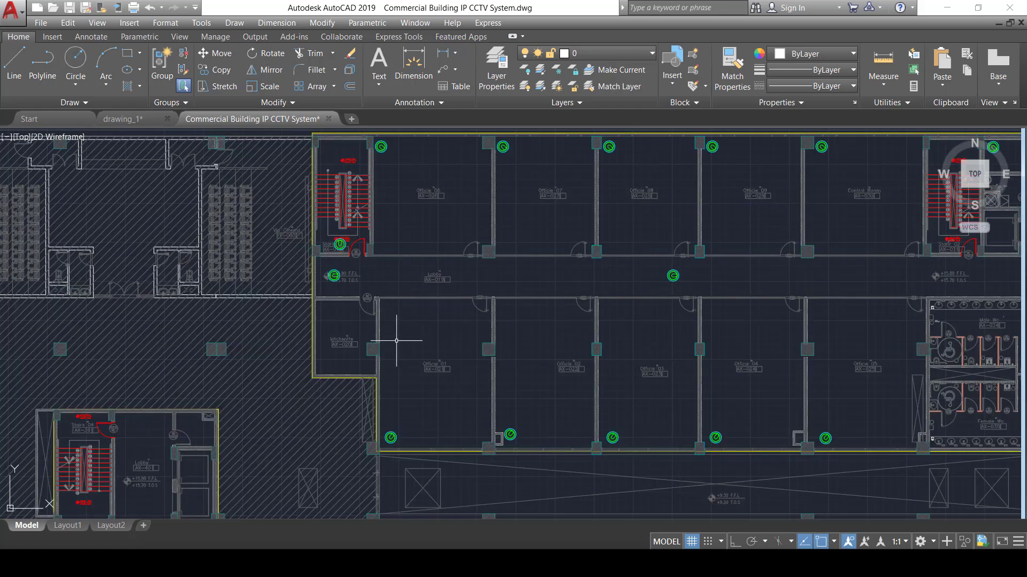
scroll(396, 339, "up", 3)
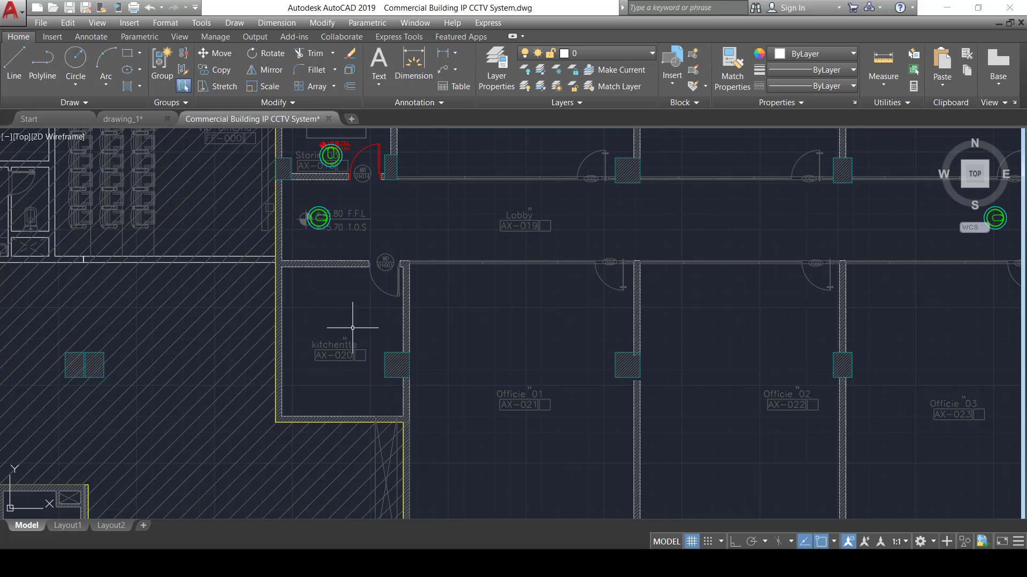
scroll(352, 327, "down", 2)
middle_click_drag(344, 336, 341, 360)
middle_click_drag(476, 351, 480, 254)
scroll(383, 373, "up", 3)
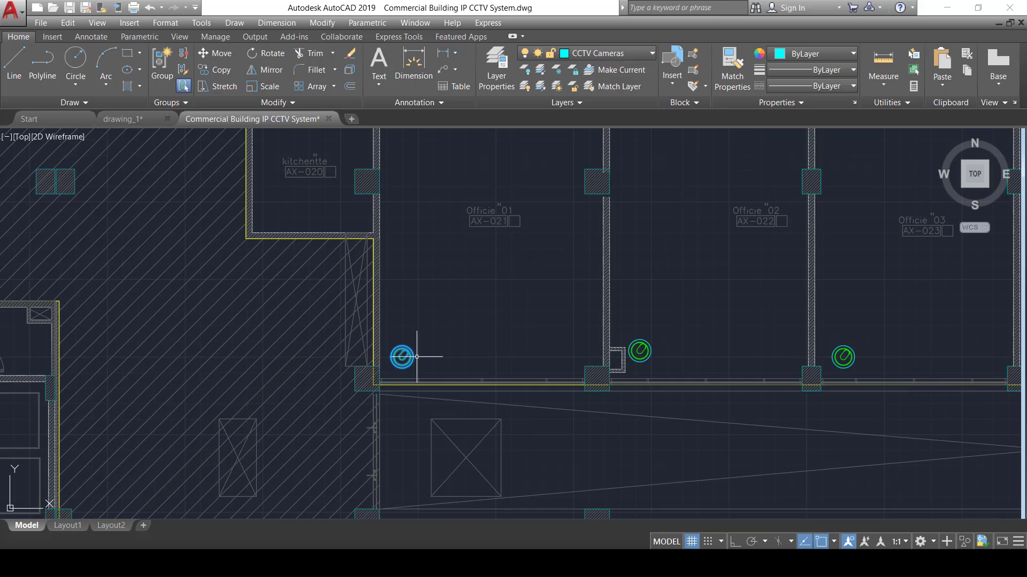
key("Return")
scroll(400, 379, "up", 2)
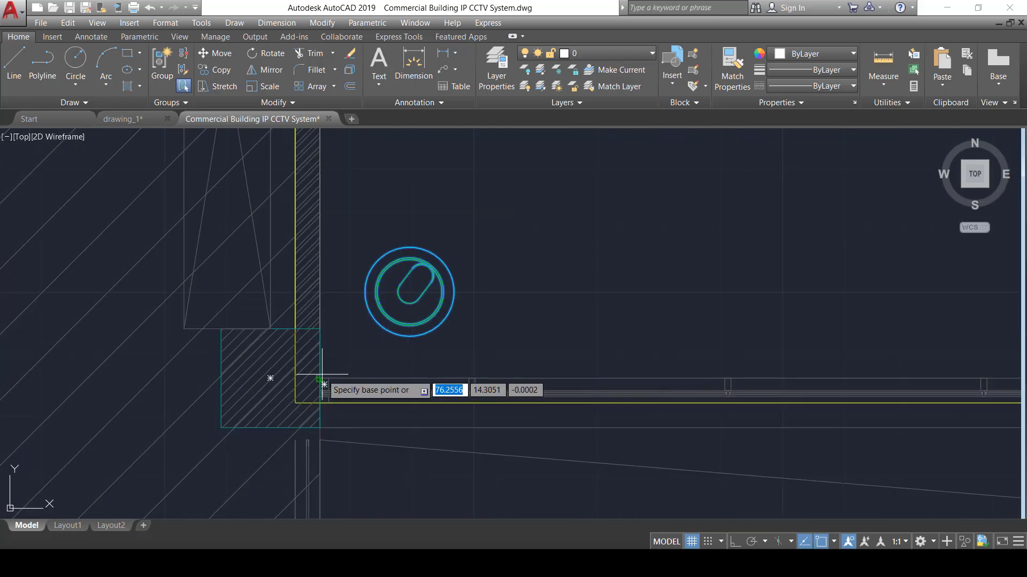
left_click(321, 376)
scroll(353, 294, "down", 3)
middle_click_drag(368, 350, 453, 554)
scroll(374, 430, "up", 3)
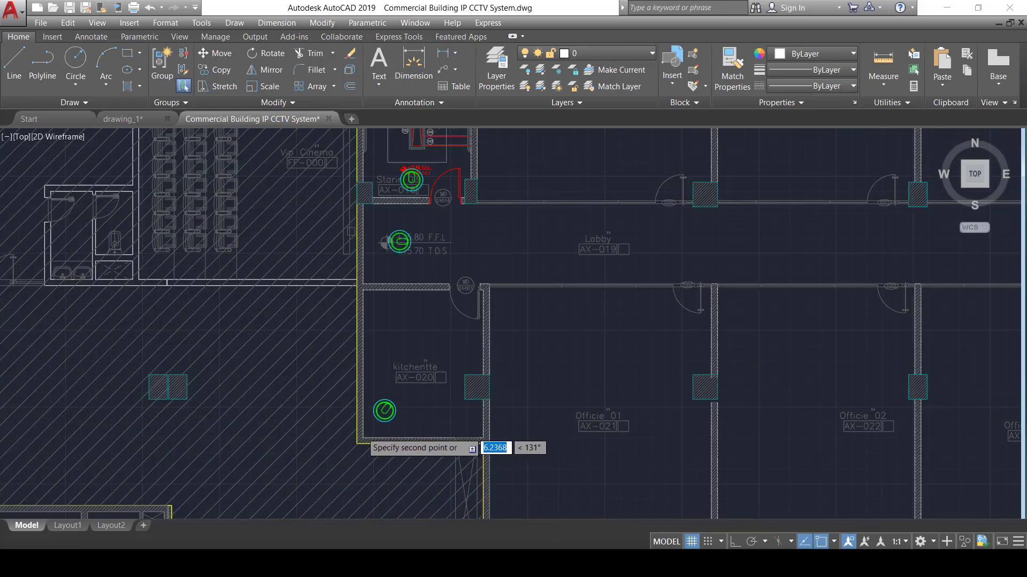
scroll(363, 432, "up", 6)
middle_click_drag(369, 436, 406, 356)
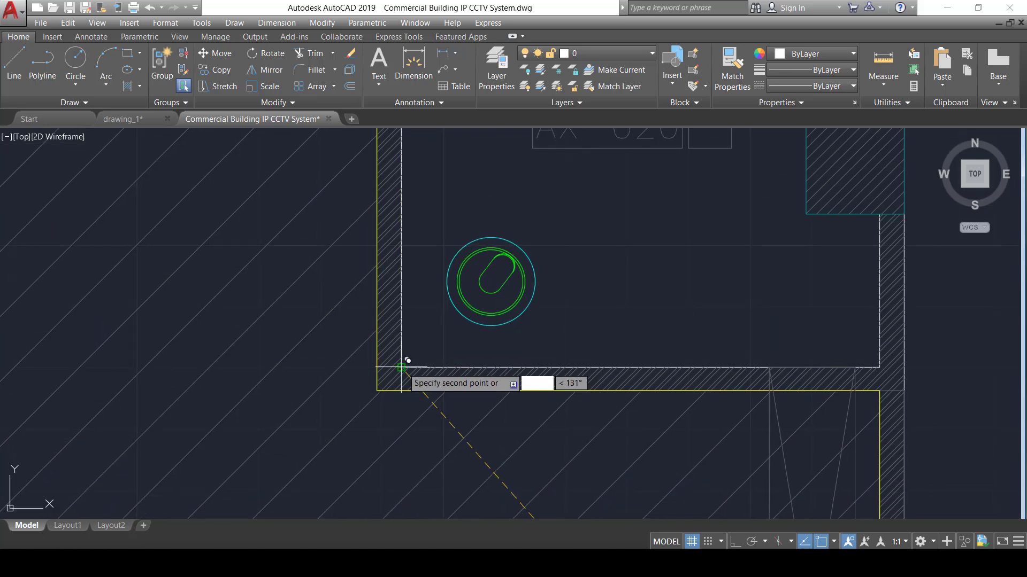
scroll(540, 320, "down", 5)
key("Escape")
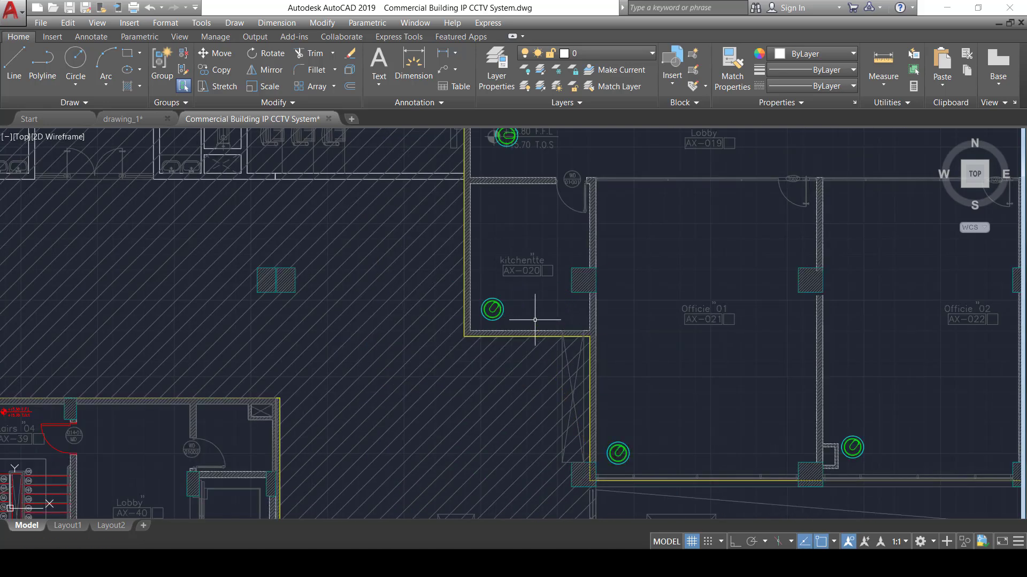
scroll(284, 324, "up", 3)
scroll(284, 323, "down", 5)
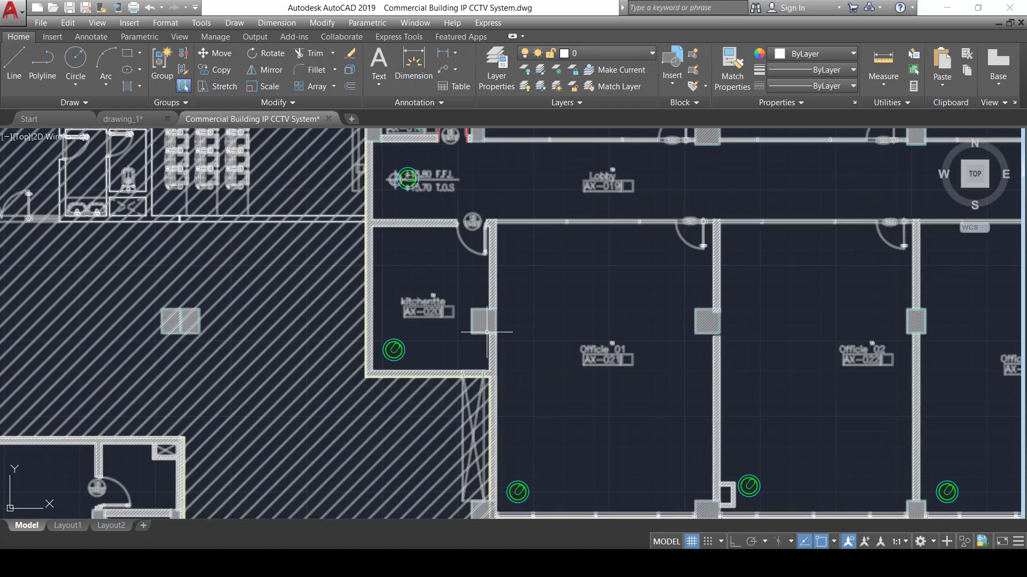
key("ctrl+a")
scroll(759, 304, "down", 2)
key("Escape")
scroll(759, 305, "up", 3)
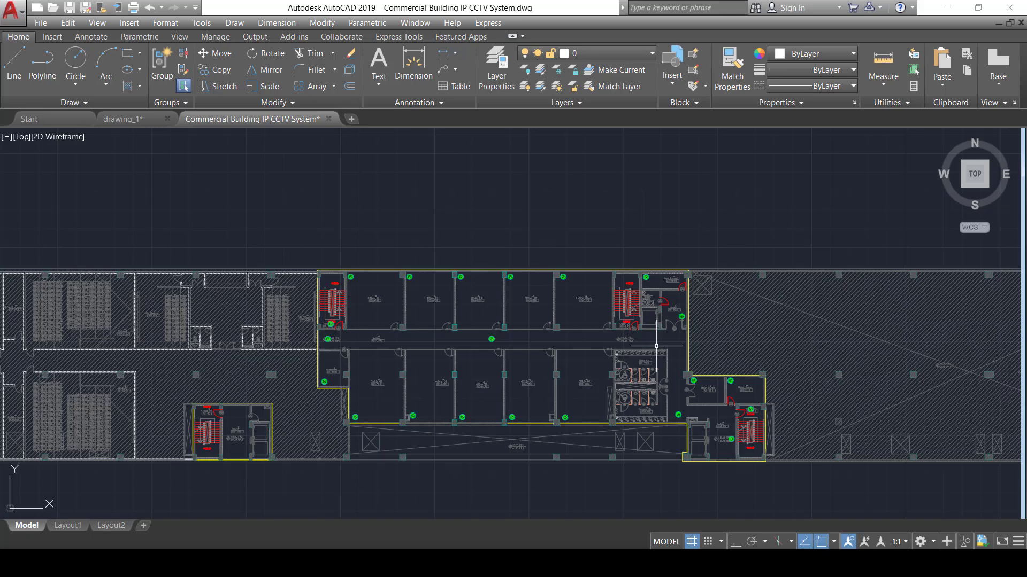
scroll(651, 344, "down", 5)
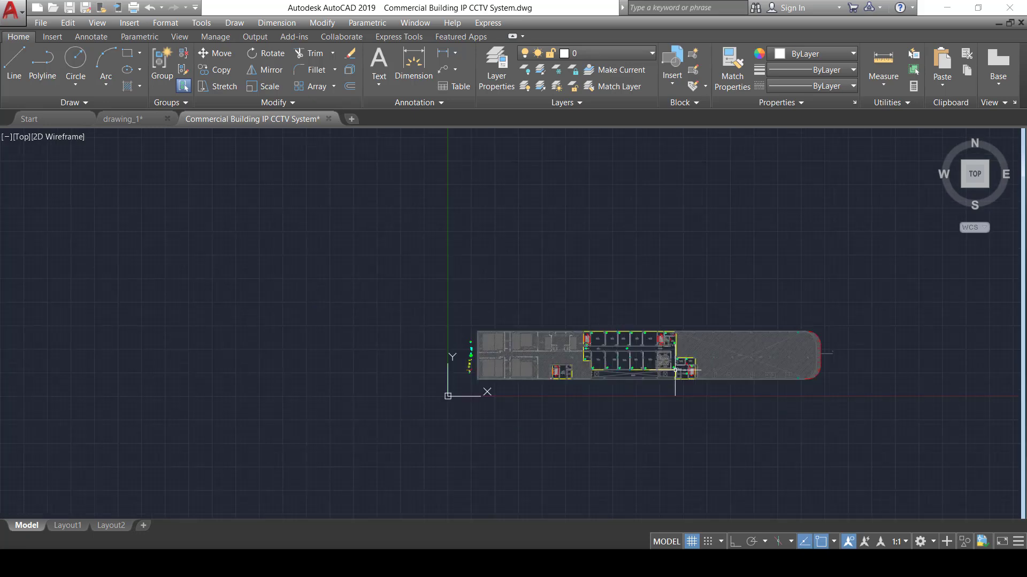
Step: Convert the bullet camera symbol beside the floor plan into a block named "bullet camera"
scroll(587, 356, "up", 5)
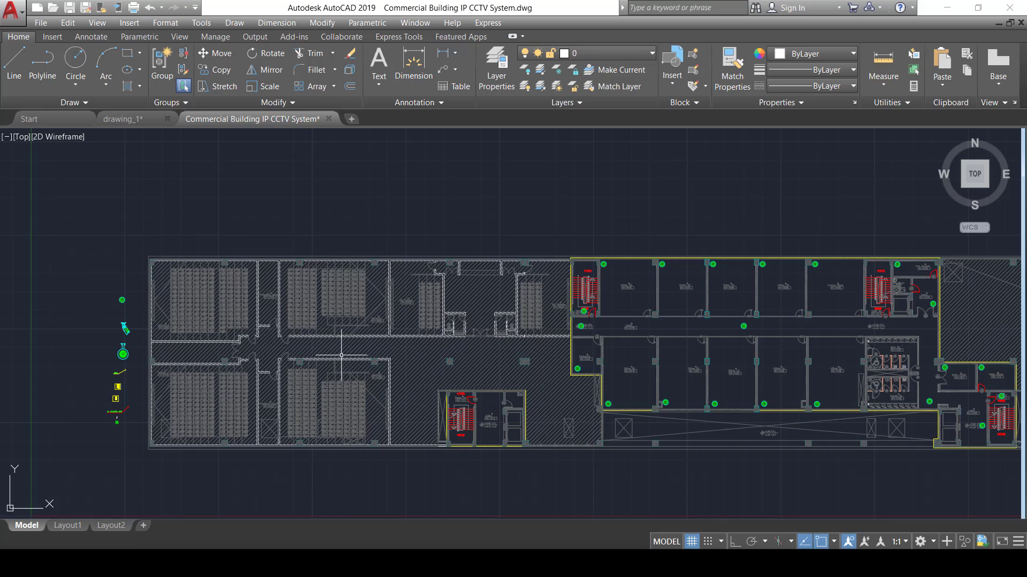
scroll(341, 355, "up", 6)
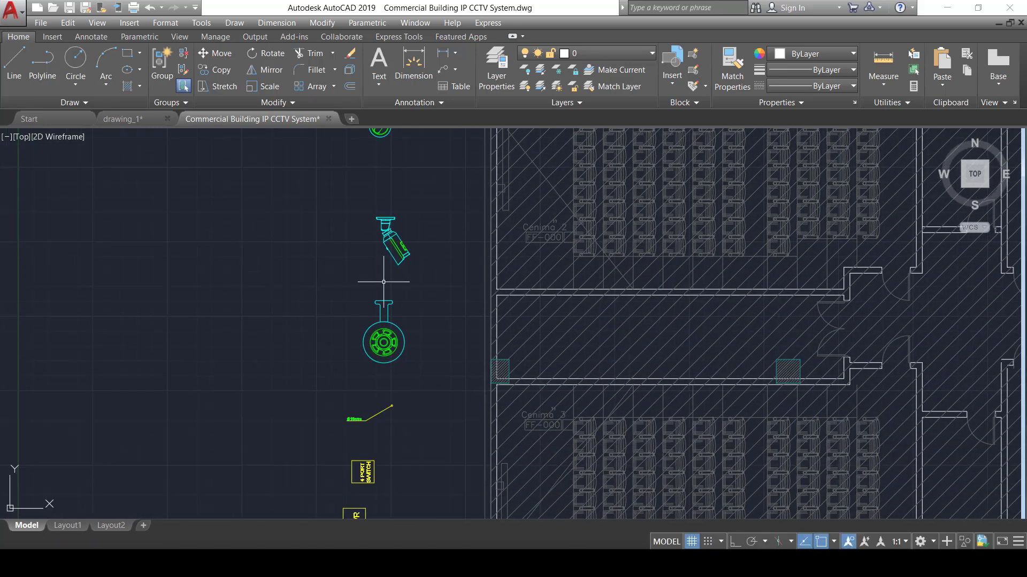
scroll(414, 370, "up", 3)
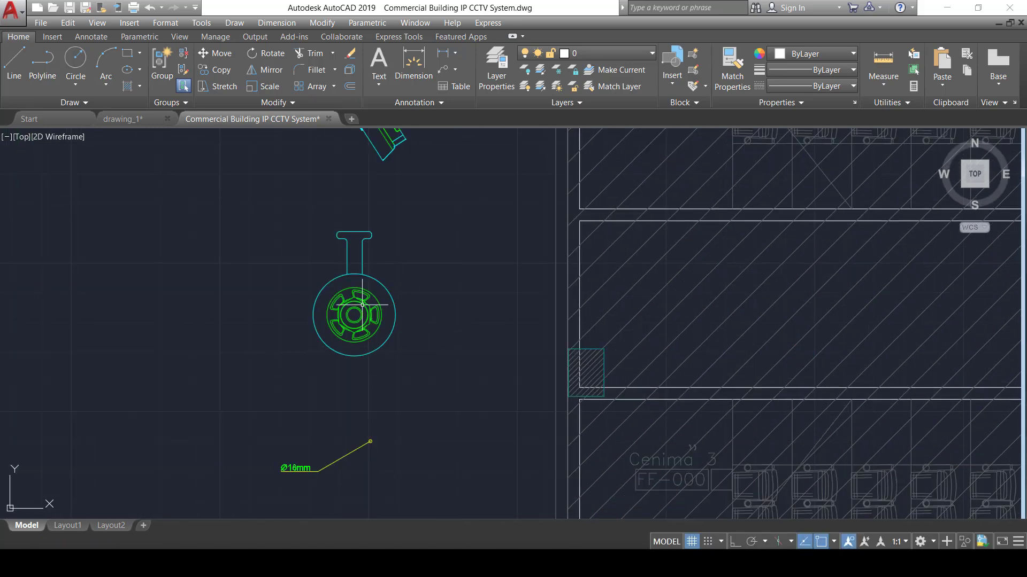
scroll(398, 278, "down", 3)
middle_click_drag(401, 262, 422, 361)
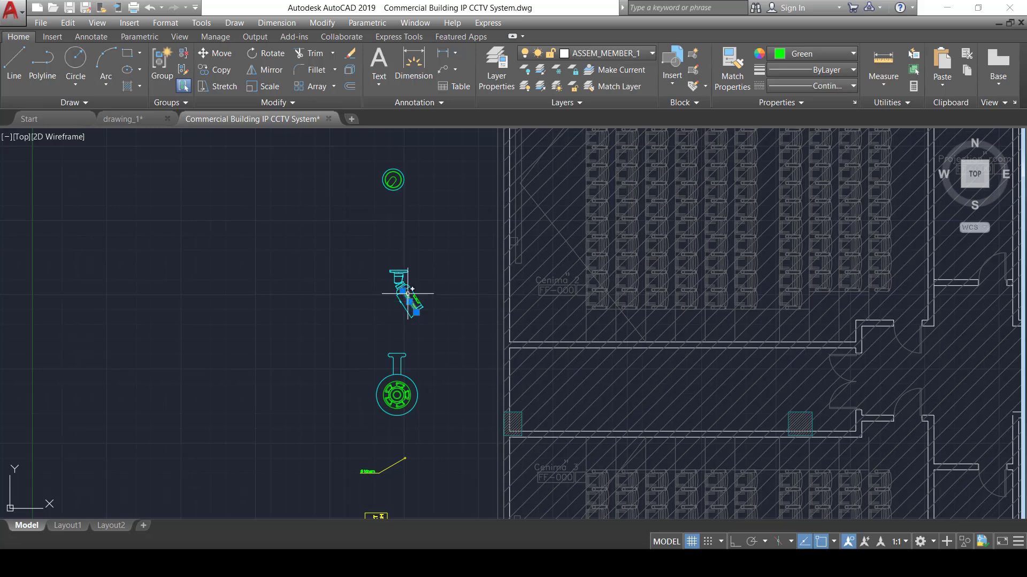
scroll(409, 299, "up", 5)
scroll(399, 340, "down", 5)
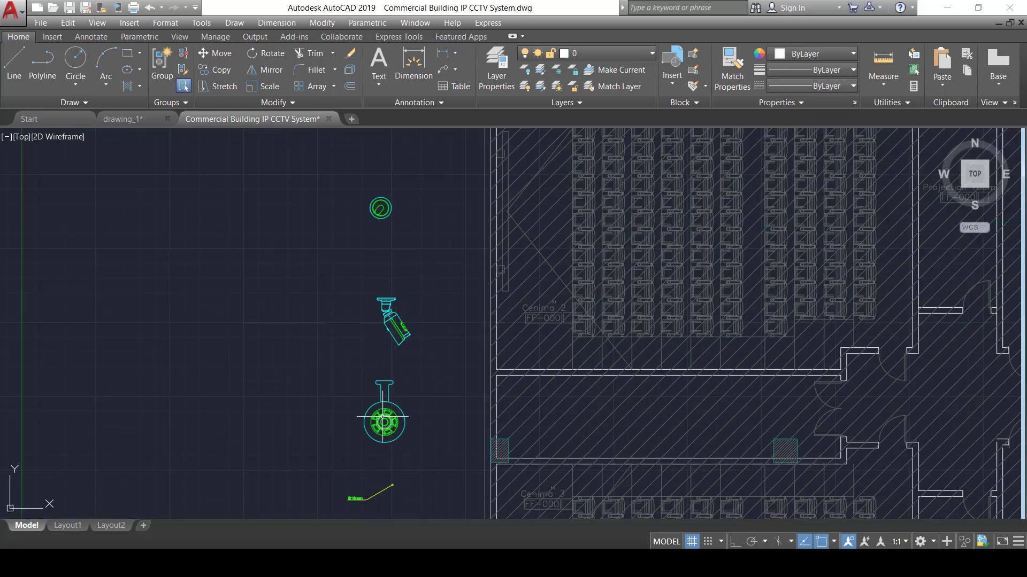
left_click(361, 282)
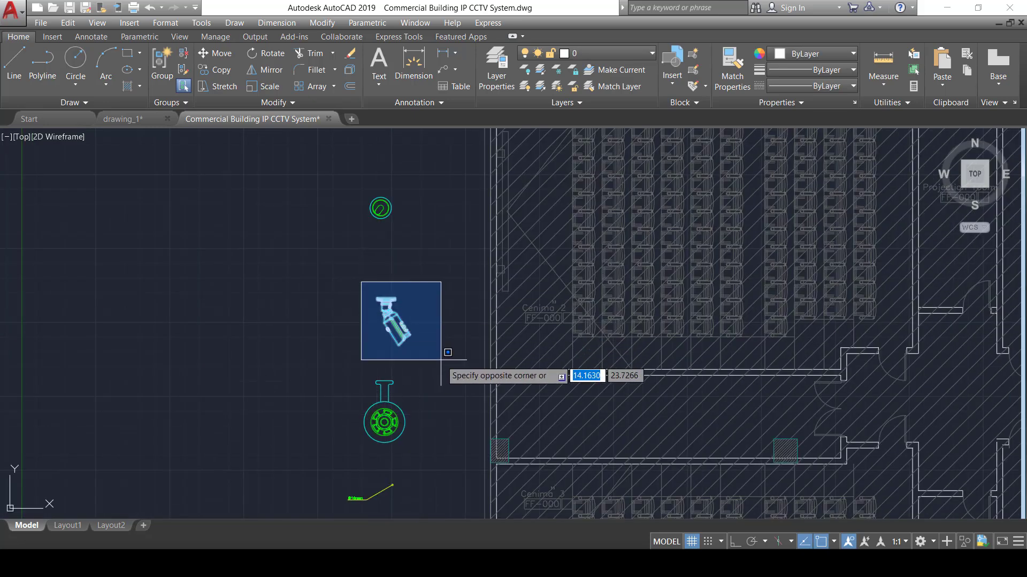
left_click(441, 360)
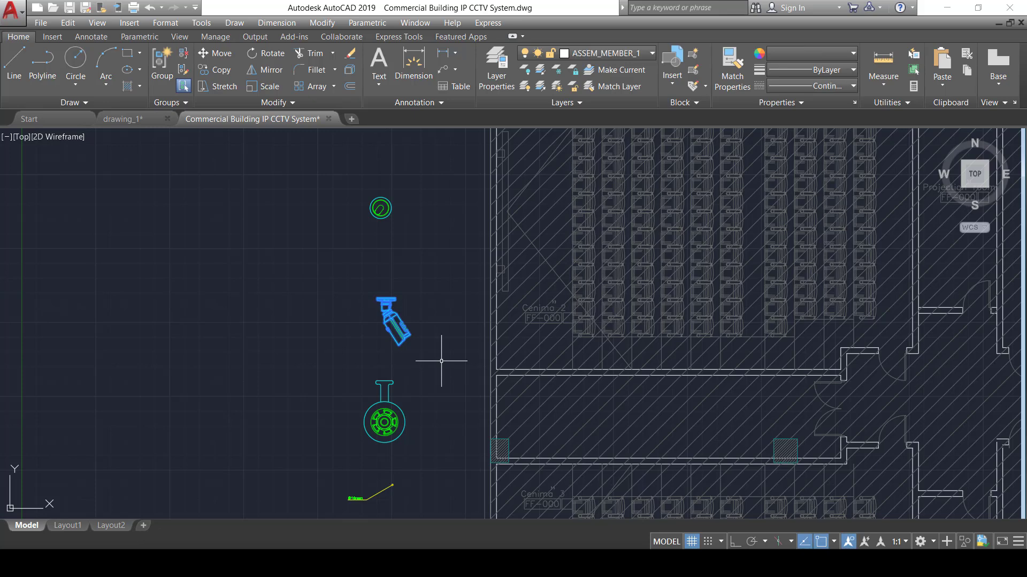
type("b")
key("Return")
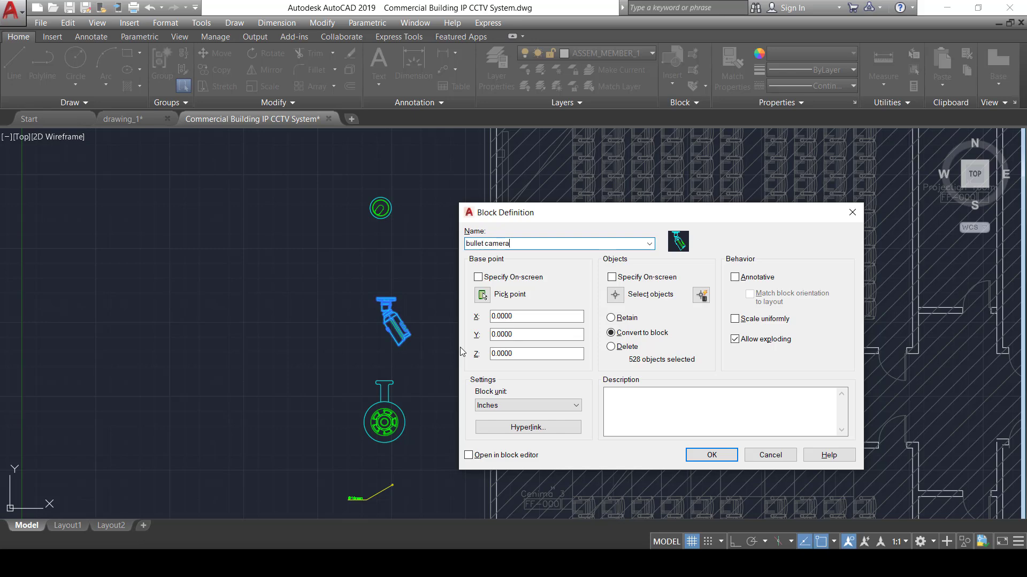
type("bullet camera")
left_click(701, 455)
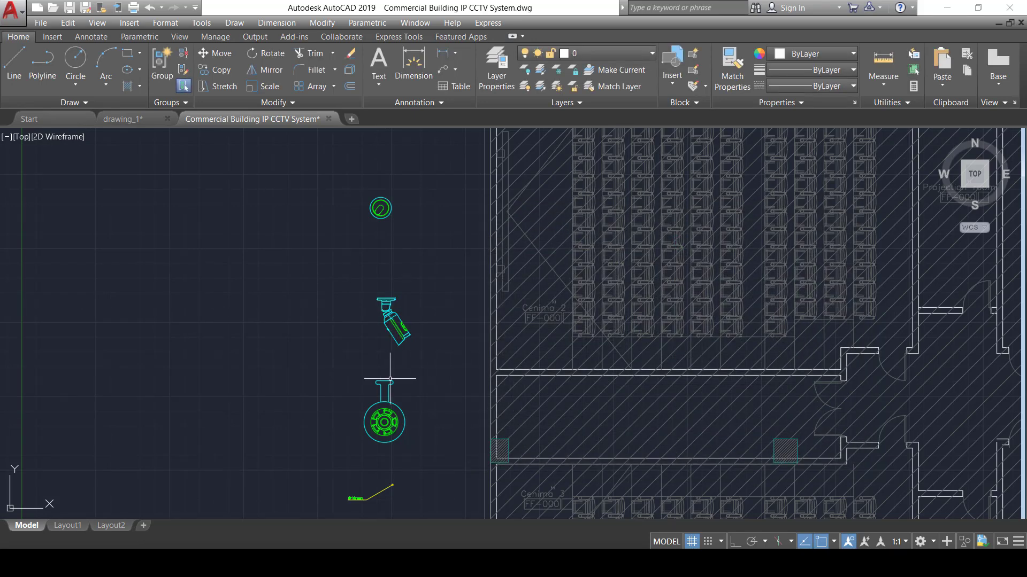
Step: Convert the round bracket-mounted camera symbol below the bullet camera into its own block
left_click(323, 362)
left_click(433, 446)
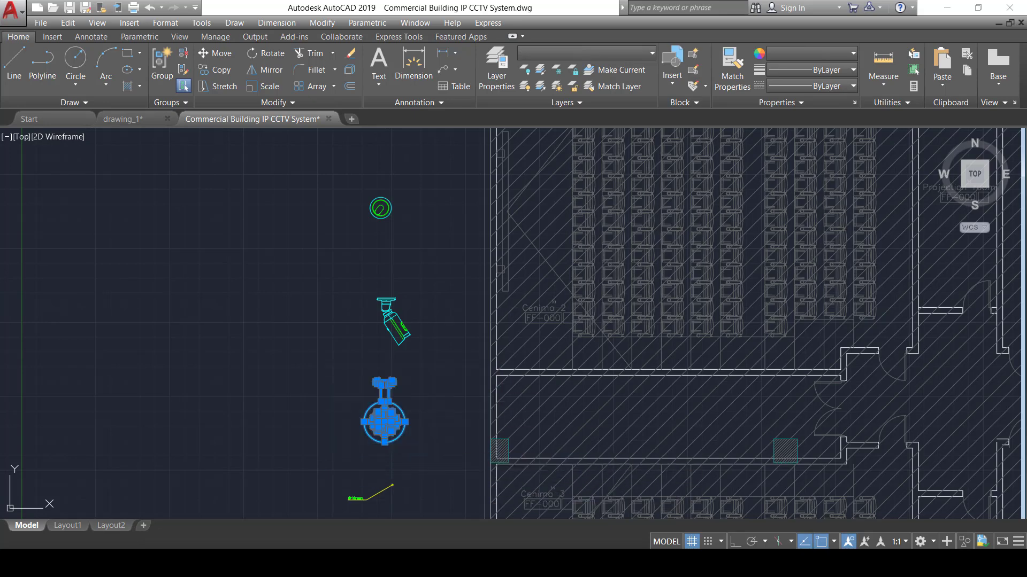
type("b")
key("Return")
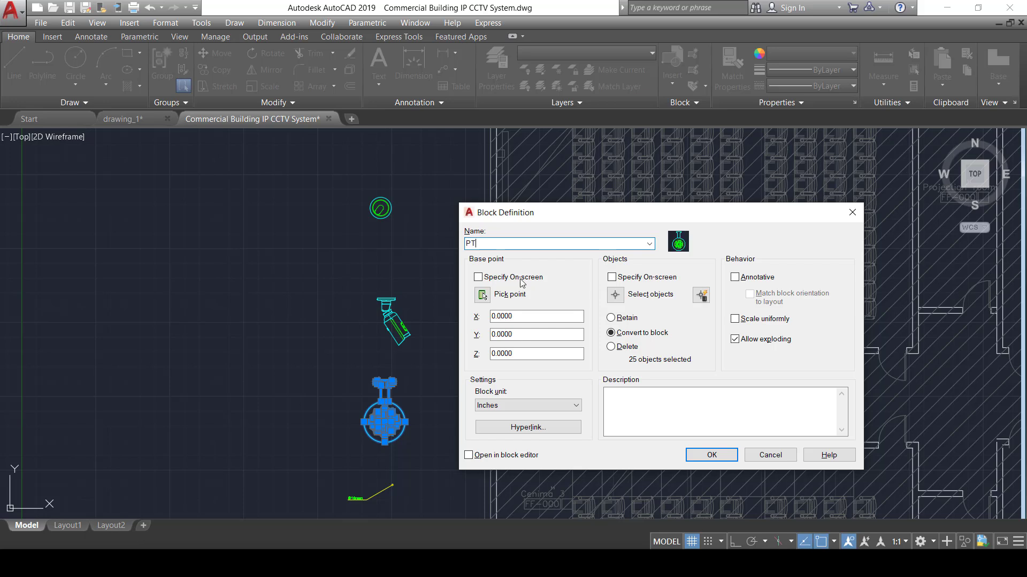
left_click(712, 455)
Step: Assign the bullet camera and round bracket-mounted camera blocks to the CCTV Cameras layer and clear the selection
middle_click_drag(253, 441, 292, 422)
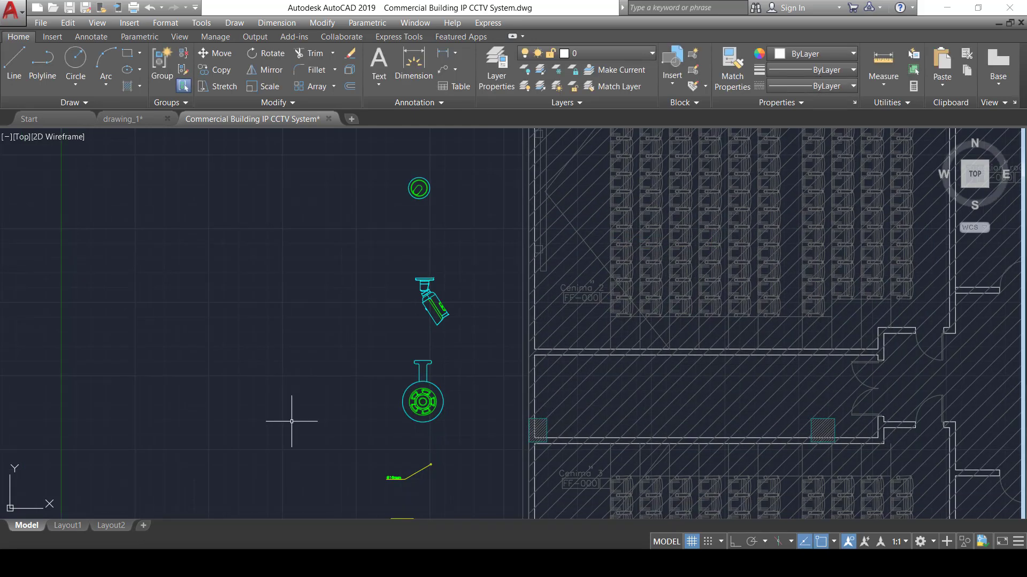
left_click(325, 430)
left_click(502, 249)
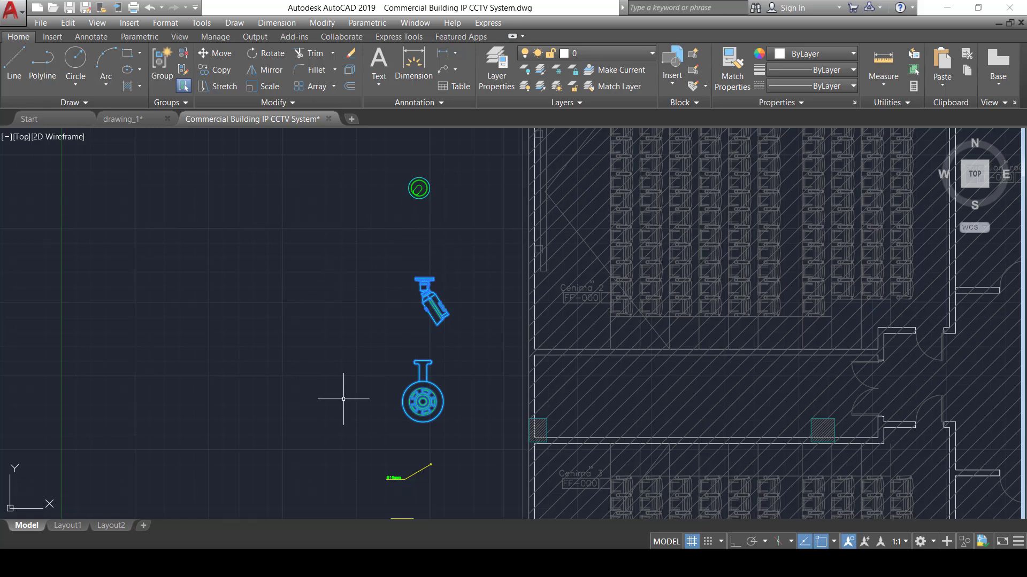
left_click(567, 147)
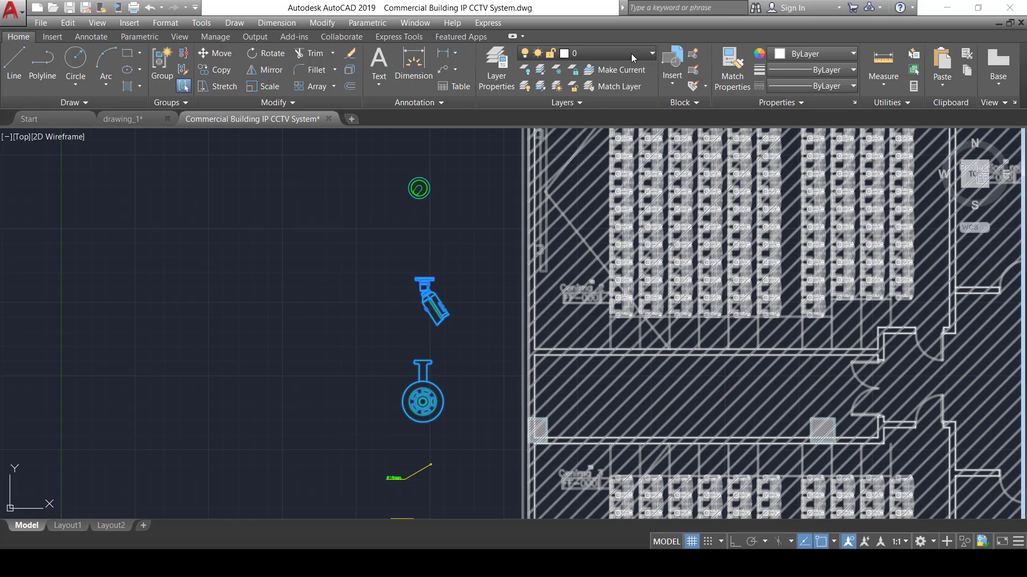
left_click(631, 54)
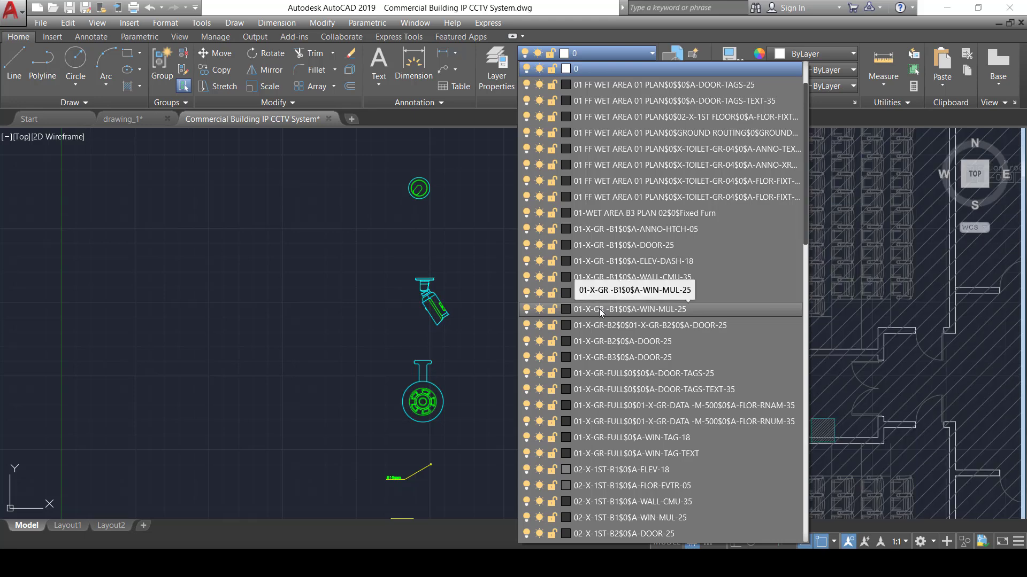
scroll(599, 309, "down", 12)
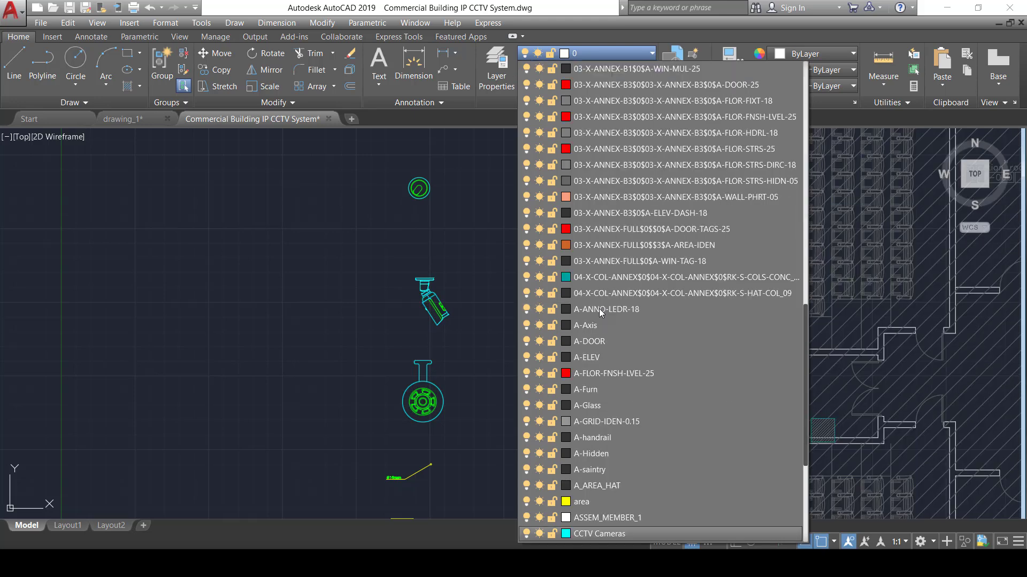
left_click(628, 533)
left_click(423, 376)
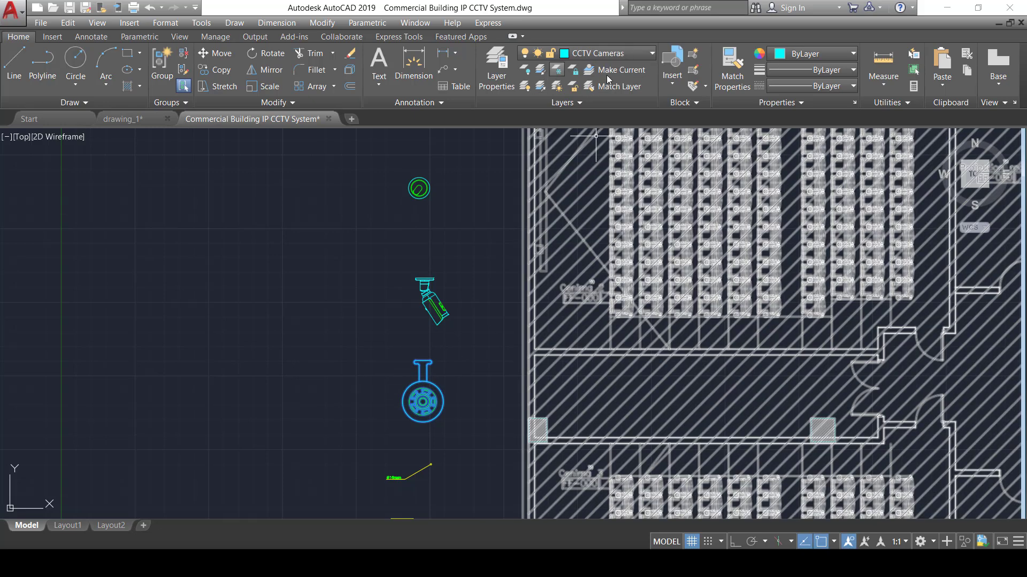
key("Escape")
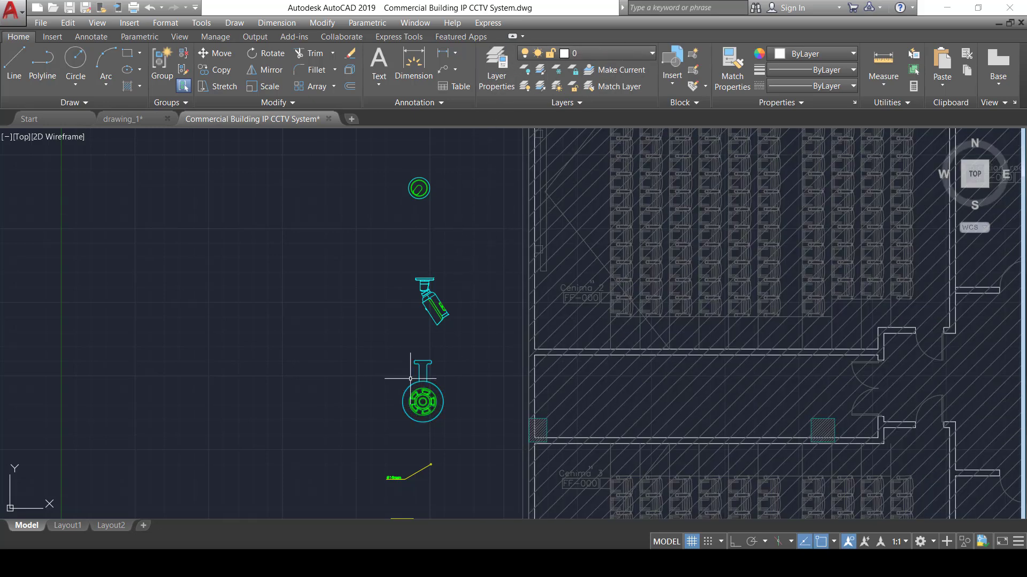
Step: Copy the bracket-mounted camera by its bracket's top midpoint onto the south exterior wall west of Stairs 04, about 39.1 units away
left_click(368, 438)
left_click(503, 329)
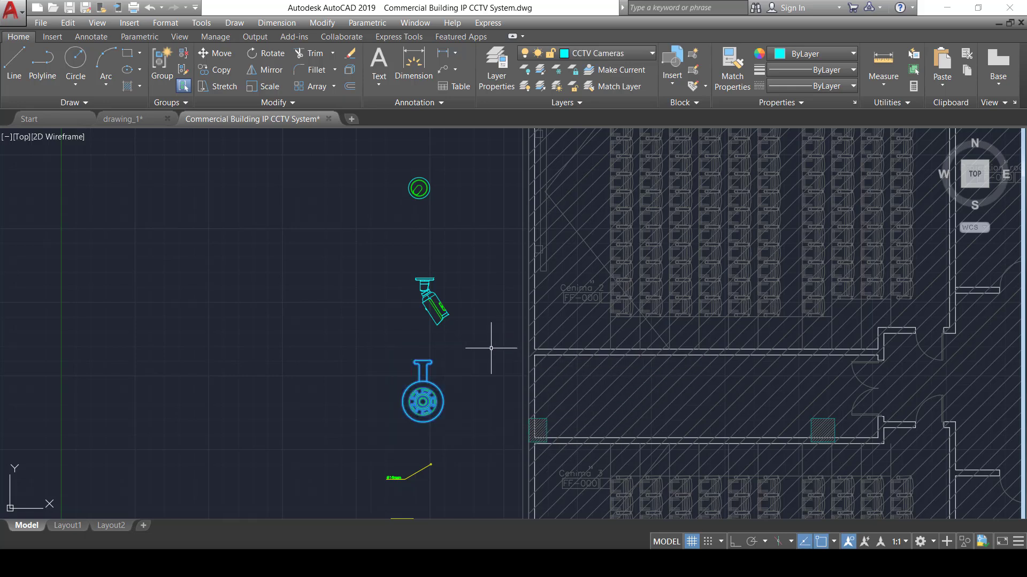
type("co")
key("Return")
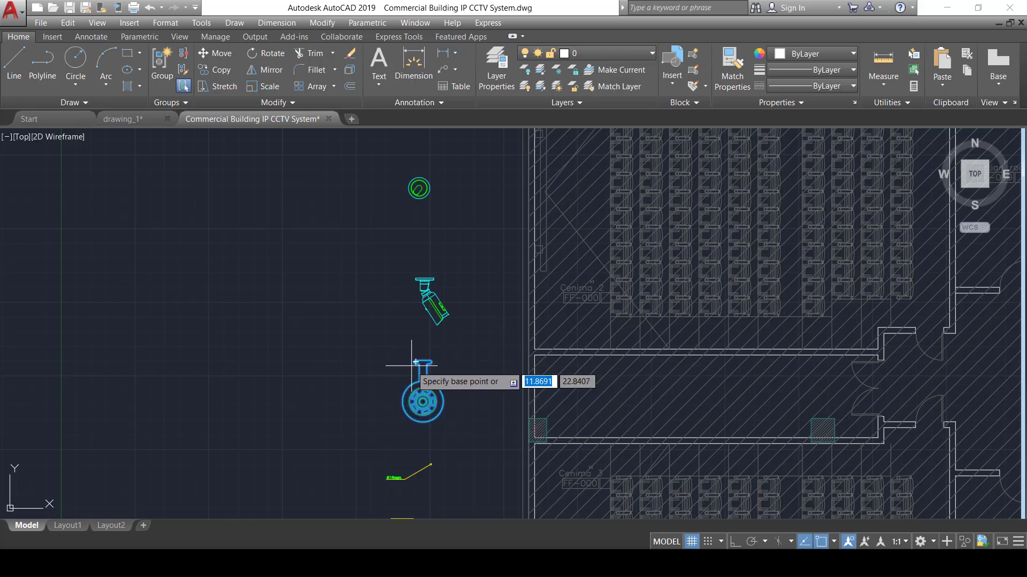
left_click(423, 359)
scroll(535, 353, "down", 5)
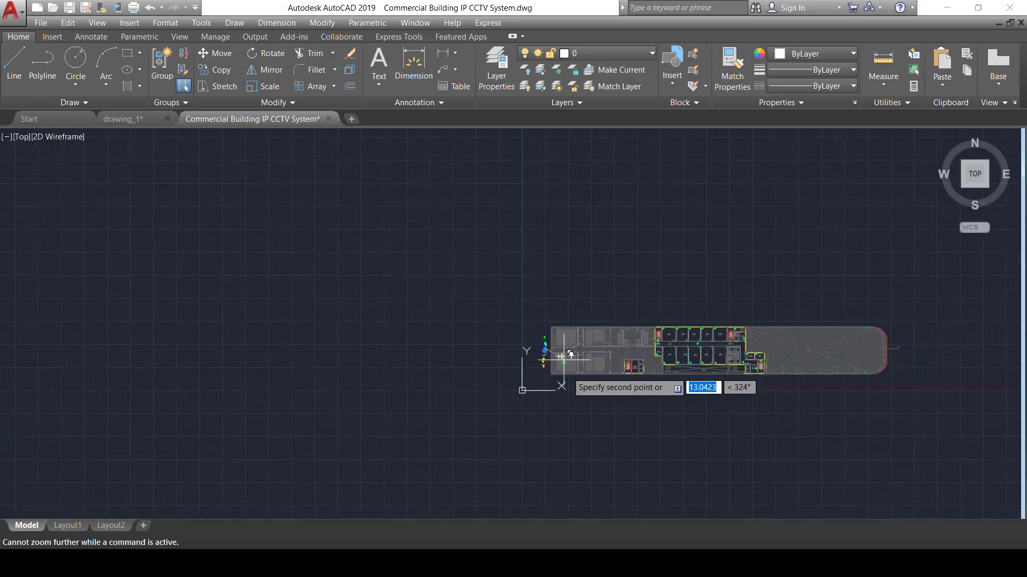
scroll(620, 406, "up", 3)
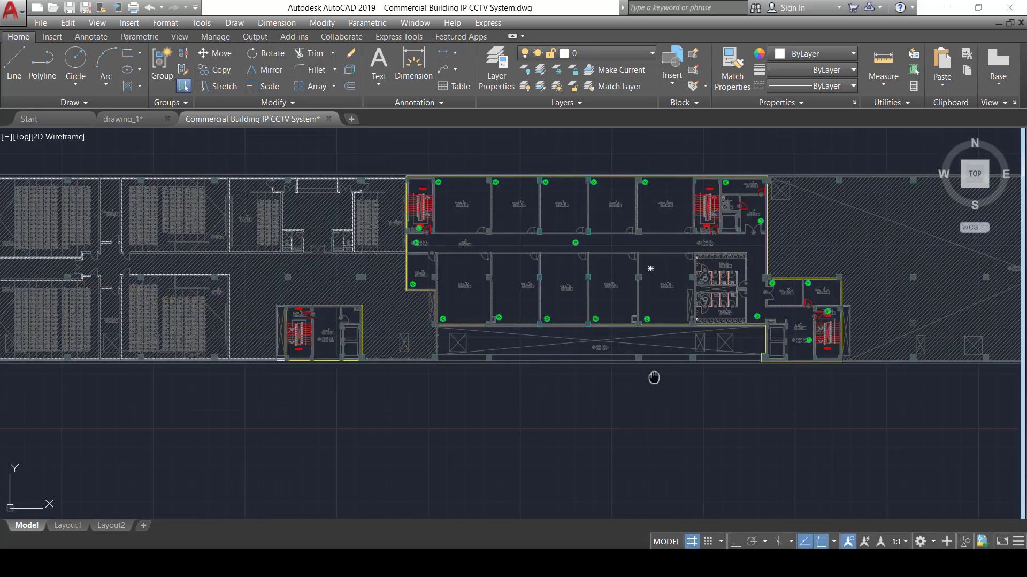
scroll(653, 378, "down", 1)
scroll(588, 369, "down", 1)
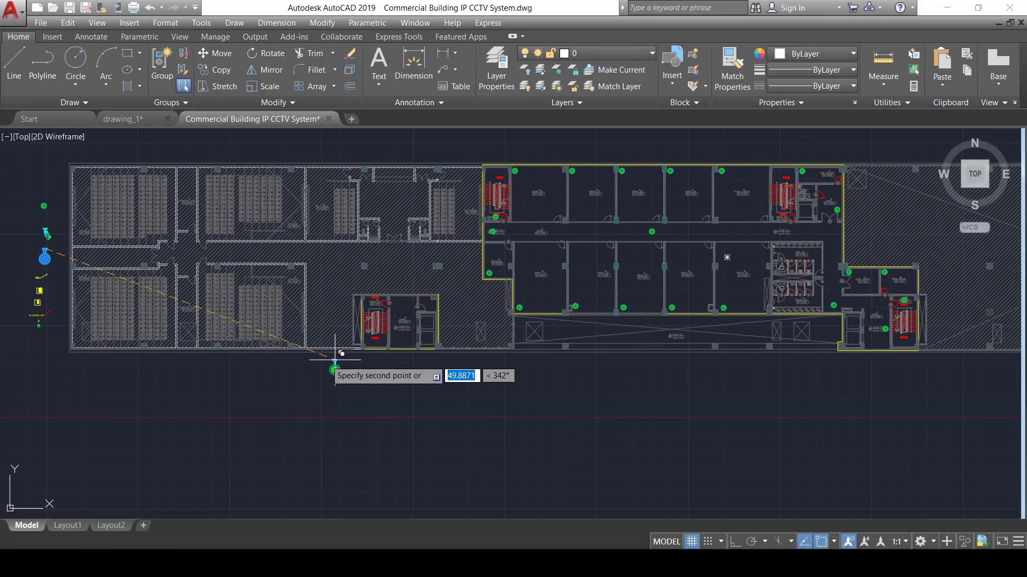
scroll(313, 329, "up", 5)
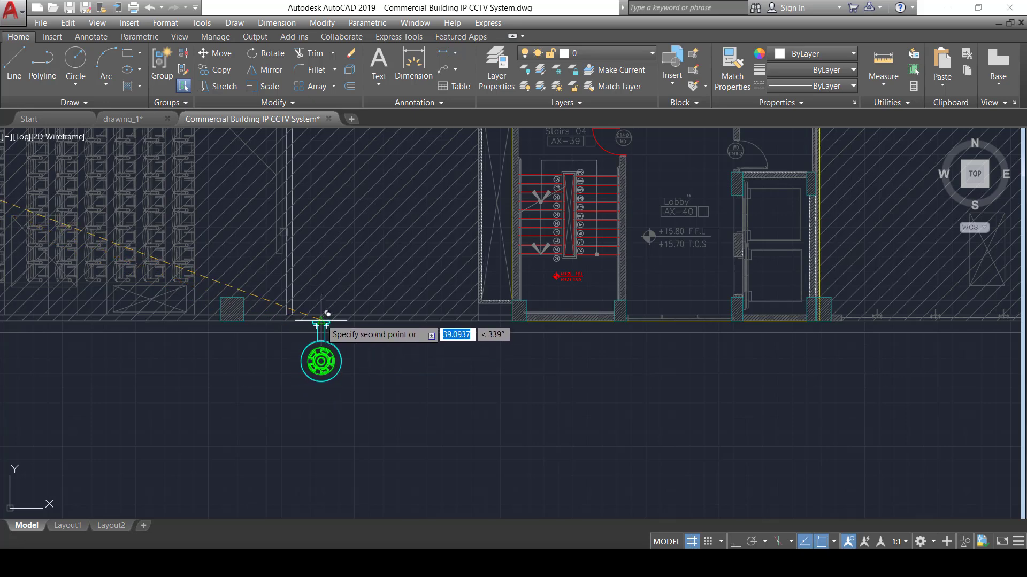
left_click(321, 320)
Step: End the copying of the bracket-mounted camera along the south exterior wall
scroll(324, 341, "down", 6)
scroll(337, 360, "up", 2)
middle_click_drag(347, 363, 396, 369)
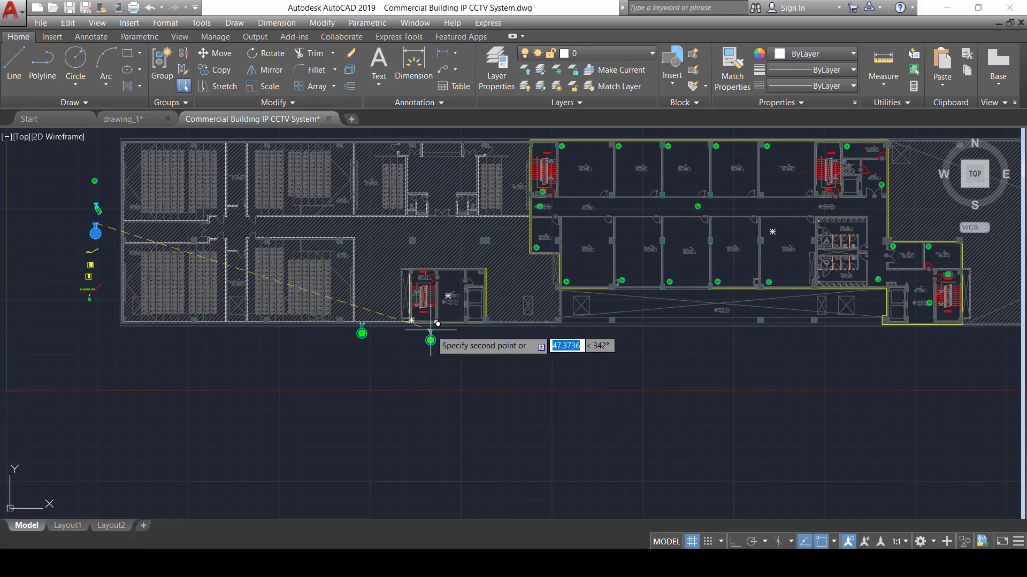
key("Escape")
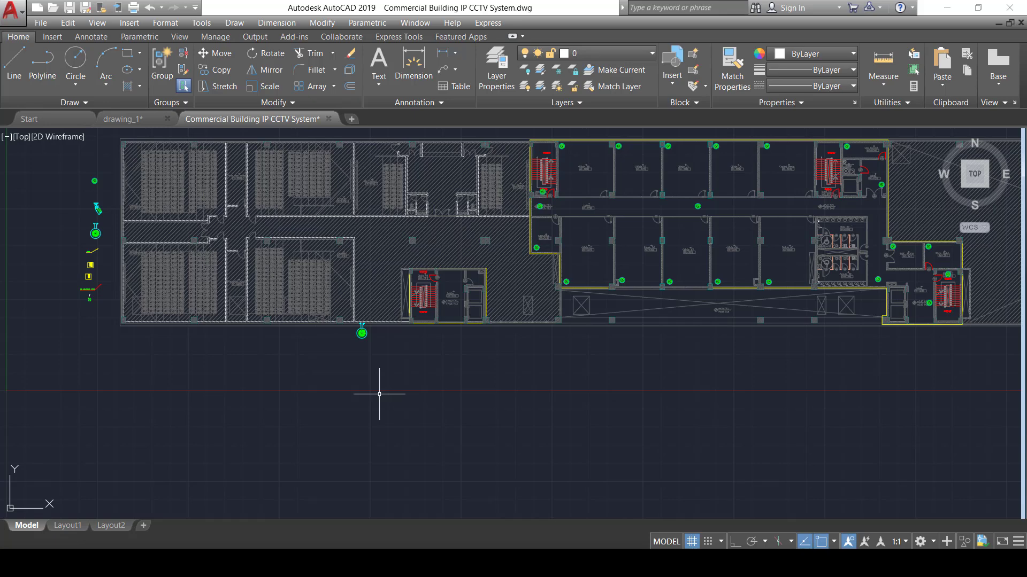
Step: Copy the bullet camera by its bracket's top midpoint onto the building's southwest corner column, on the south exterior wall
scroll(63, 184, "up", 3)
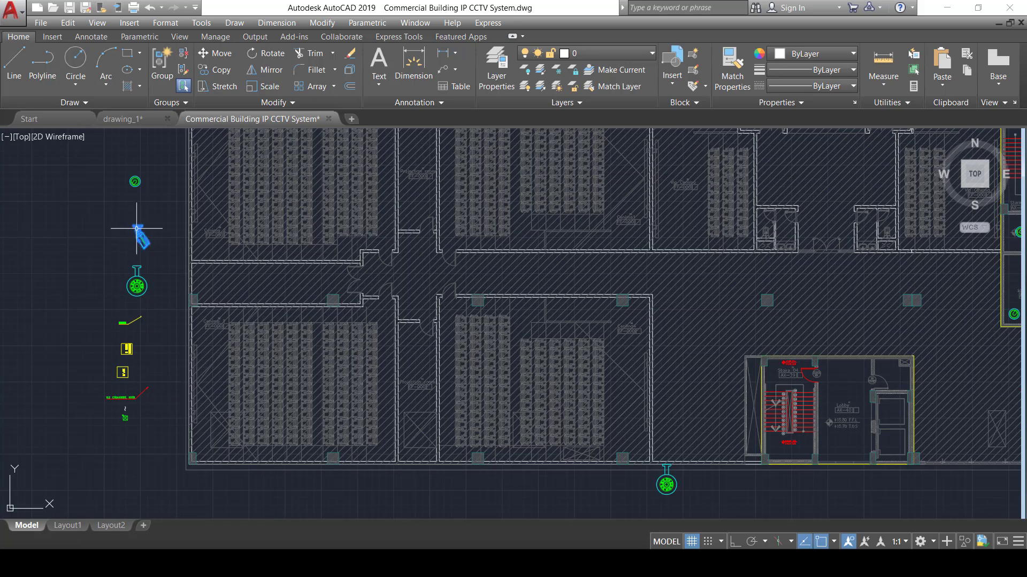
scroll(136, 229, "up", 2)
left_click(138, 226)
key("Return")
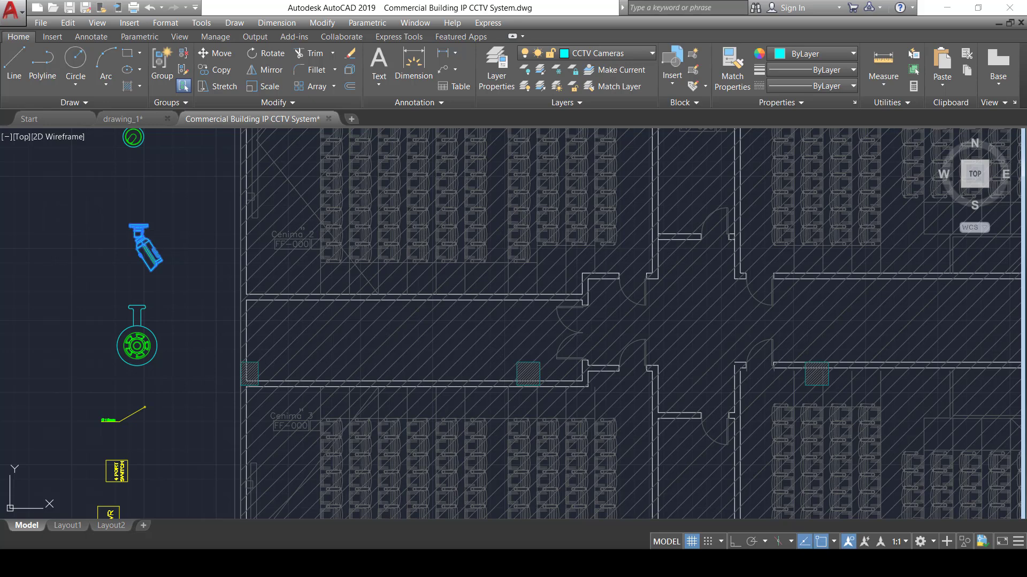
scroll(144, 228, "up", 2)
left_click(144, 228)
scroll(286, 304, "down", 6)
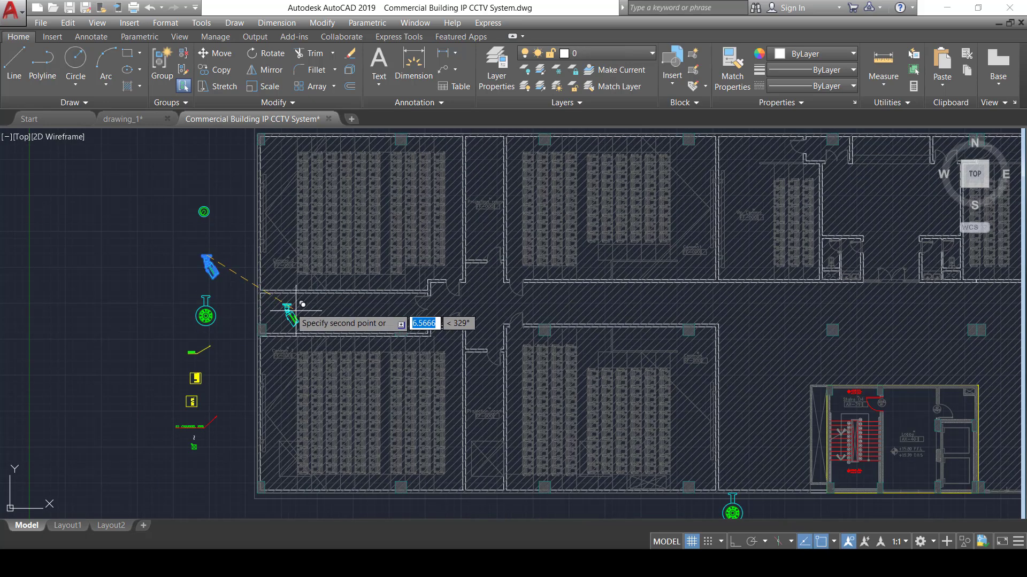
scroll(321, 391, "up", 4)
scroll(333, 384, "up", 3)
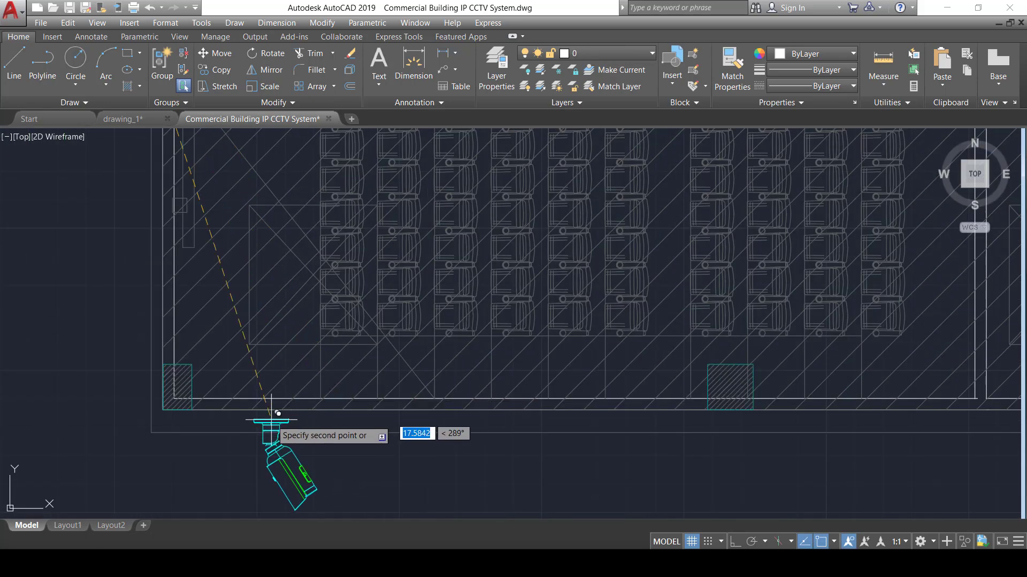
Step: Place another bullet camera copy under the south wall column east of Lobby AX-40, where the hatched area ends, and finish copying
scroll(342, 395, "down", 5)
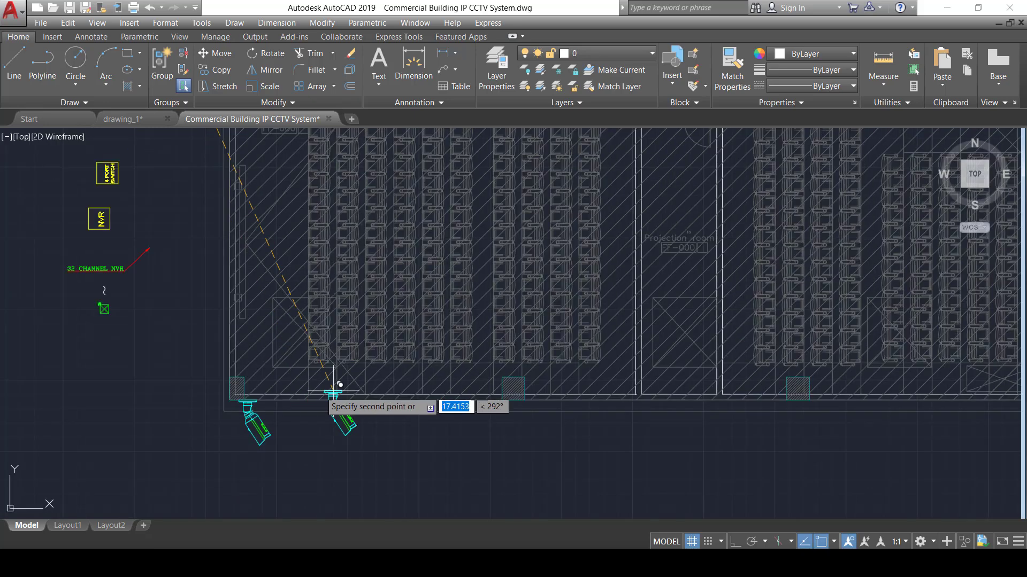
scroll(382, 378, "up", 6)
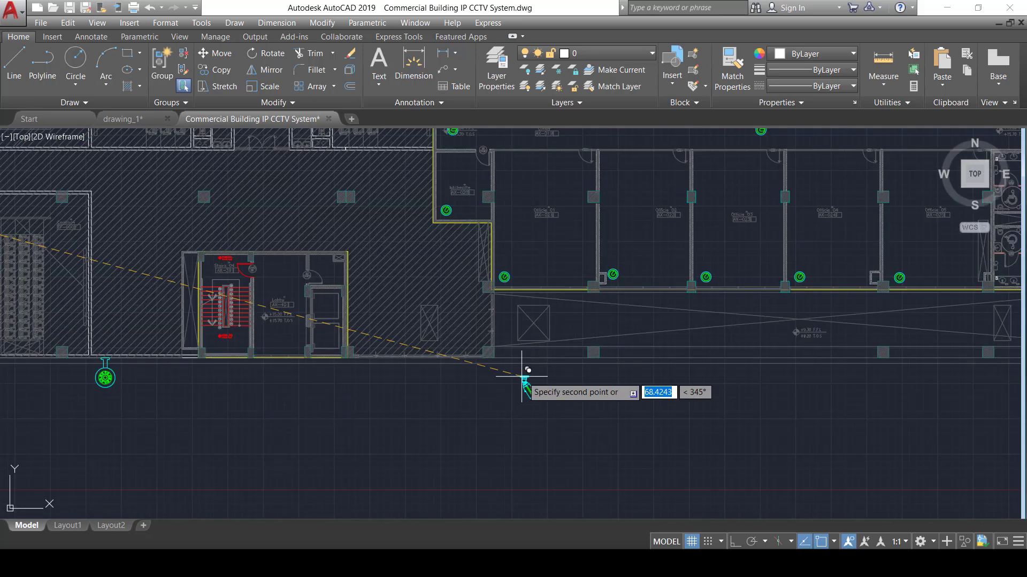
left_click(448, 308)
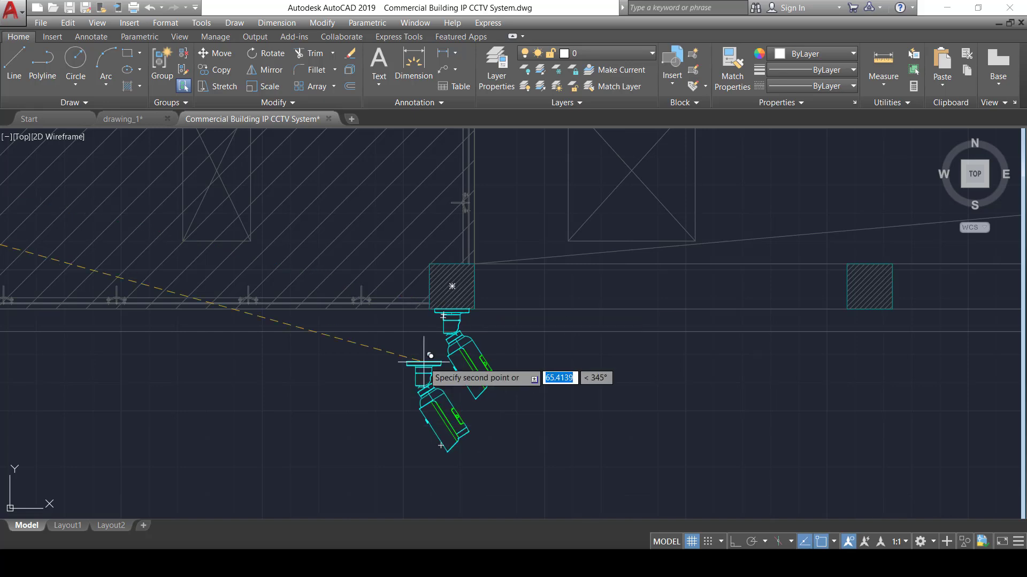
scroll(422, 361, "down", 3)
key("Escape")
Step: Mirror that bullet camera about a vertical line through its bracket's midpoint, erasing the source so that it faces southwest
left_click(441, 357)
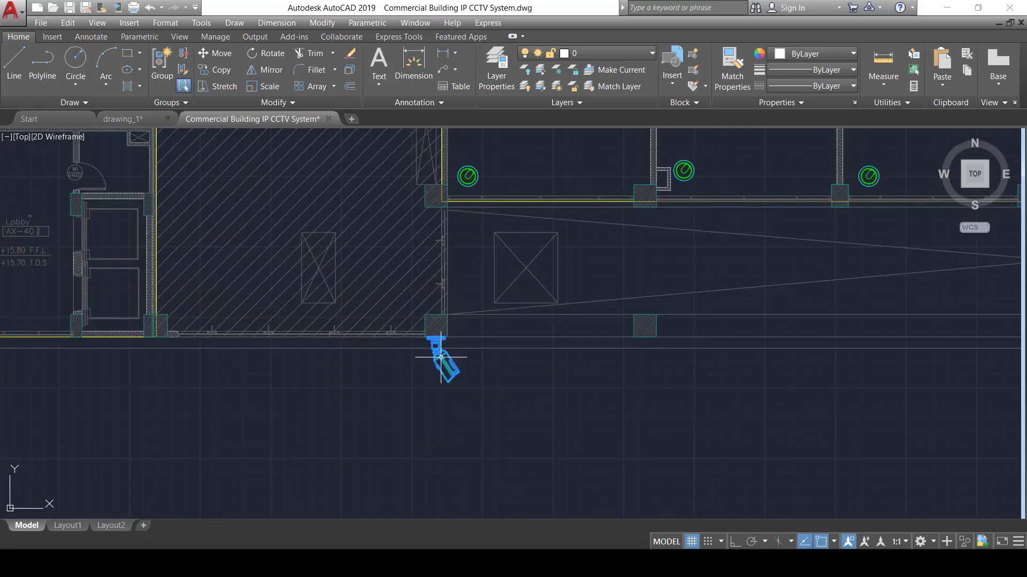
scroll(443, 335, "down", 5)
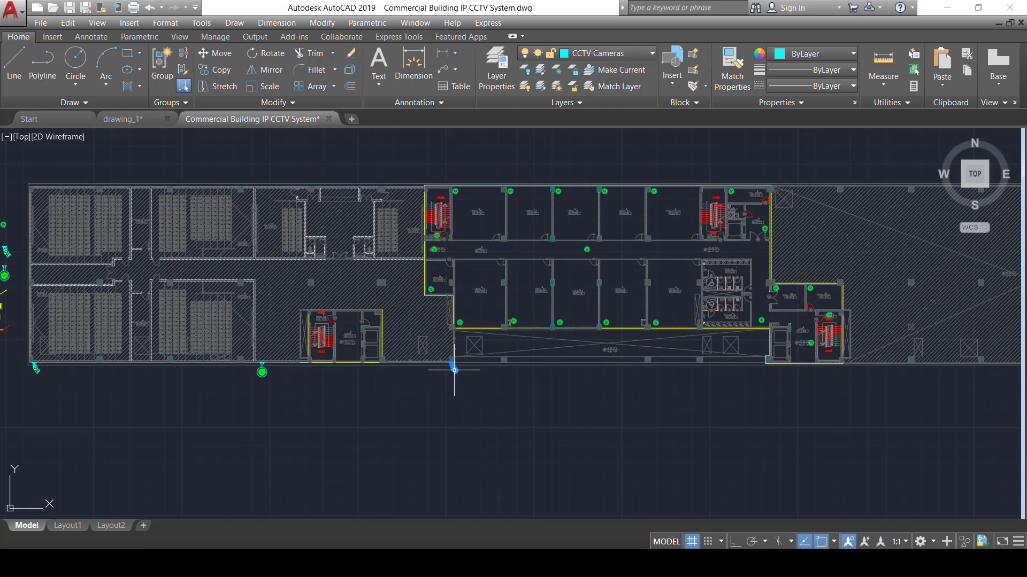
scroll(455, 368, "up", 6)
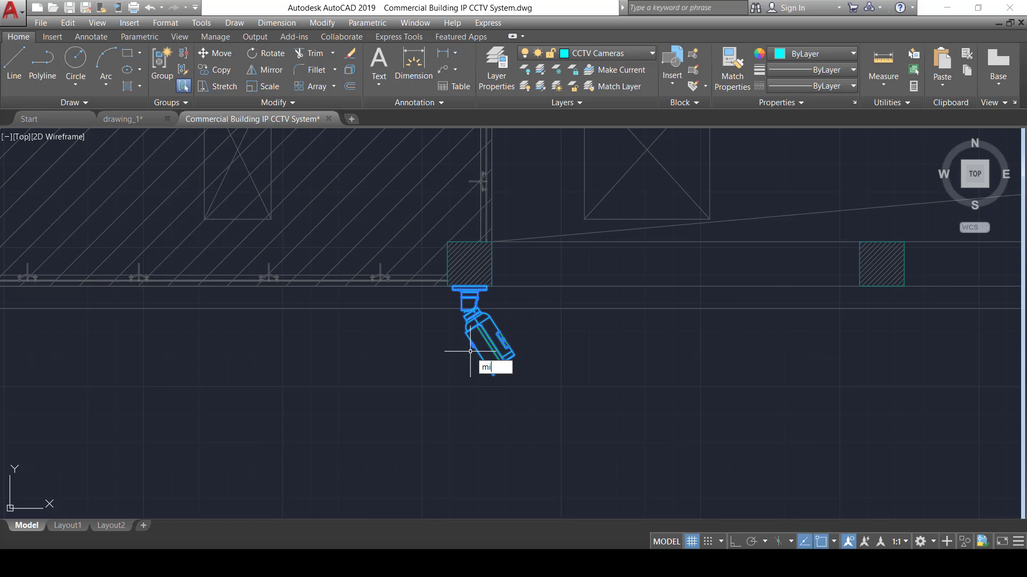
key("Return")
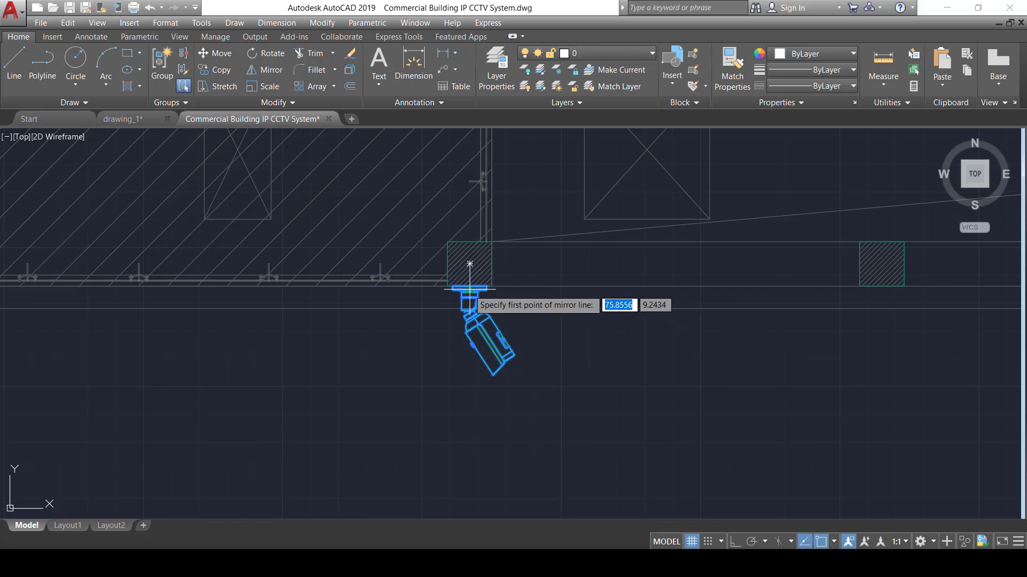
left_click(470, 289)
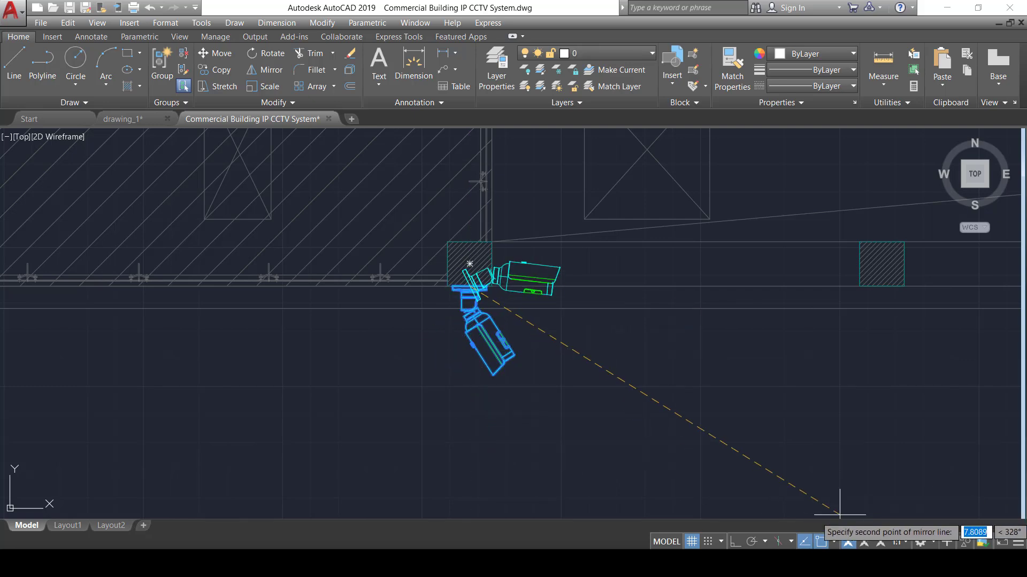
key("F8")
scroll(466, 416, "down", 3)
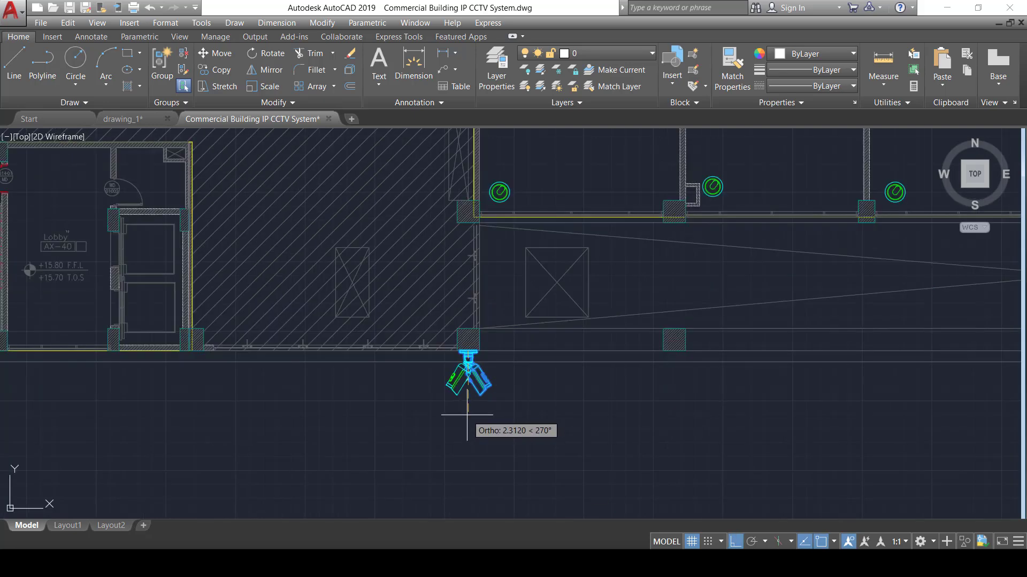
left_click(468, 415)
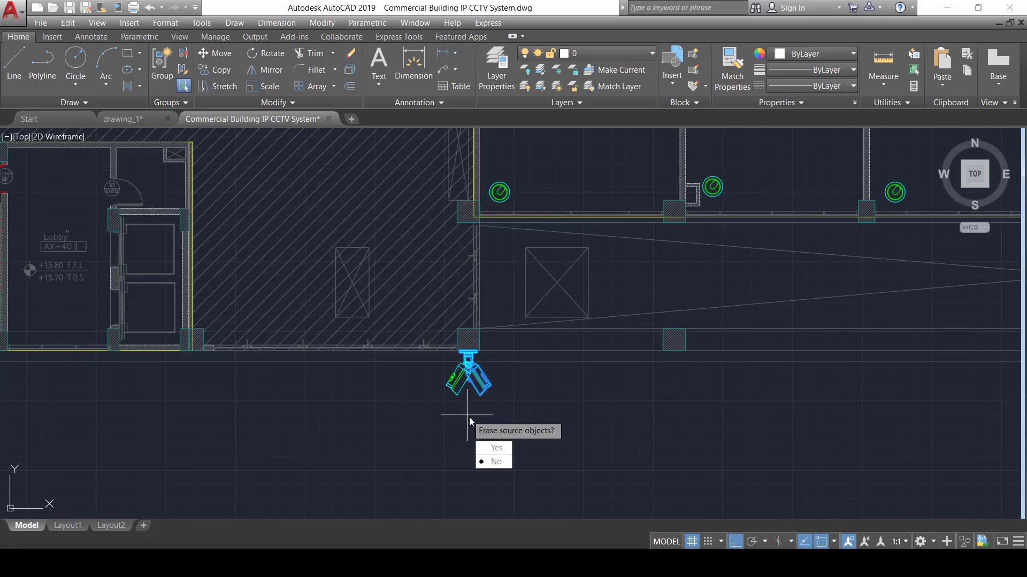
key("Escape")
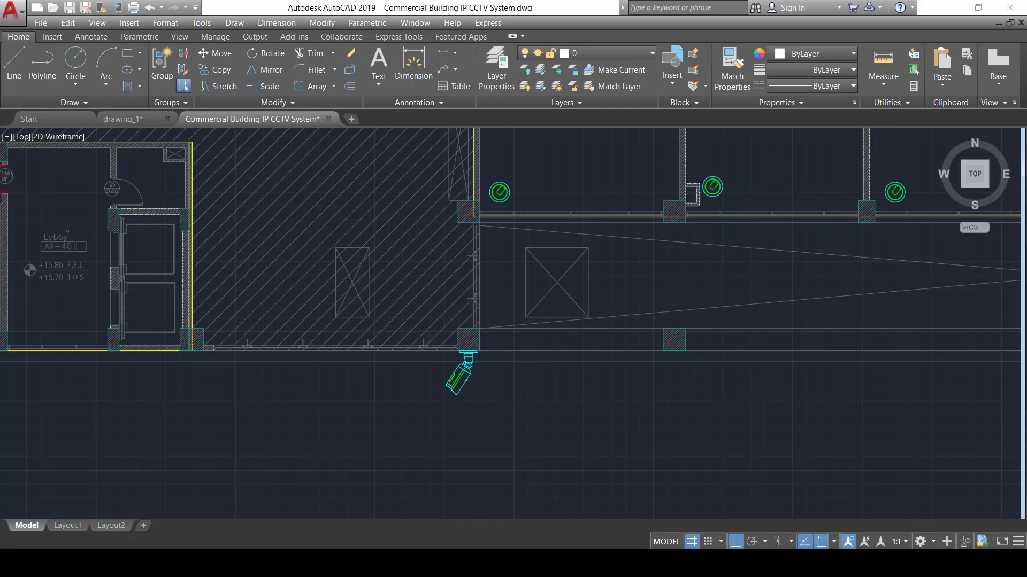
Step: Examine the camera positions along the south exterior wall, from the cinema corner to the office section and eastern stairs
scroll(470, 417, "down", 6)
scroll(712, 408, "up", 3)
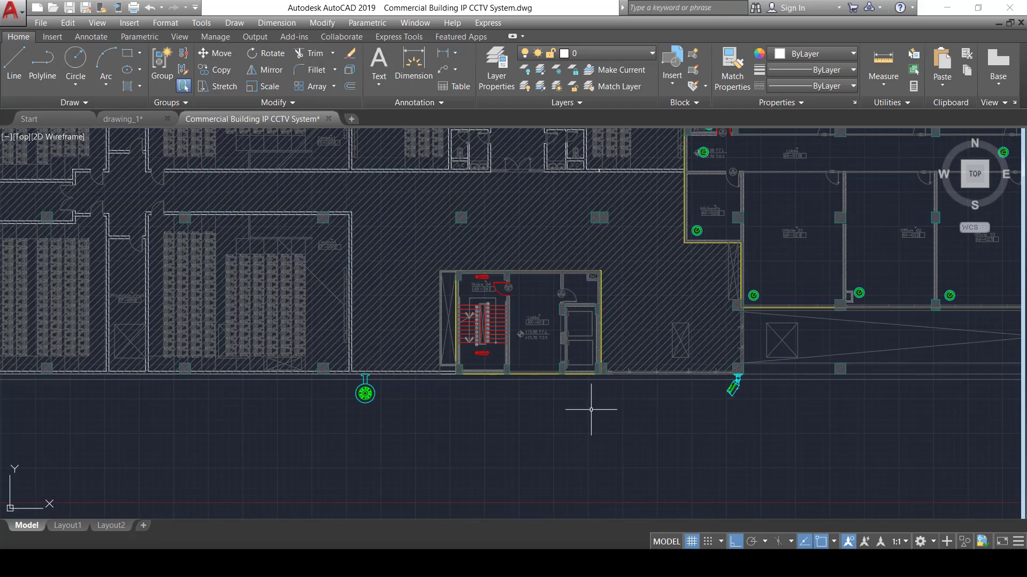
middle_click_drag(489, 415, 639, 412)
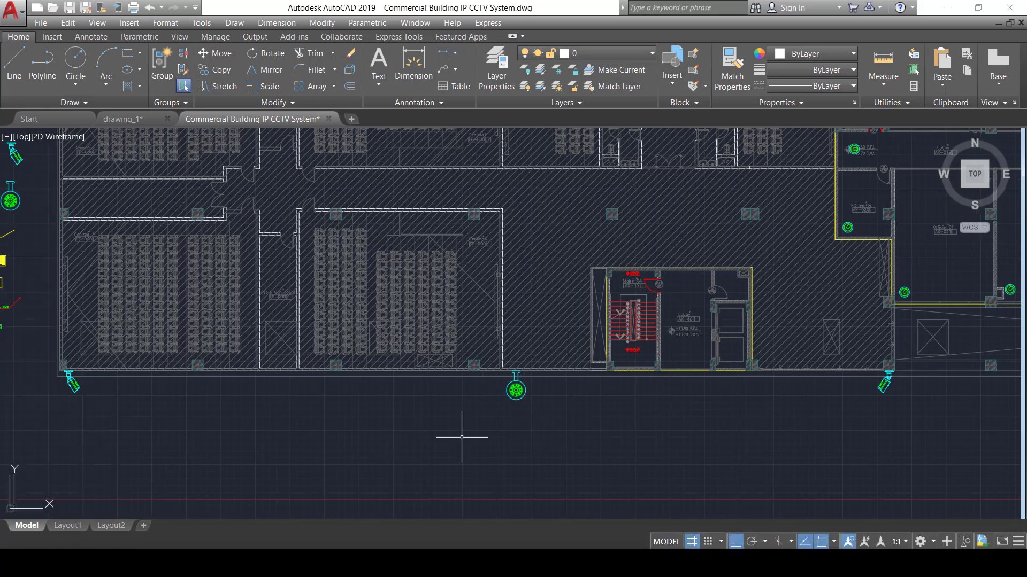
scroll(415, 396, "down", 3)
scroll(554, 408, "up", 3)
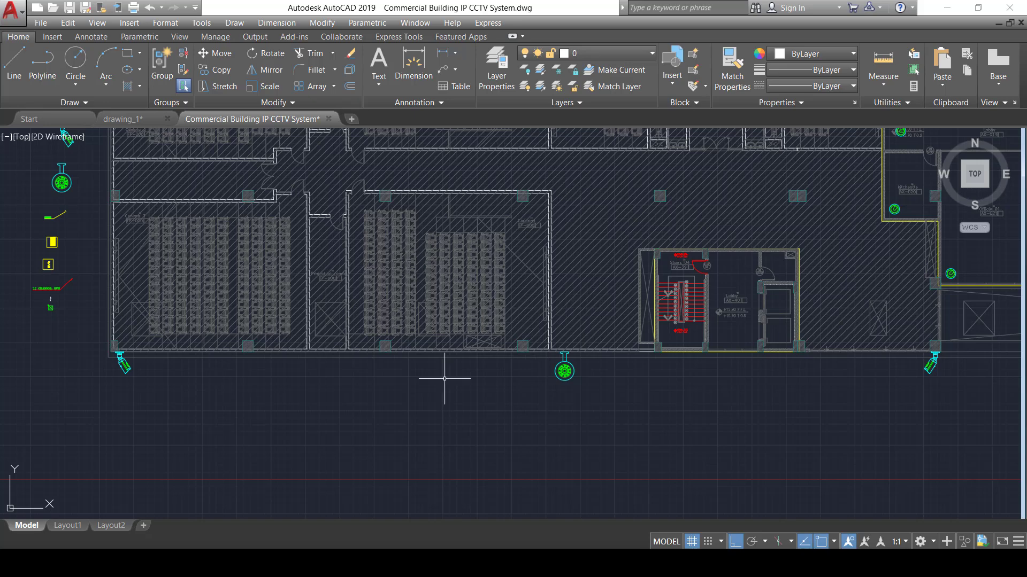
middle_click_drag(460, 412, 340, 417)
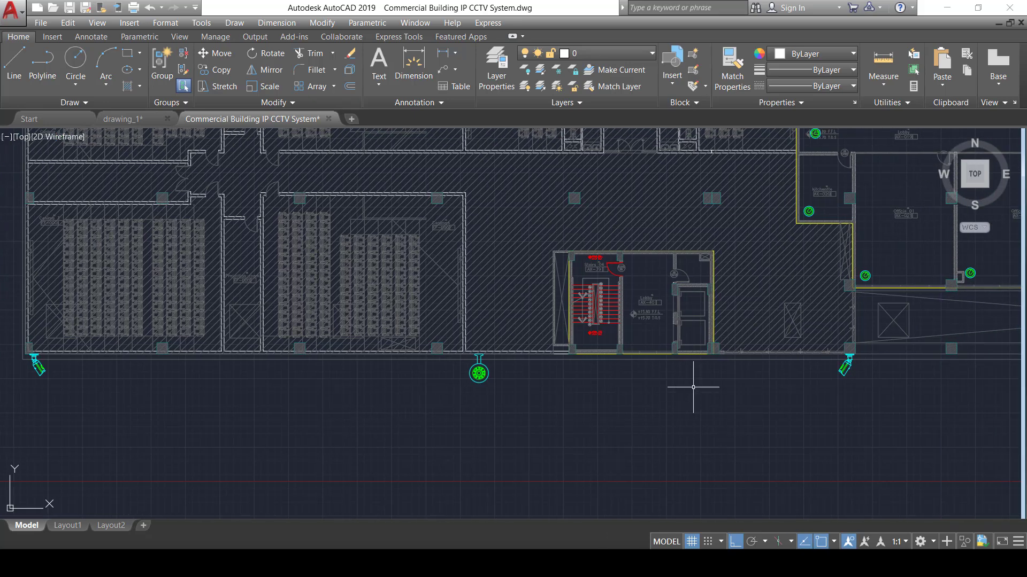
scroll(585, 362, "down", 3)
middle_click_drag(584, 362, 487, 377)
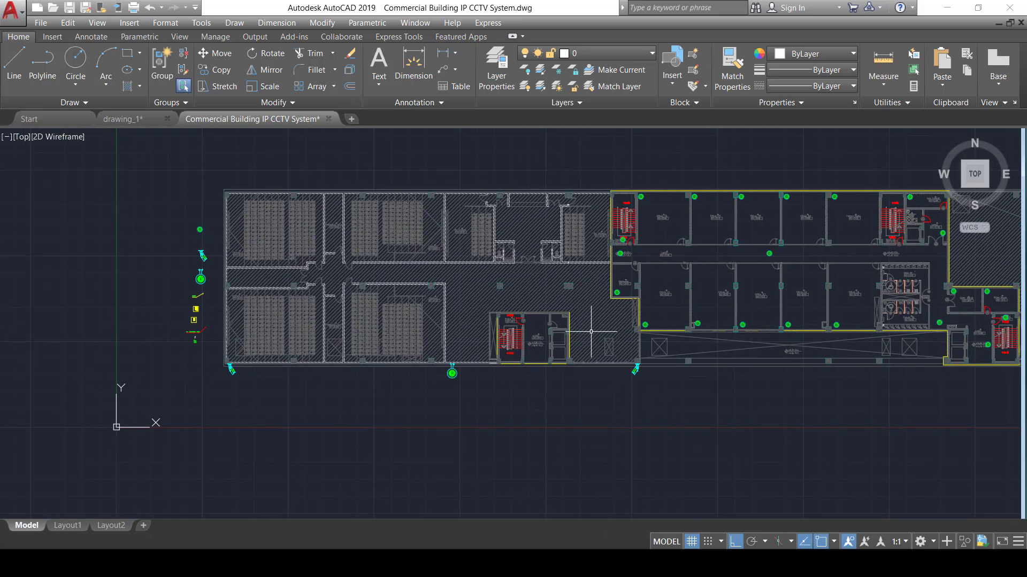
middle_click_drag(615, 394, 411, 394)
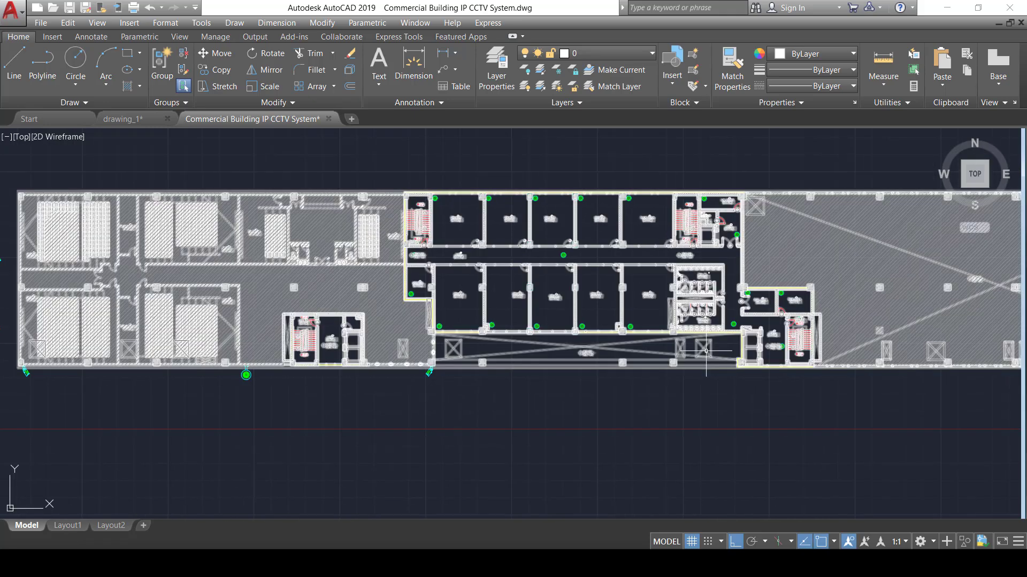
scroll(715, 347, "up", 3)
scroll(578, 392, "down", 3)
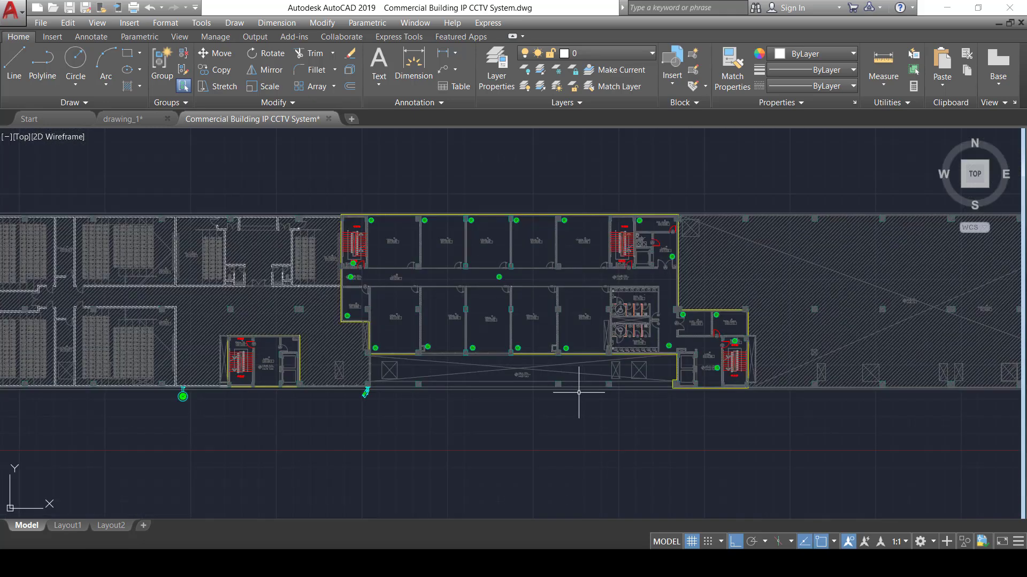
Step: Copy the bracket-mounted camera by its bracket's top midpoint onto the office block's south wall at the column between Offices 03 and 04, with Ortho off
middle_click_drag(493, 386, 686, 383)
scroll(377, 383, "up", 3)
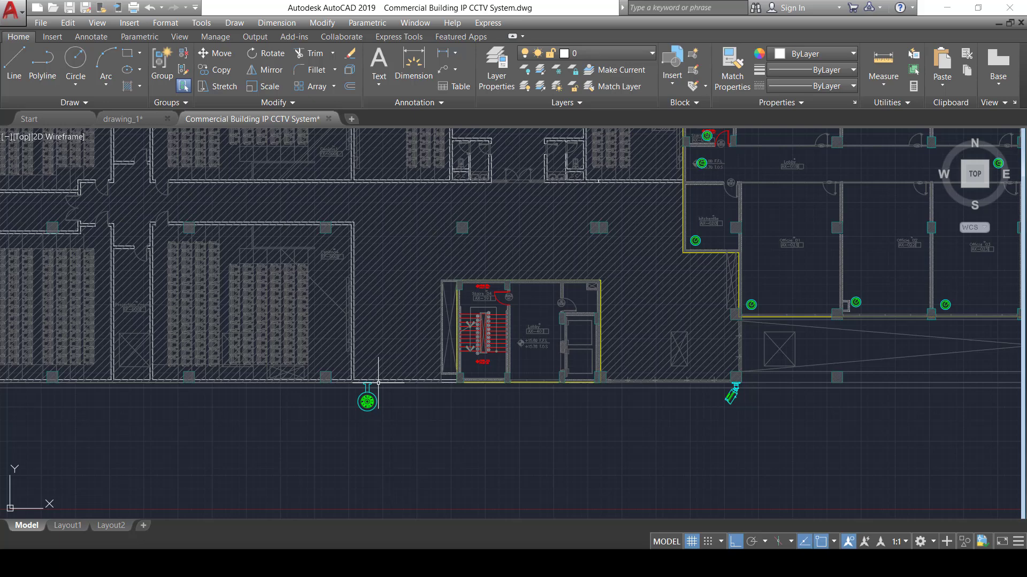
left_click(367, 410)
type("co")
key("Return")
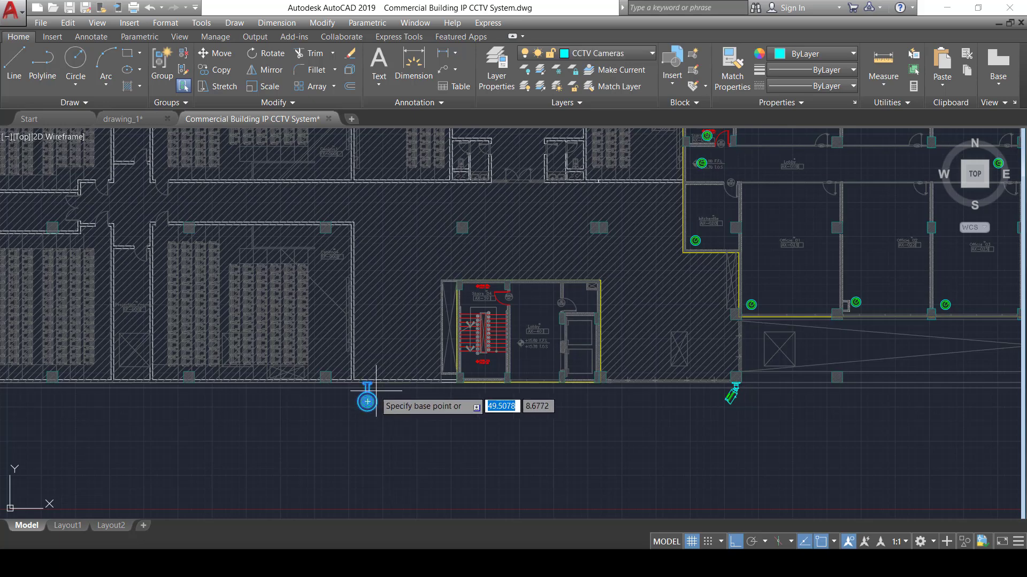
scroll(364, 385, "up", 3)
left_click(382, 383)
scroll(607, 434, "down", 5)
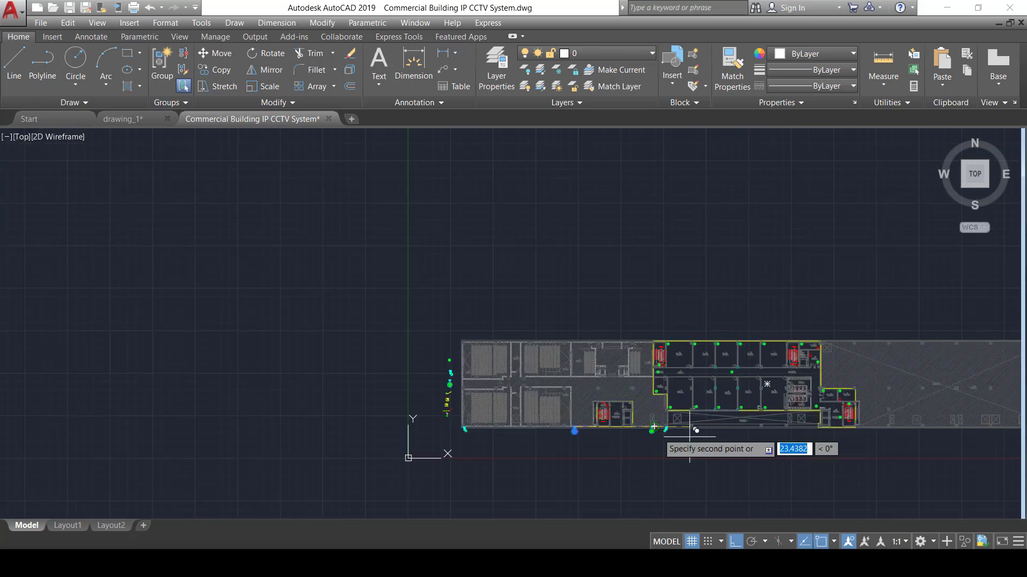
middle_click_drag(612, 442, 514, 446)
left_click(737, 541)
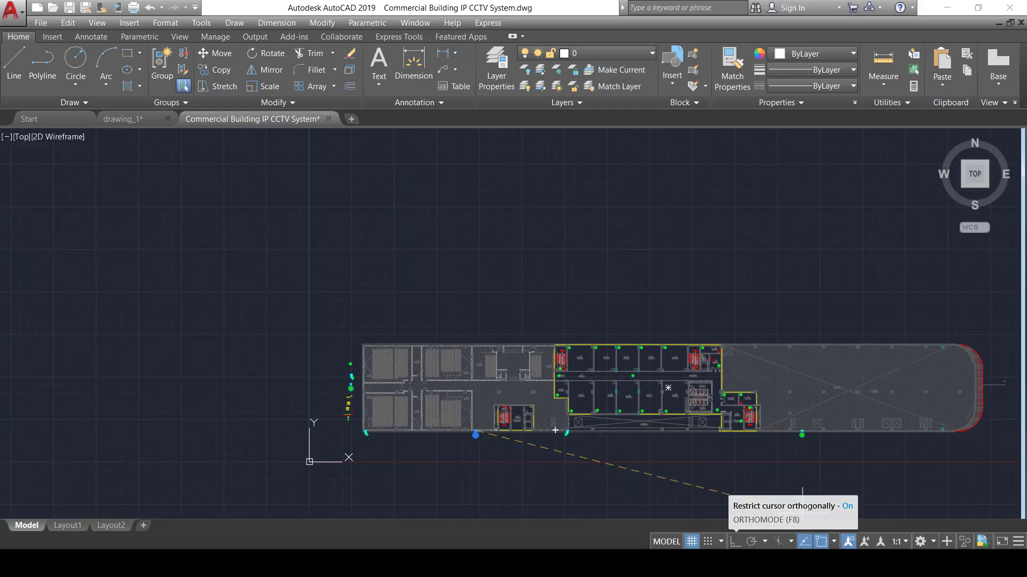
scroll(660, 433, "up", 5)
scroll(588, 331, "up", 2)
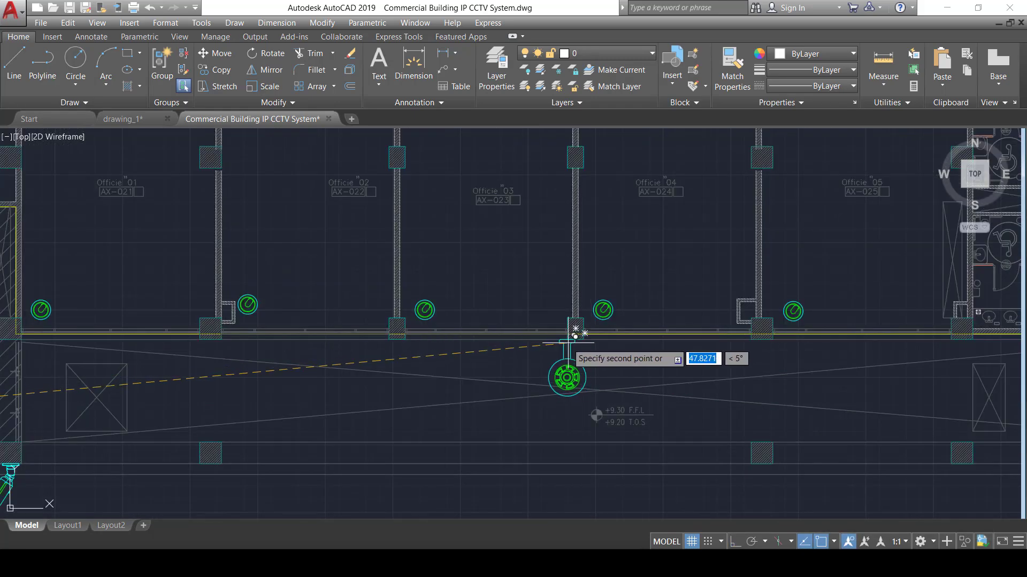
scroll(573, 328, "up", 5)
scroll(588, 337, "down", 5)
scroll(647, 390, "down", 3)
middle_click_drag(685, 412, 528, 408)
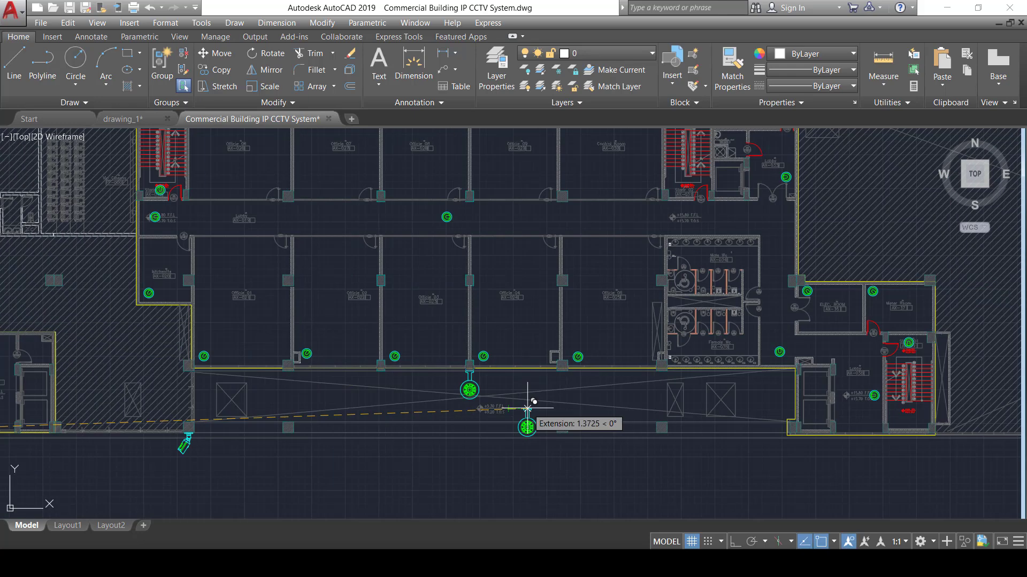
key("Escape")
Step: Copy the mirrored bullet camera by its bracket's top midpoint about 45.1 units east, onto the south wall at the eastern lift shaft's corner column
scroll(528, 408, "down", 3)
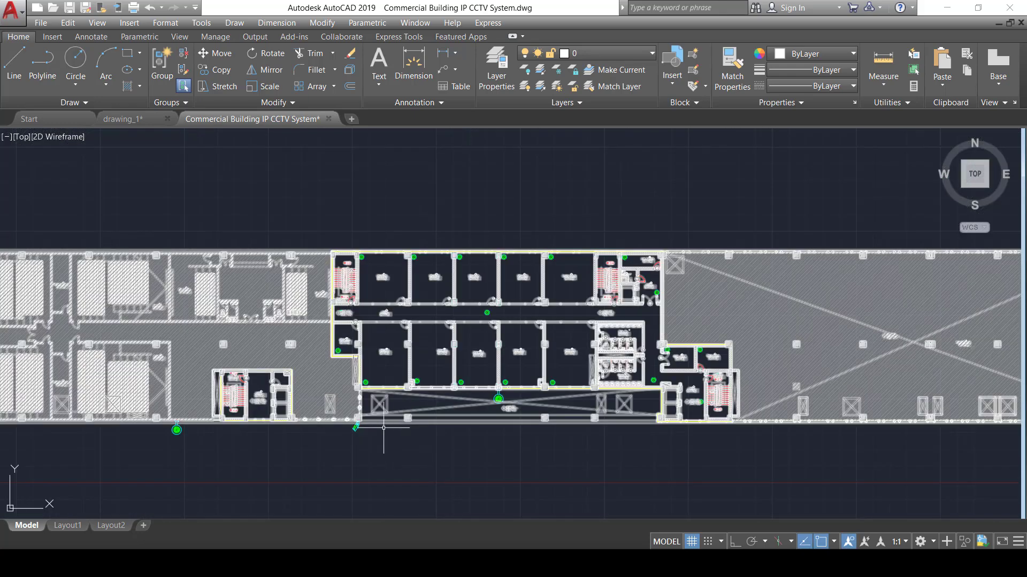
scroll(357, 428, "up", 5)
left_click(334, 421)
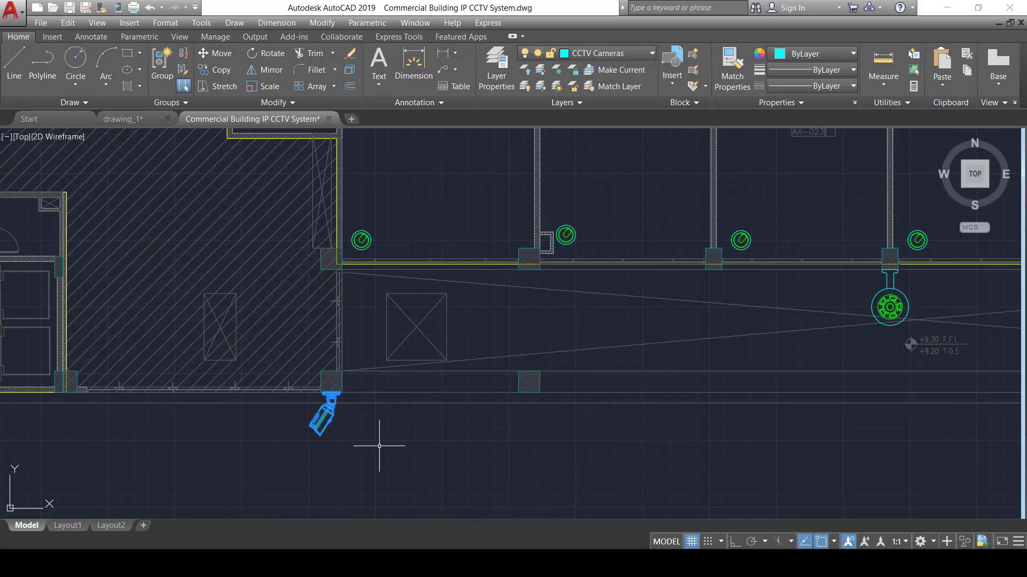
type("co")
key("Return")
scroll(383, 414, "up", 3)
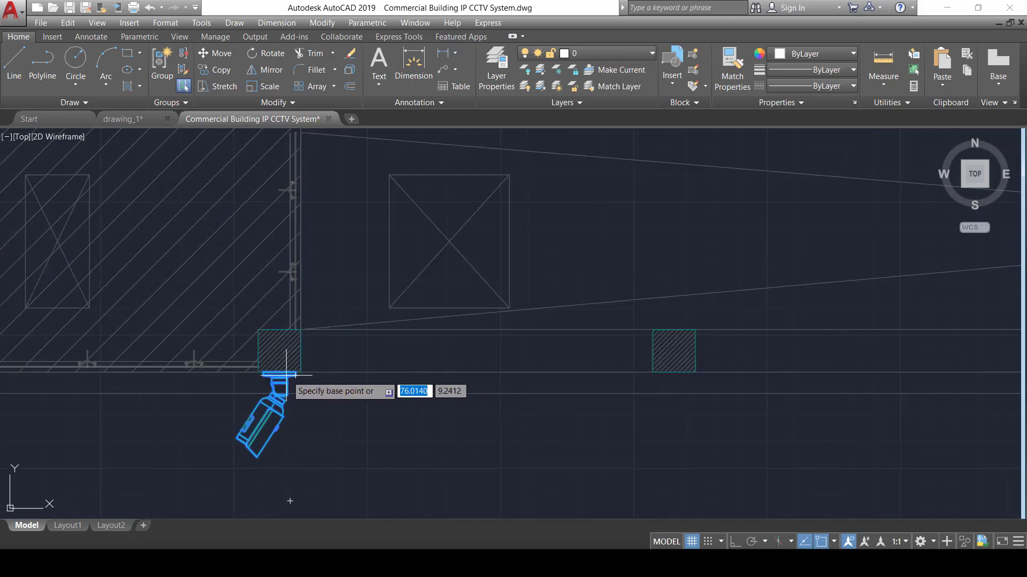
left_click(279, 373)
scroll(501, 416, "down", 6)
scroll(733, 401, "up", 8)
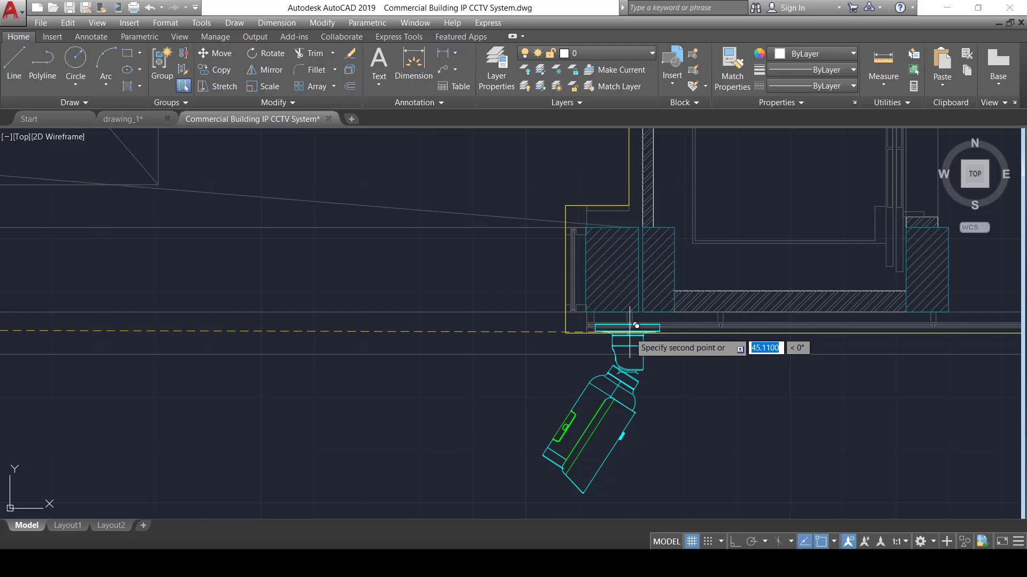
left_click(636, 327)
scroll(613, 388, "down", 8)
key("Escape")
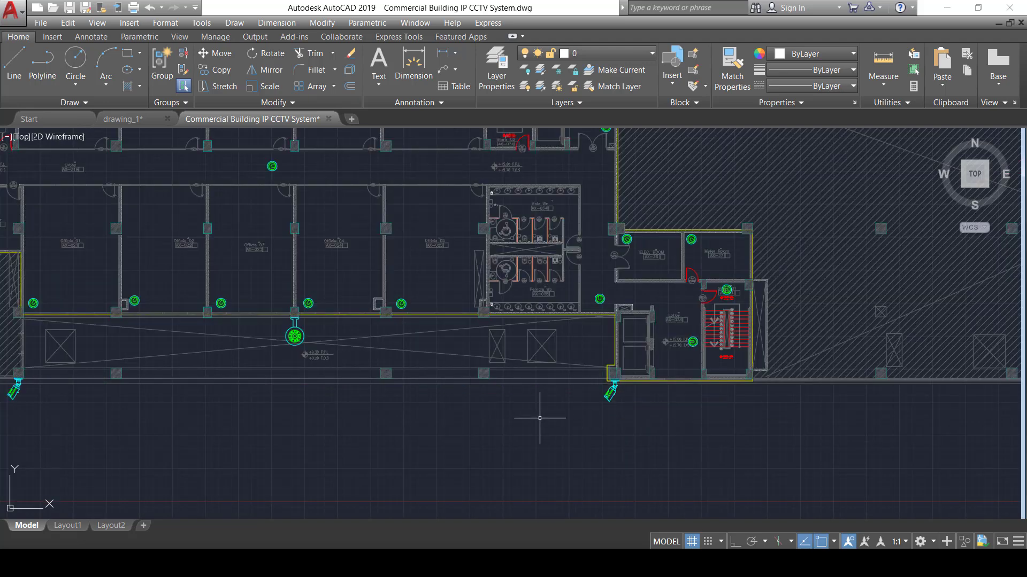
Step: Move the southwest-facing bullet camera by its bracket's top midpoint west along the south wall, to just west of the column between the cinema and office sections
middle_click_drag(413, 434, 751, 409)
scroll(397, 360, "up", 3)
mouse_move(313, 376)
middle_mouse_down()
mouse_move(440, 369)
mouse_move(500, 381)
middle_mouse_up()
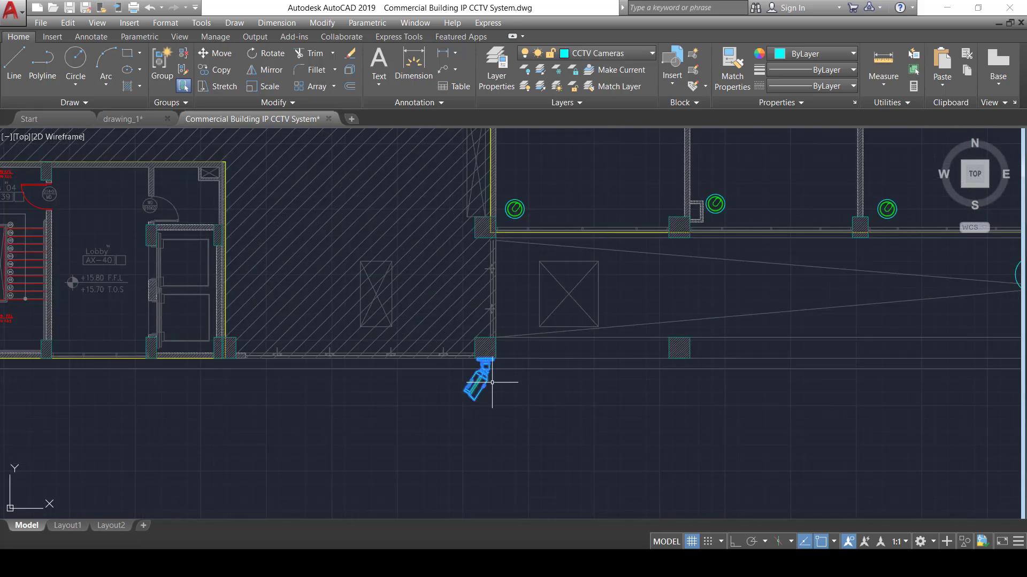
type("m")
key("space")
scroll(461, 360, "up", 5)
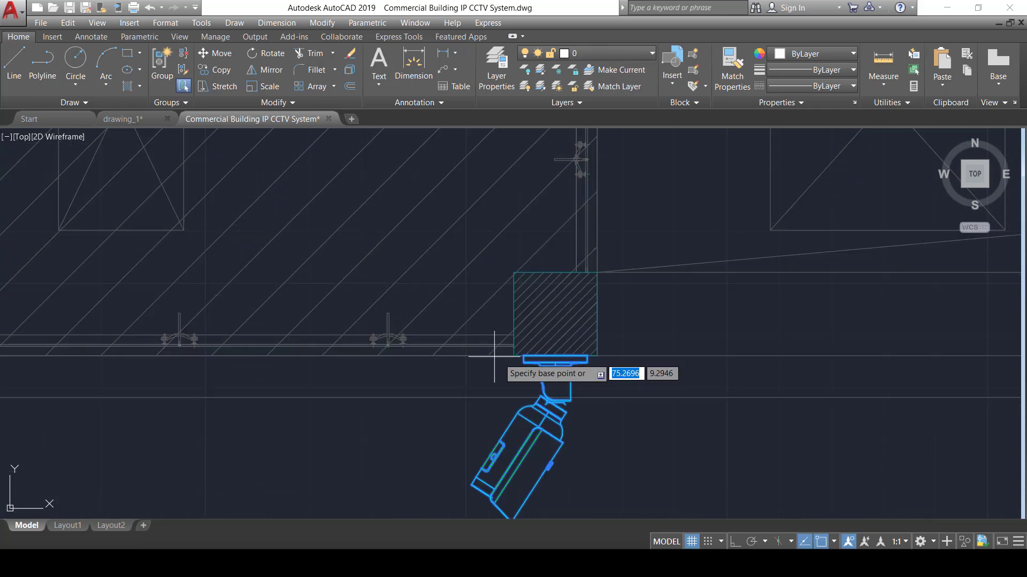
left_click(555, 356)
left_click(468, 356)
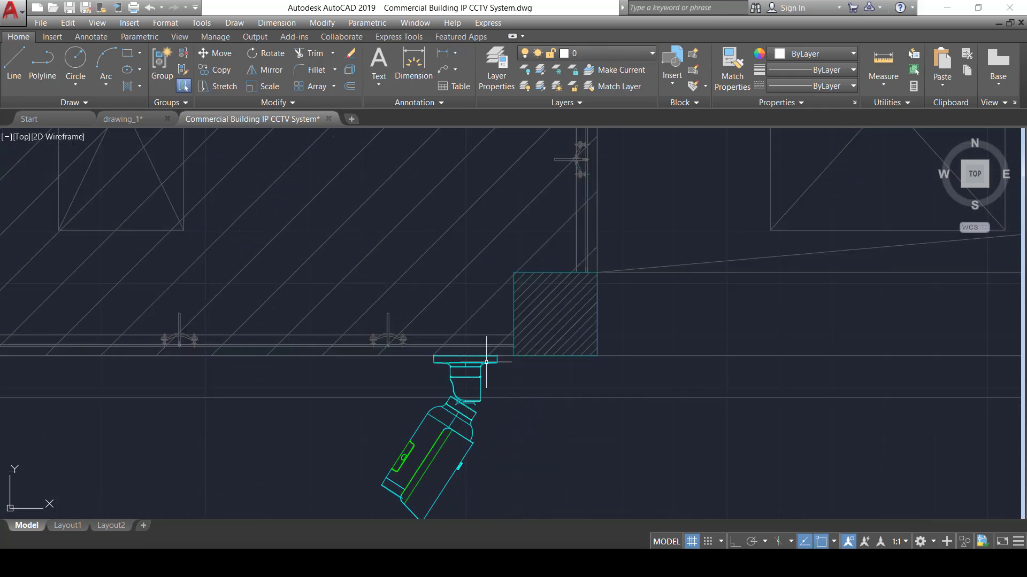
scroll(494, 369, "down", 5)
scroll(234, 382, "down", 3)
Step: Copy the southeast-facing bullet camera from the cinema's southwest corner about 59.5 units east, onto the column beside the southwest-facing camera
middle_click_drag(151, 394, 343, 393)
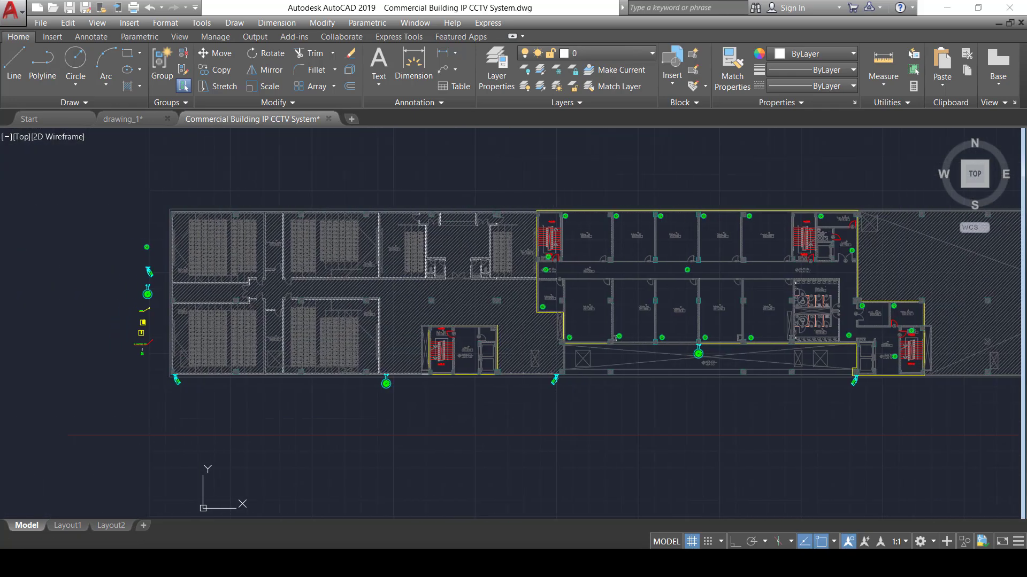
scroll(174, 383, "up", 3)
left_click(179, 375)
scroll(173, 383, "up", 4)
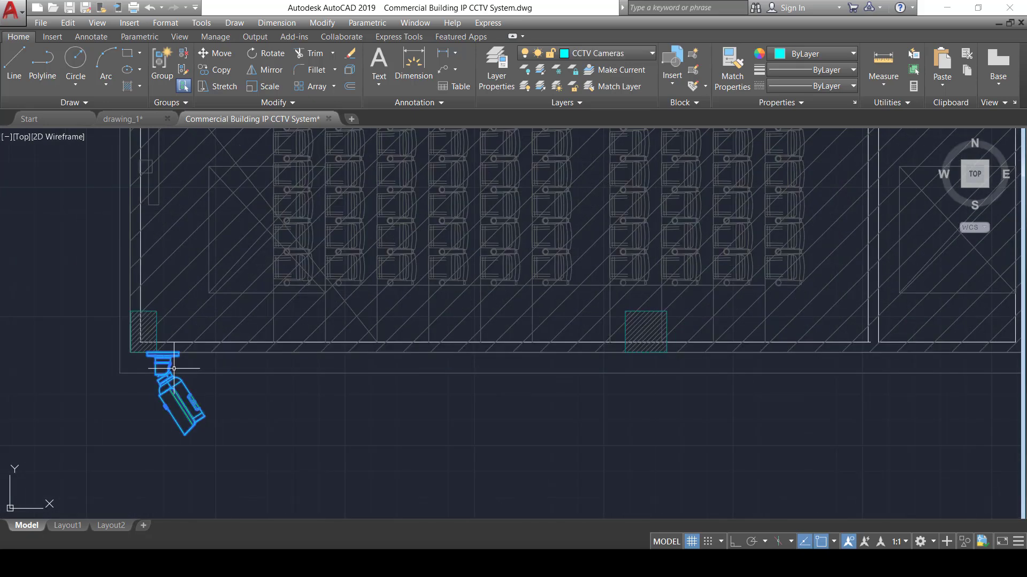
type("o")
key("Return")
scroll(179, 369, "up", 3)
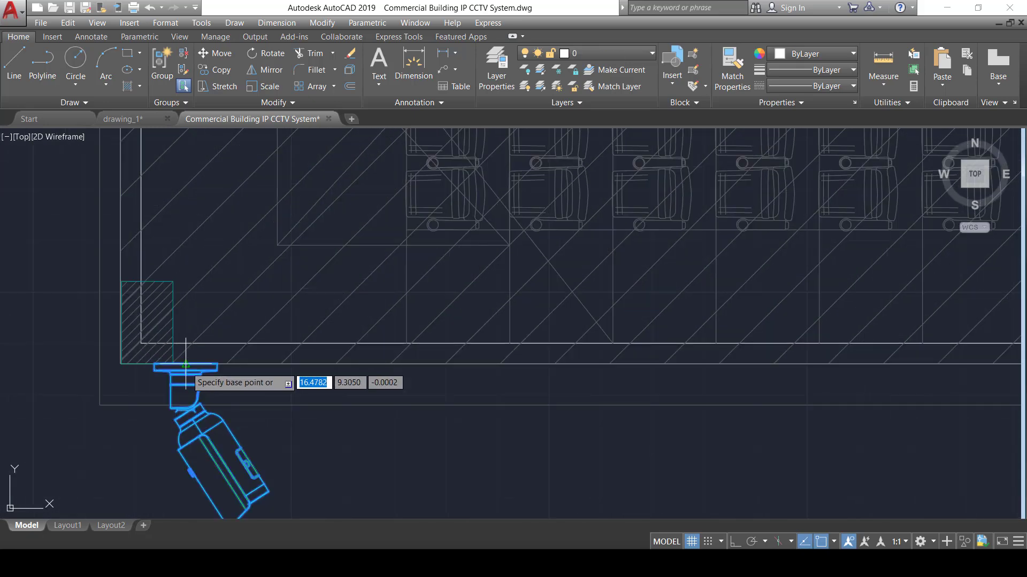
left_click(192, 357)
scroll(225, 364, "down", 5)
scroll(463, 405, "down", 3)
scroll(236, 408, "up", 3)
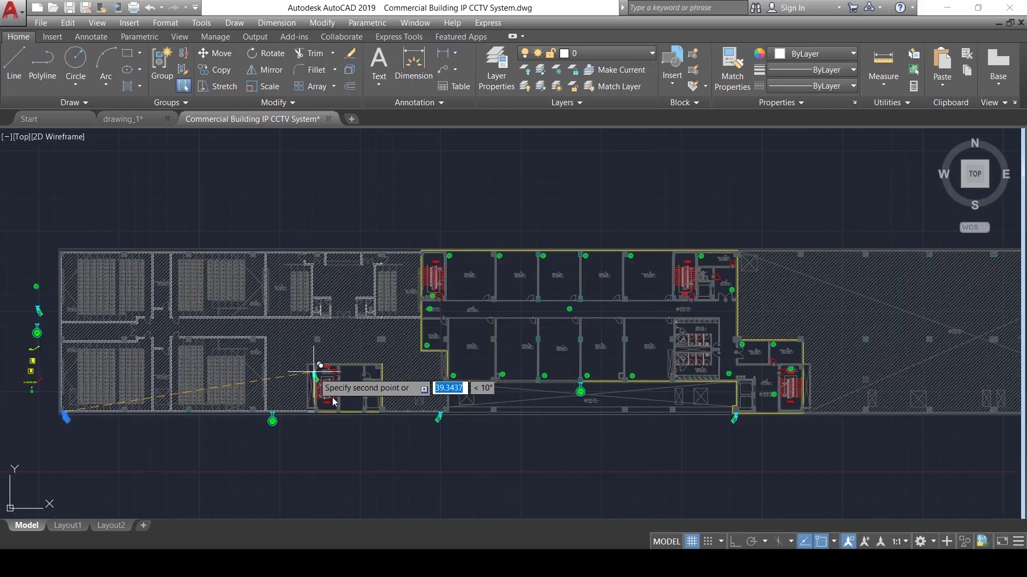
scroll(474, 427, "up", 4)
scroll(486, 397, "up", 2)
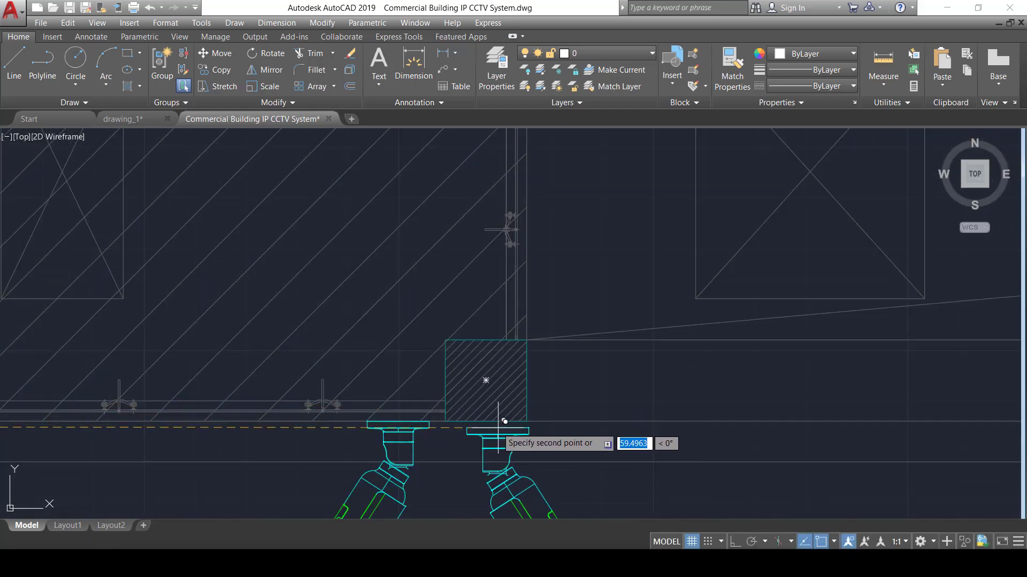
left_click(493, 421)
scroll(530, 415, "down", 5)
scroll(593, 407, "down", 2)
middle_click_drag(537, 403, 319, 395)
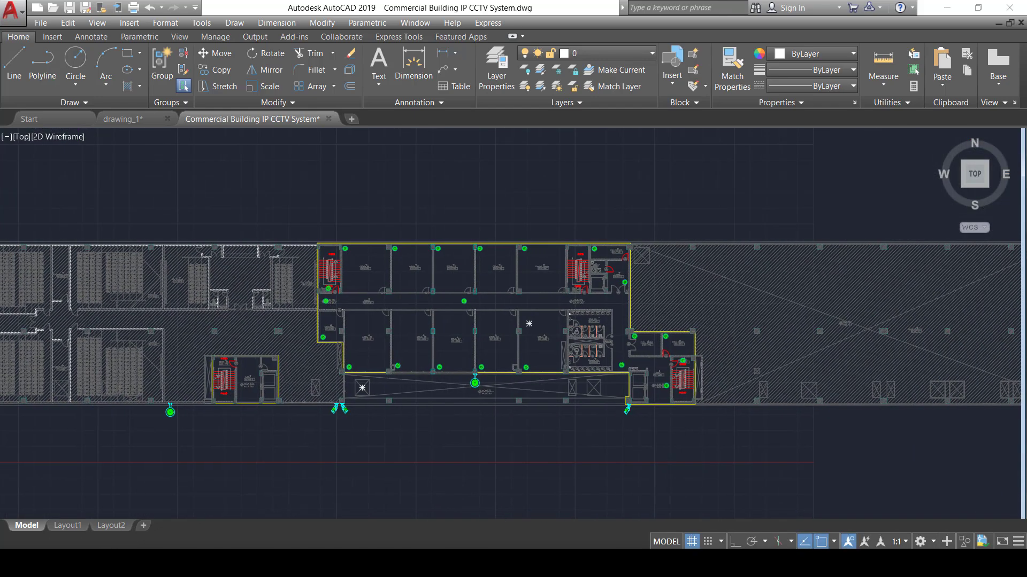
scroll(499, 391, "up", 2)
key("Escape")
Step: Examine the south exterior wall from the office block to the building's rounded east end
scroll(501, 390, "down", 3)
middle_click_drag(505, 407, 397, 403)
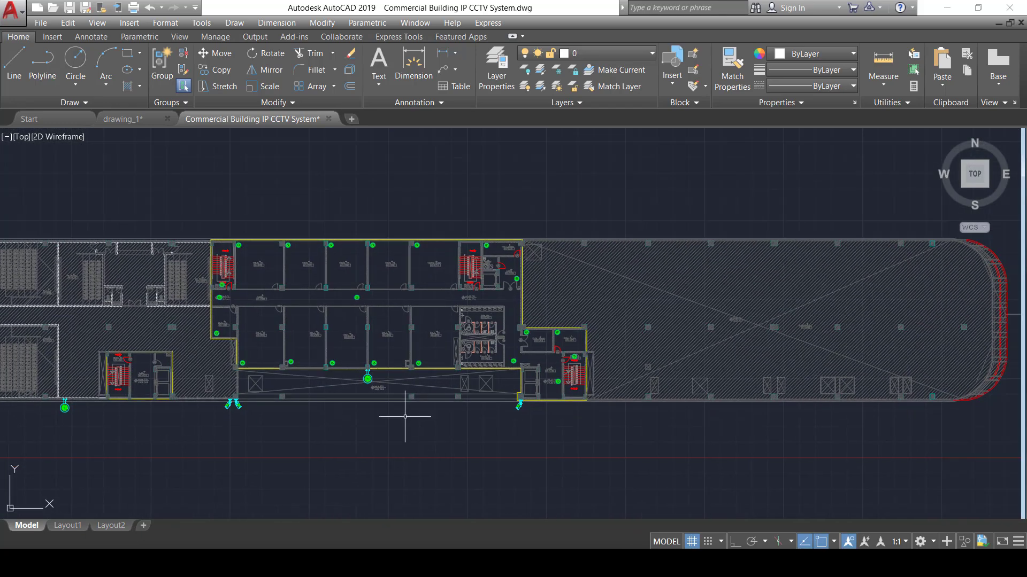
scroll(466, 382, "up", 3)
scroll(461, 394, "down", 6)
middle_click_drag(475, 409, 269, 401)
scroll(388, 413, "up", 6)
scroll(439, 381, "down", 6)
middle_click_drag(420, 364, 440, 415)
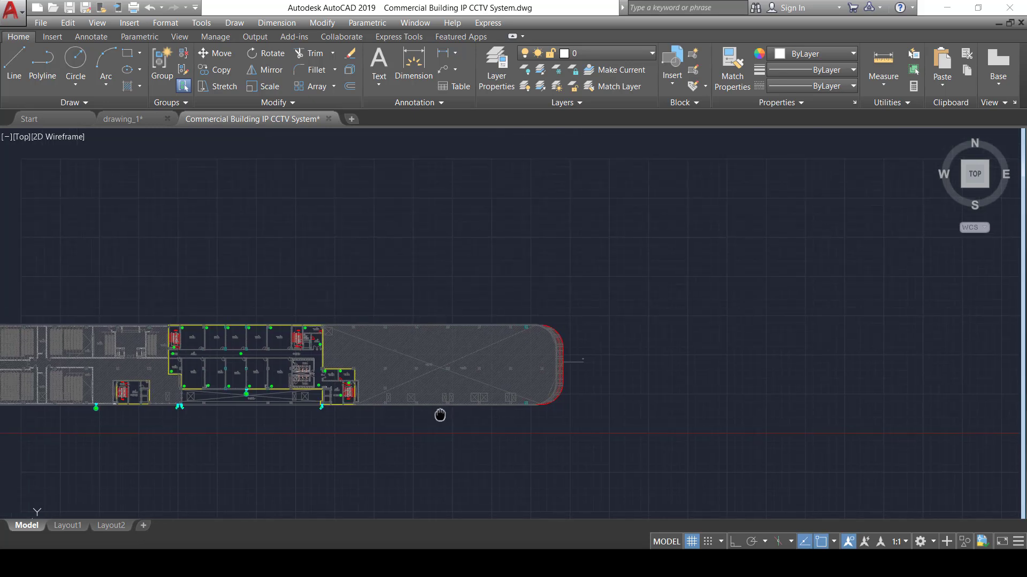
Step: Copy the bracket-mounted camera from the office block by its bracket's top midpoint onto the hatched eastern section's south wall, at the paired columns
scroll(238, 397, "up", 3)
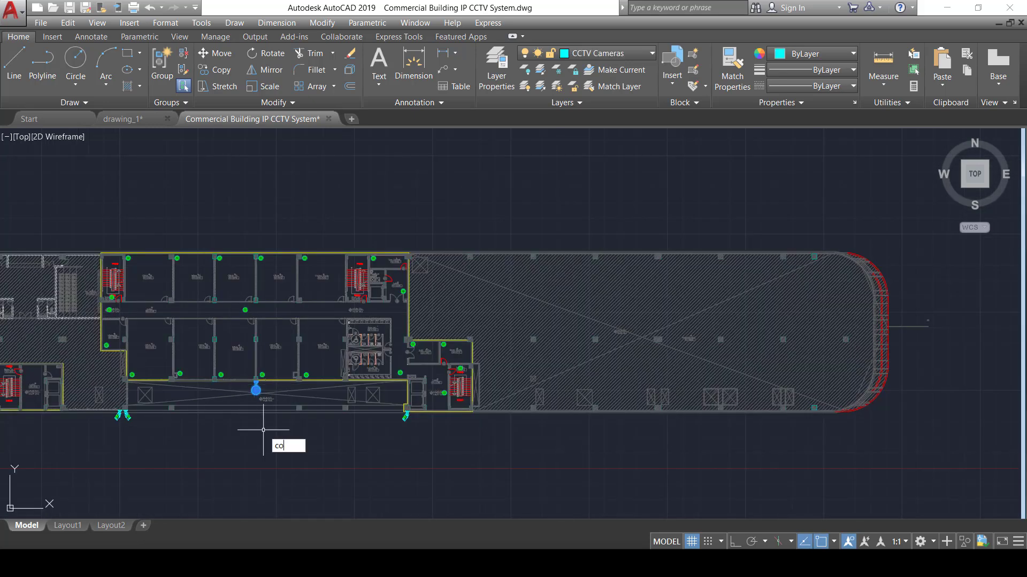
key("Return")
scroll(257, 407, "up", 3)
scroll(344, 320, "up", 2)
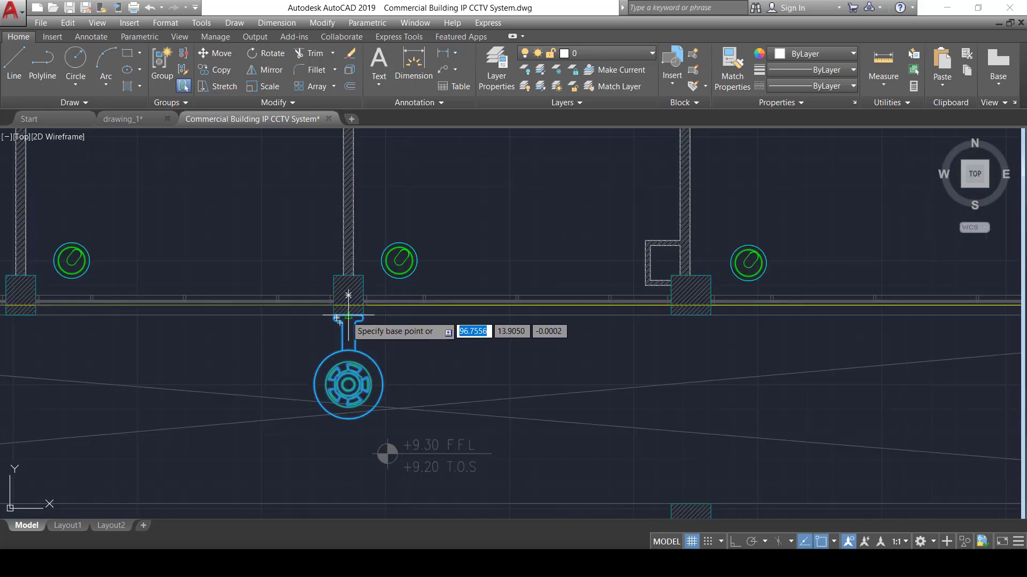
left_click(348, 315)
scroll(449, 381, "down", 3)
scroll(518, 398, "down", 3)
middle_click_drag(529, 412, 68, 390)
middle_click_drag(632, 422, 508, 431)
scroll(514, 435, "up", 2)
scroll(535, 390, "up", 2)
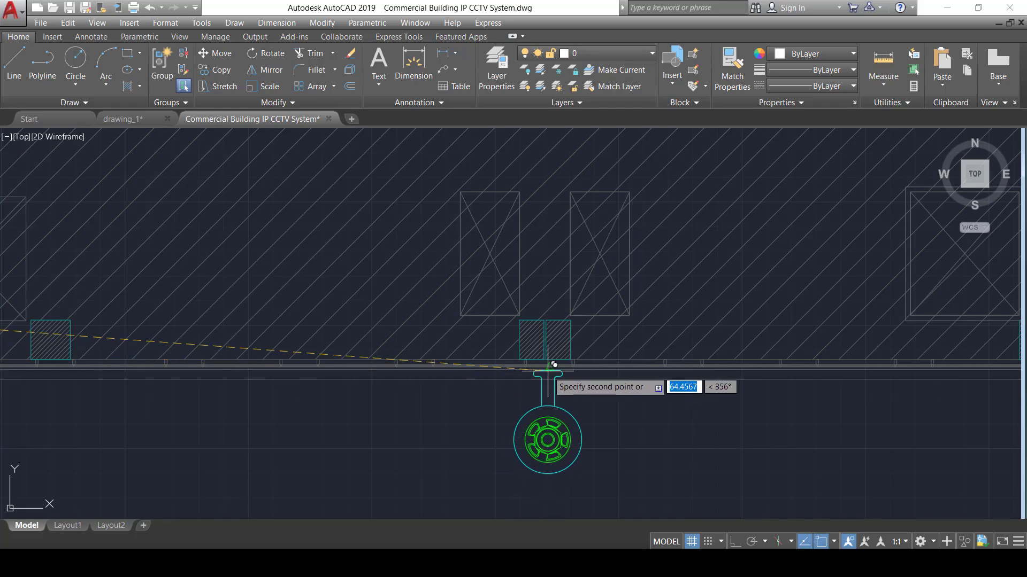
scroll(547, 369, "down", 5)
Step: Copy the southwest-facing bullet camera from the eastern lift shaft about 63.9 units east, just west of the last south-wall column before the rounded corner
scroll(364, 382, "up", 4)
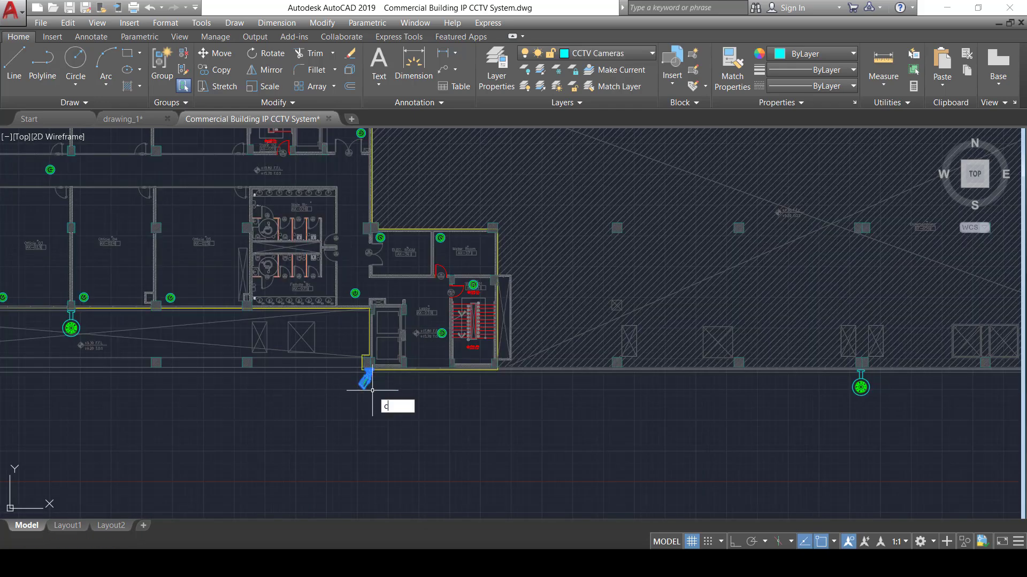
key("Return")
scroll(382, 367, "up", 4)
left_click(324, 365)
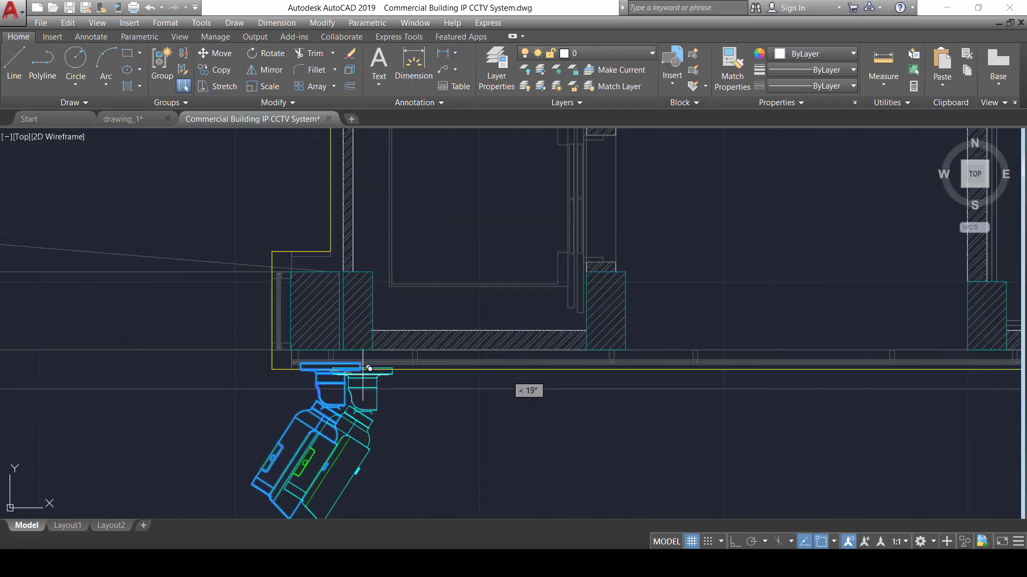
scroll(570, 410, "down", 4)
scroll(593, 439, "down", 4)
scroll(298, 386, "up", 4)
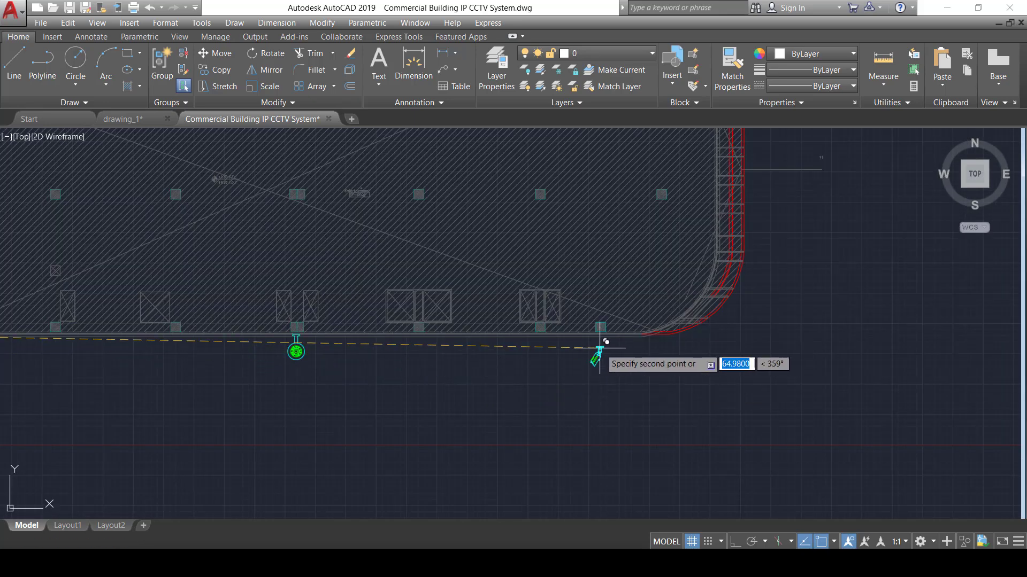
scroll(601, 344, "up", 3)
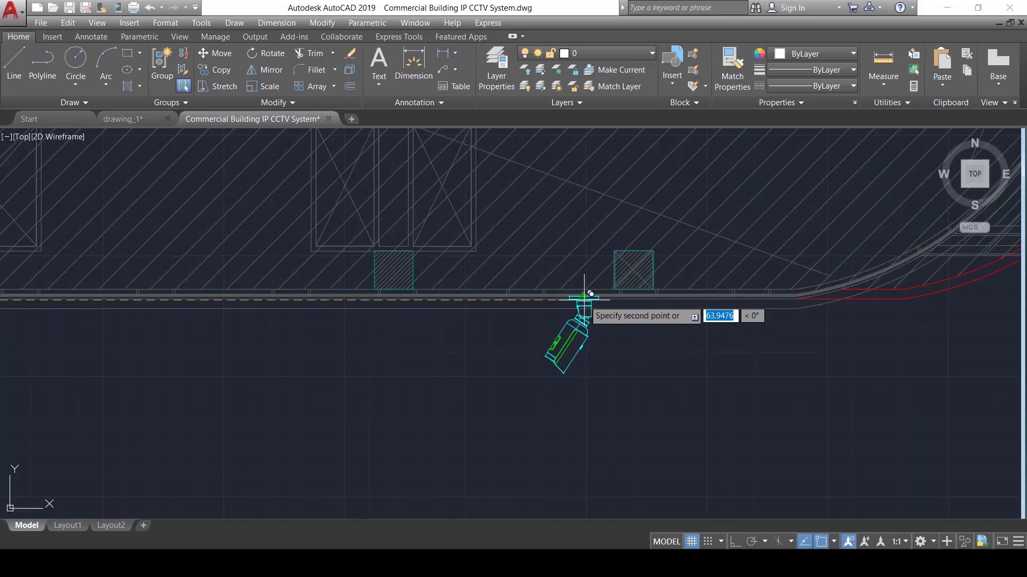
scroll(479, 374, "down", 4)
middle_click_drag(462, 380, 654, 388)
key("Escape")
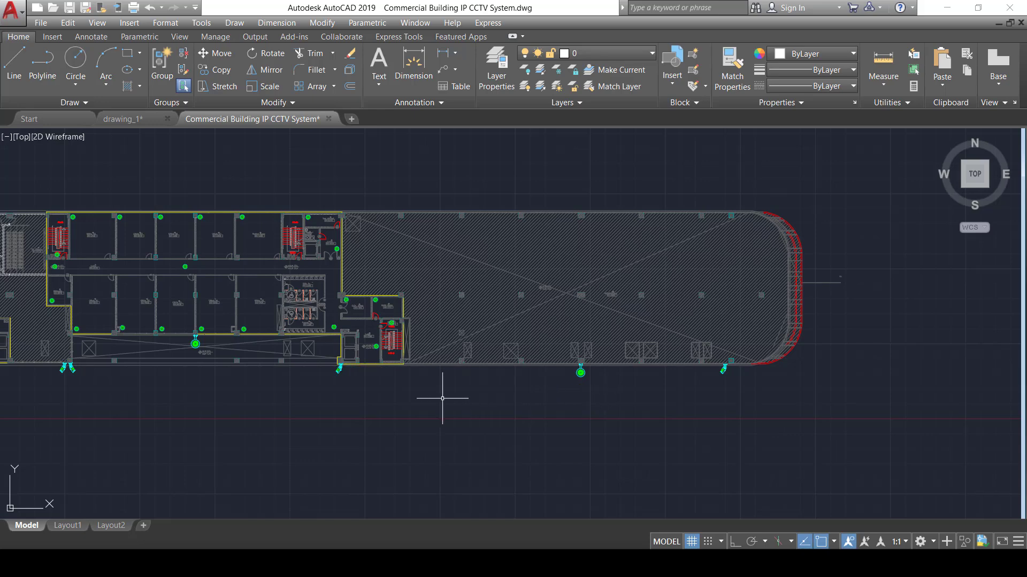
Step: Copy the southeast-facing bullet camera from the cinema-office boundary about 45.7 units east, beside the southwest-facing camera at the eastern lift shaft
scroll(67, 370, "up", 3)
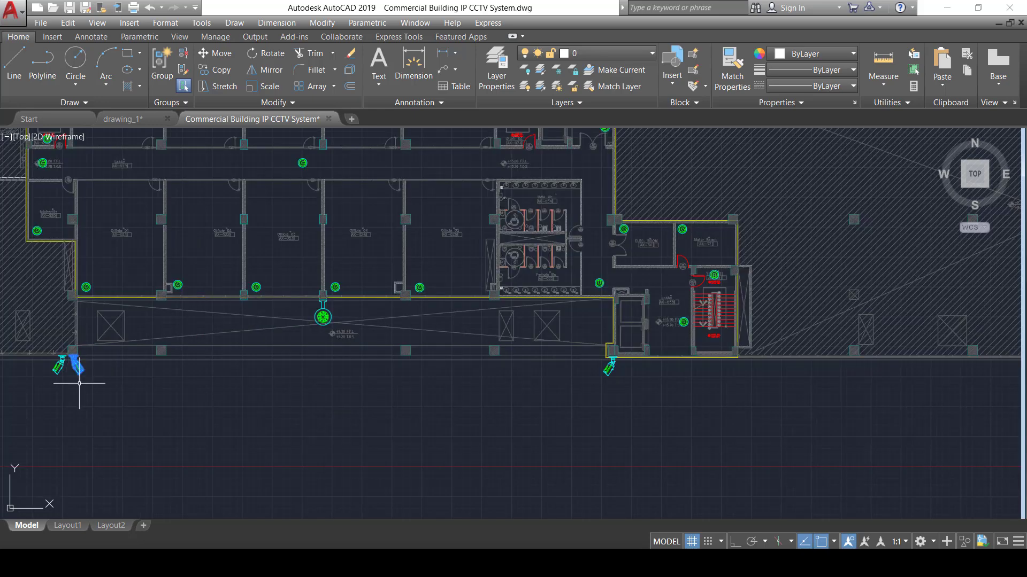
type("co")
key("Return")
scroll(75, 369, "up", 6)
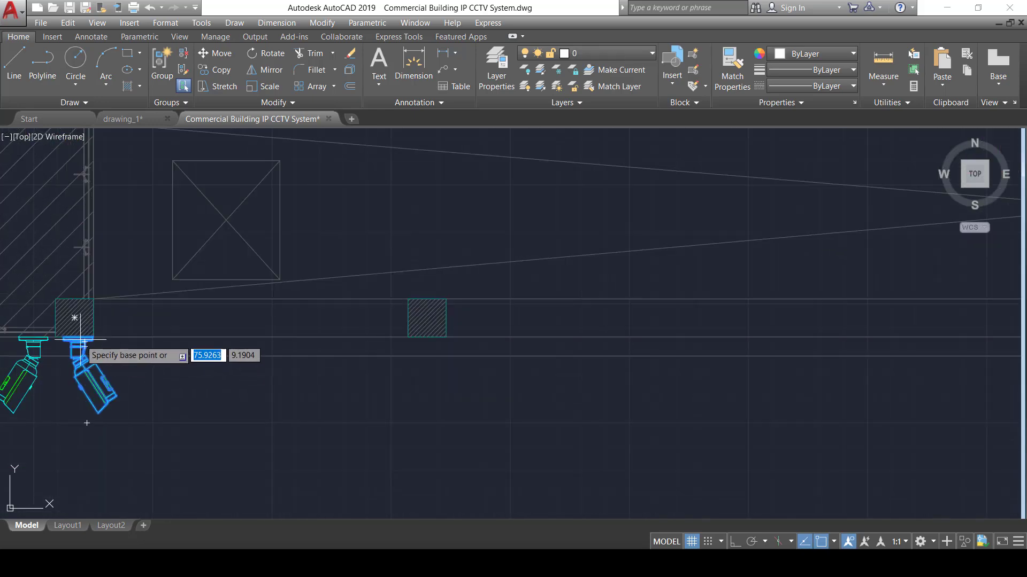
left_click(80, 340)
scroll(88, 343, "down", 12)
scroll(410, 368, "up", 7)
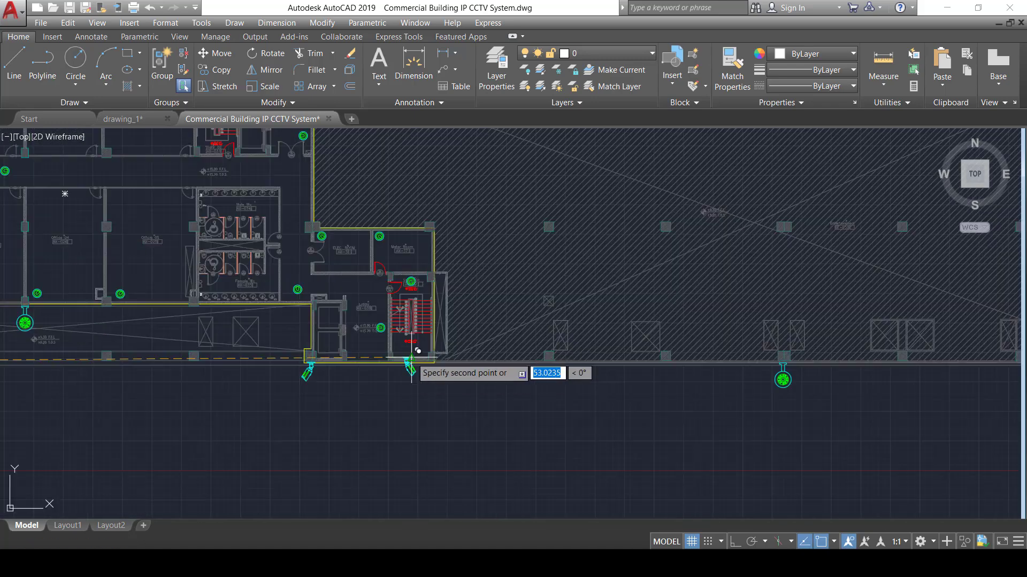
scroll(411, 369, "up", 3)
scroll(227, 364, "up", 4)
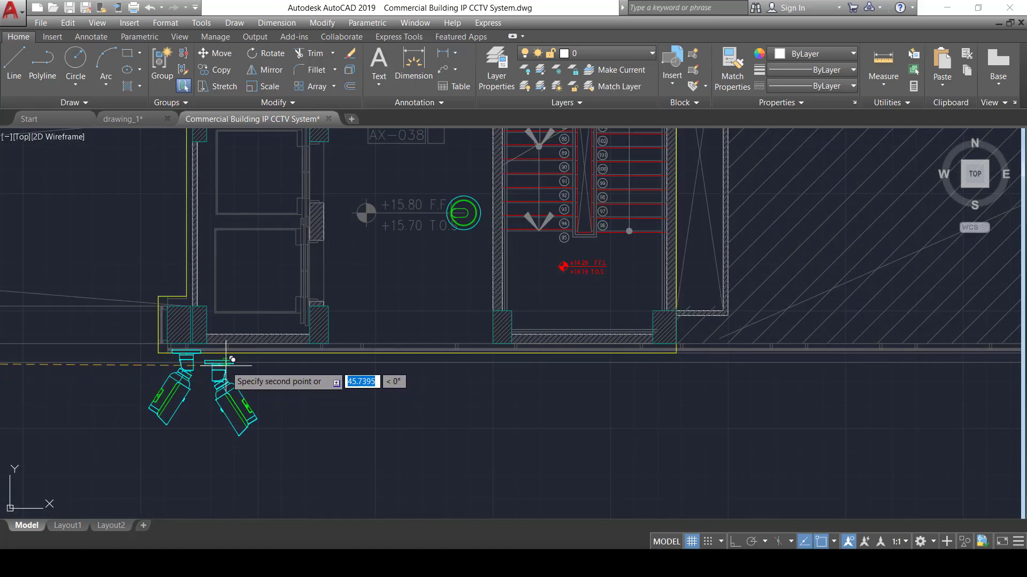
scroll(230, 361, "down", 8)
middle_click_drag(348, 403, 342, 410)
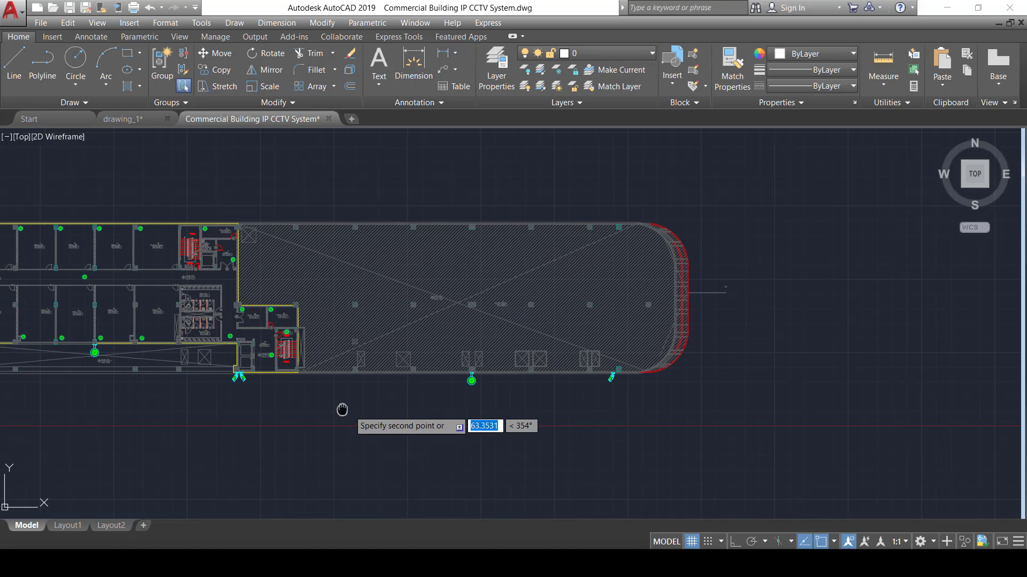
scroll(235, 374, "up", 10)
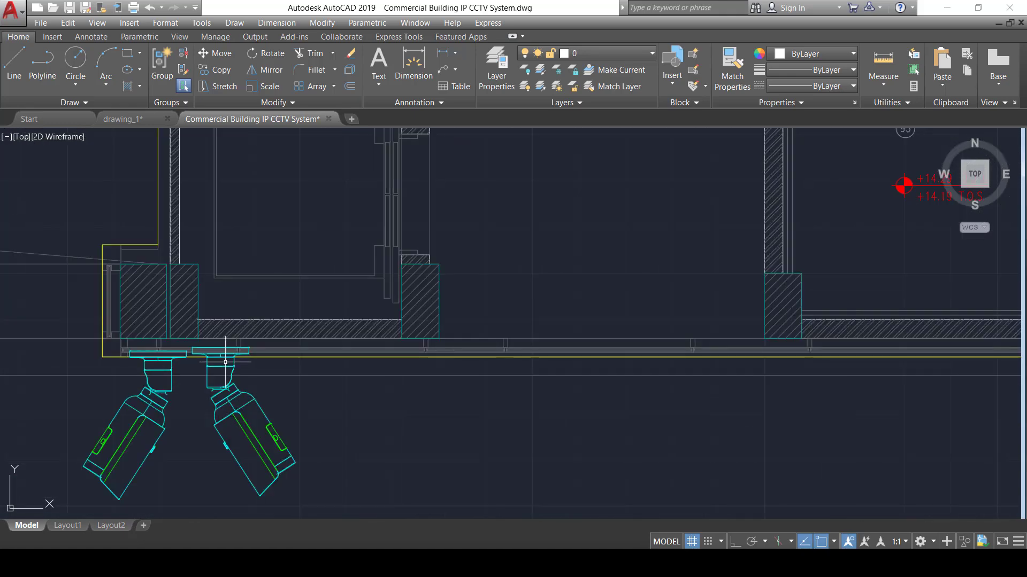
Step: Move the copied southeast-facing camera's bracket down to the yellow wall line, and shift it back up about 0.05 units to align with the neighbouring bracket
left_click(226, 362)
left_click(231, 366)
key("Return")
scroll(231, 366, "up", 3)
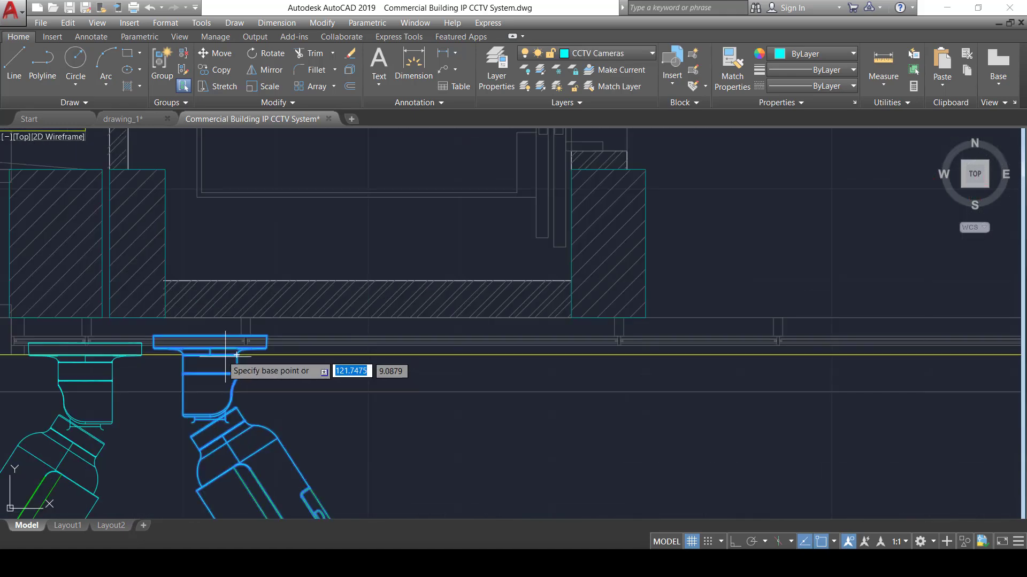
left_click(214, 344)
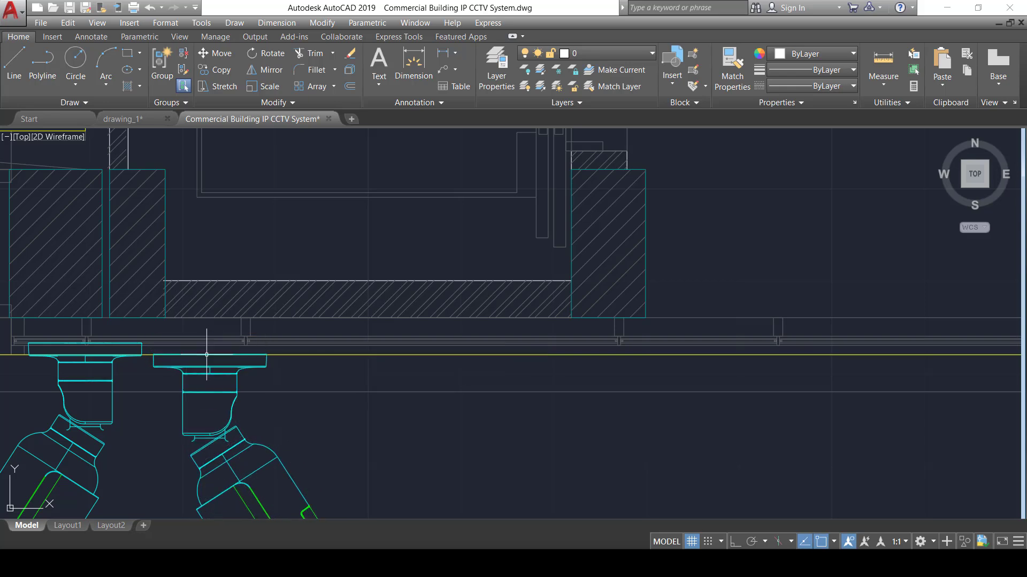
left_click(208, 360)
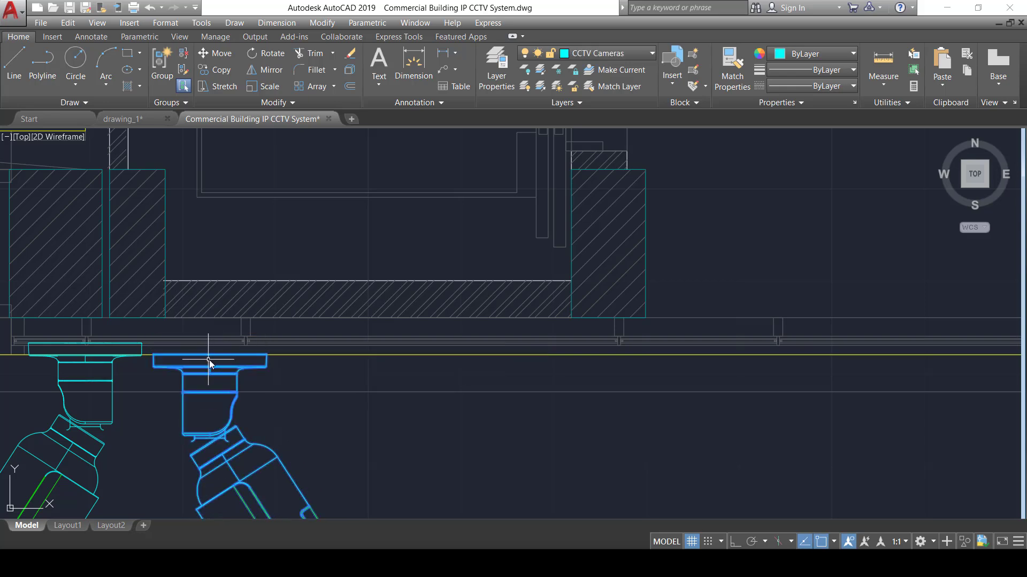
type("m")
key("Return")
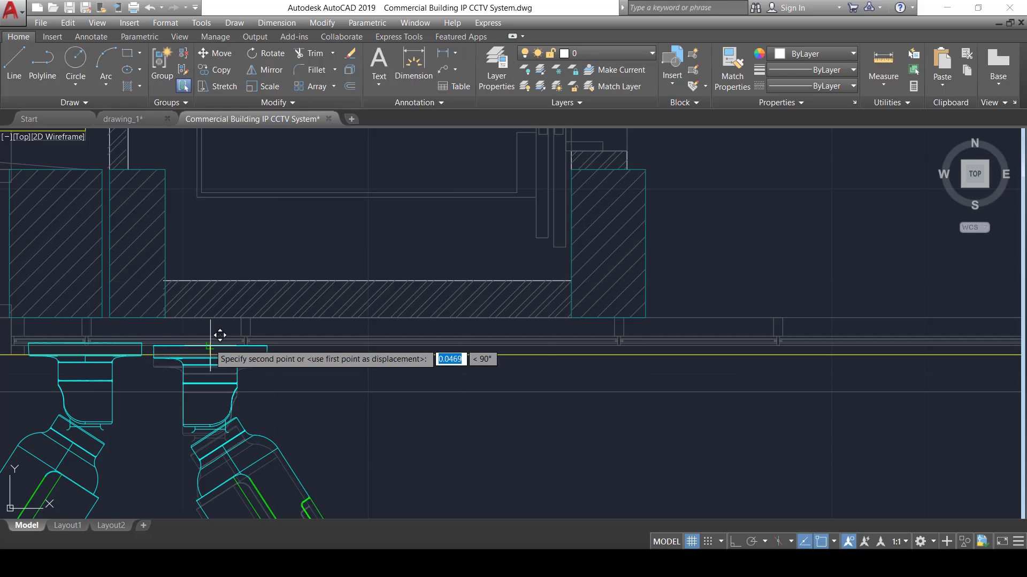
left_click(209, 347)
scroll(288, 374, "down", 7)
scroll(302, 379, "down", 3)
Step: Examine the exterior cameras along the south wall from the rounded east end back to the cinema section, and the whole floor plan
middle_click_drag(351, 385, 99, 360)
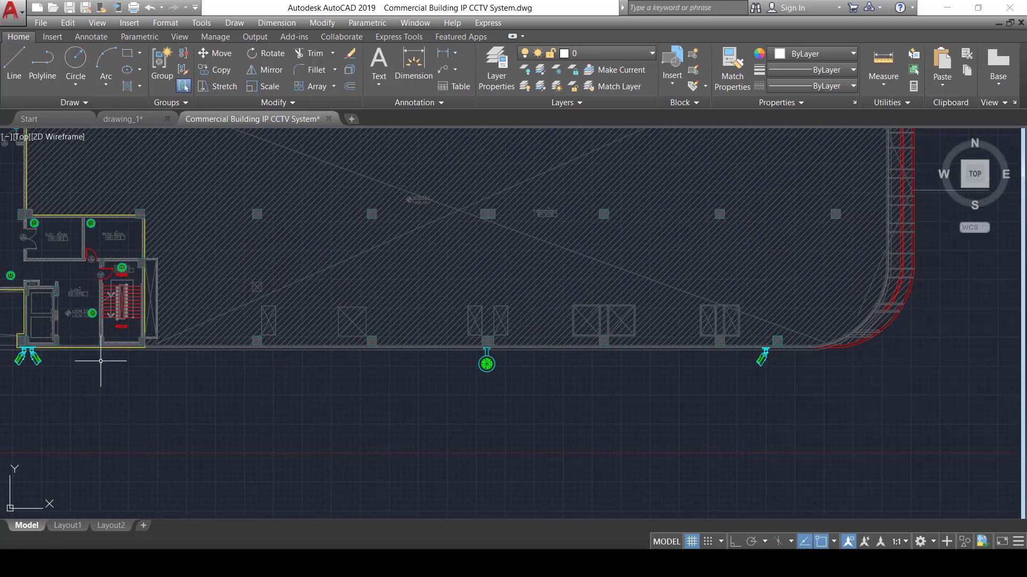
scroll(421, 390, "down", 3)
mouse_move(466, 413)
middle_mouse_down()
mouse_move(569, 401)
mouse_move(579, 409)
middle_mouse_up()
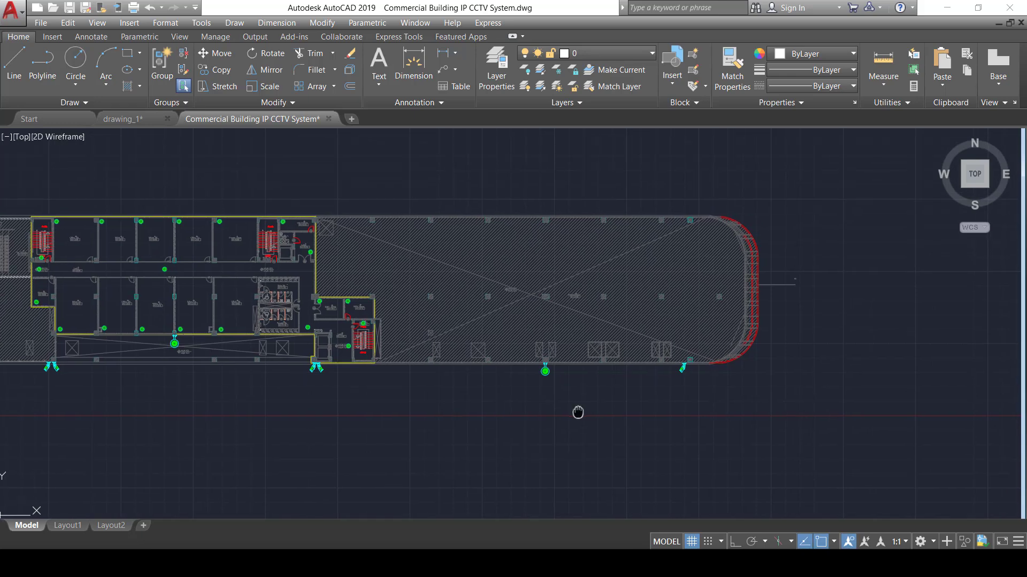
scroll(616, 399, "up", 3)
middle_click_drag(421, 341, 854, 365)
middle_click_drag(356, 300, 725, 300)
middle_click_drag(309, 302, 539, 293)
middle_click_drag(252, 313, 154, 439)
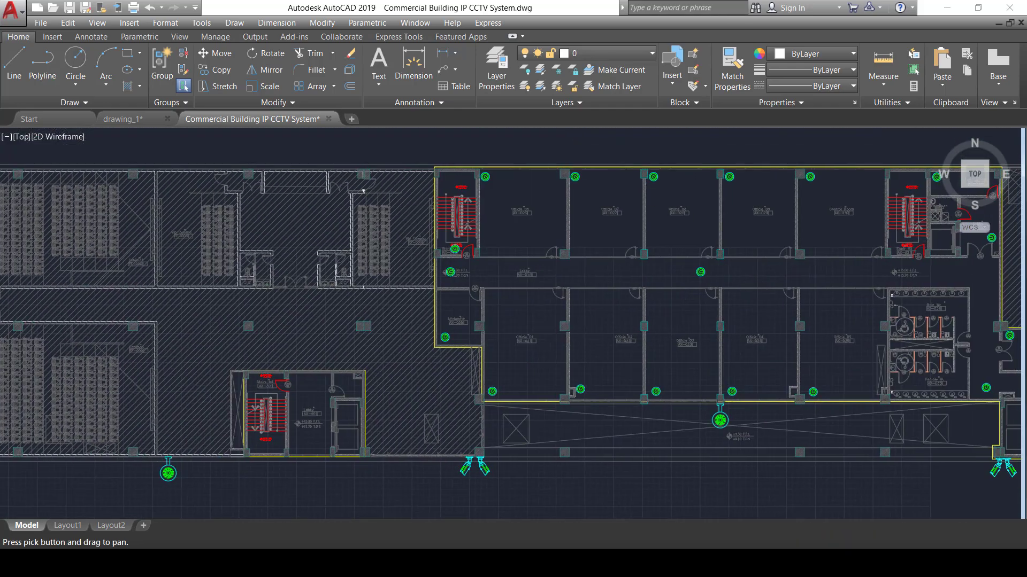
middle_click_drag(397, 369, 264, 388)
middle_click_drag(461, 278, 211, 282)
scroll(609, 312, "up", 6)
scroll(437, 269, "down", 3)
scroll(588, 238, "down", 8)
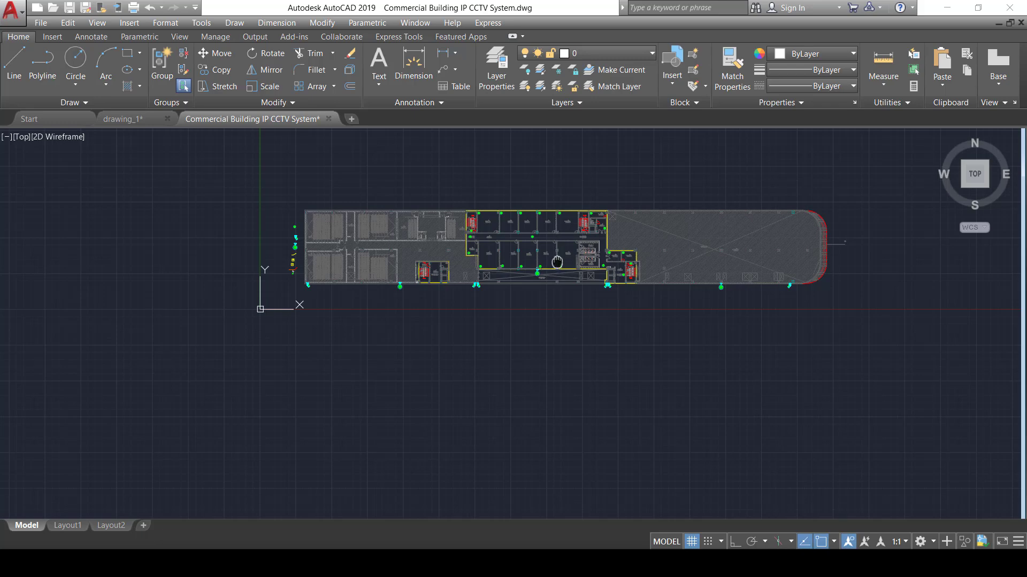
Step: Examine the camera coverage of the office rooms, corridor, toilets and eastern stair area in the office block
scroll(553, 274, "up", 6)
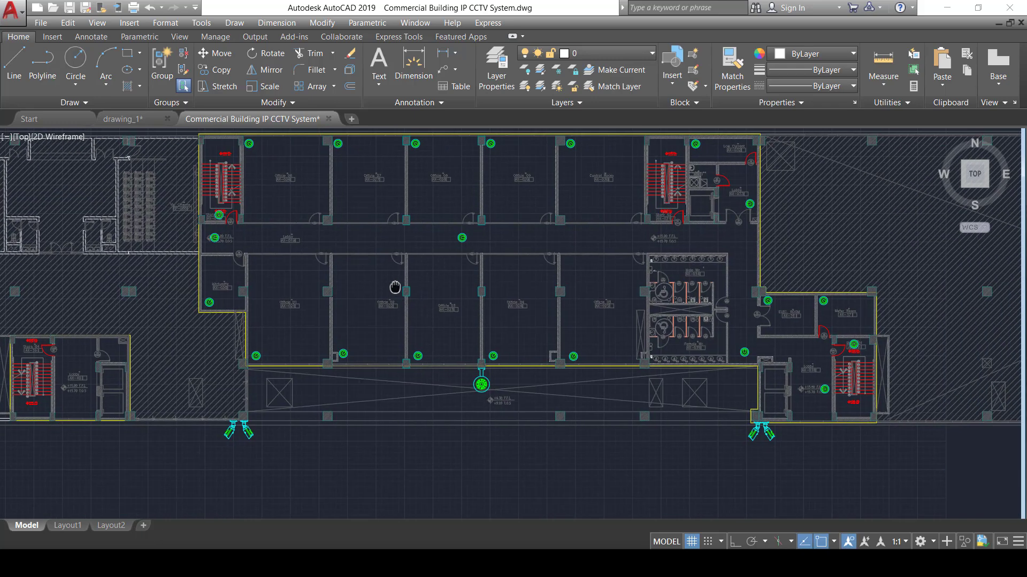
middle_click_drag(431, 299, 286, 201)
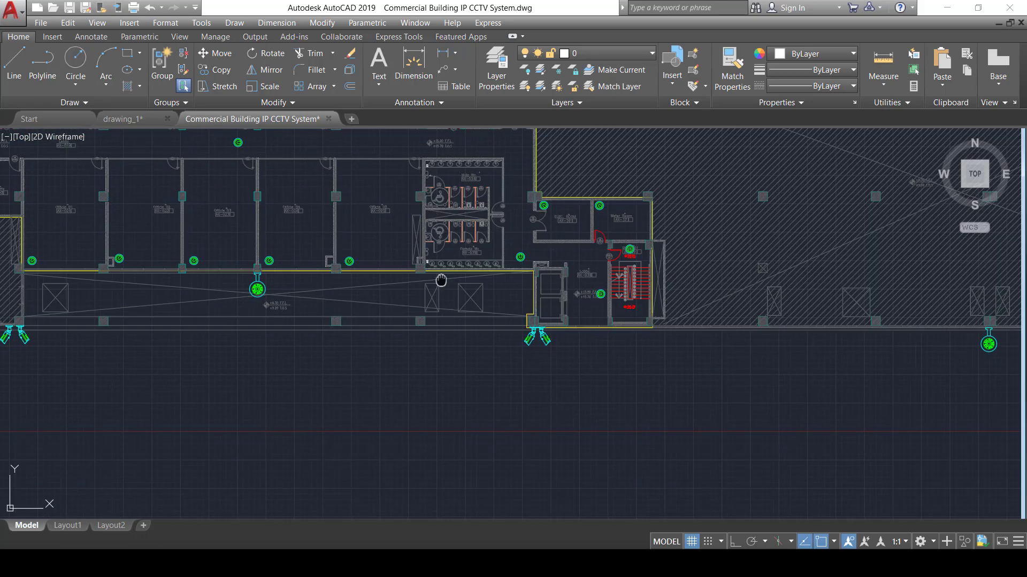
middle_click_drag(294, 301, 802, 399)
scroll(298, 226, "up", 6)
scroll(298, 227, "down", 6)
middle_click_drag(280, 248, 115, 351)
scroll(276, 310, "up", 3)
middle_click_drag(363, 366, 366, 138)
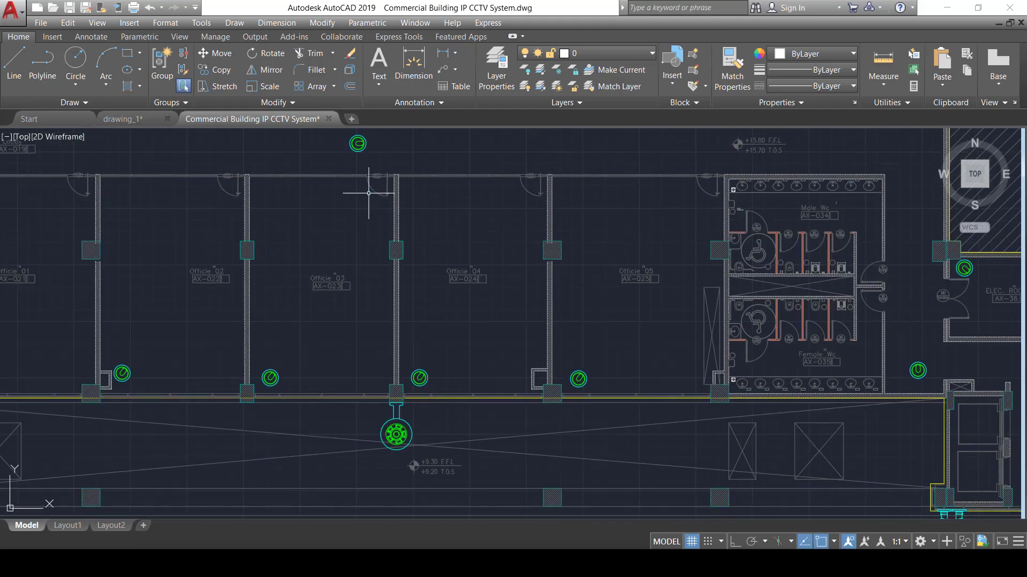